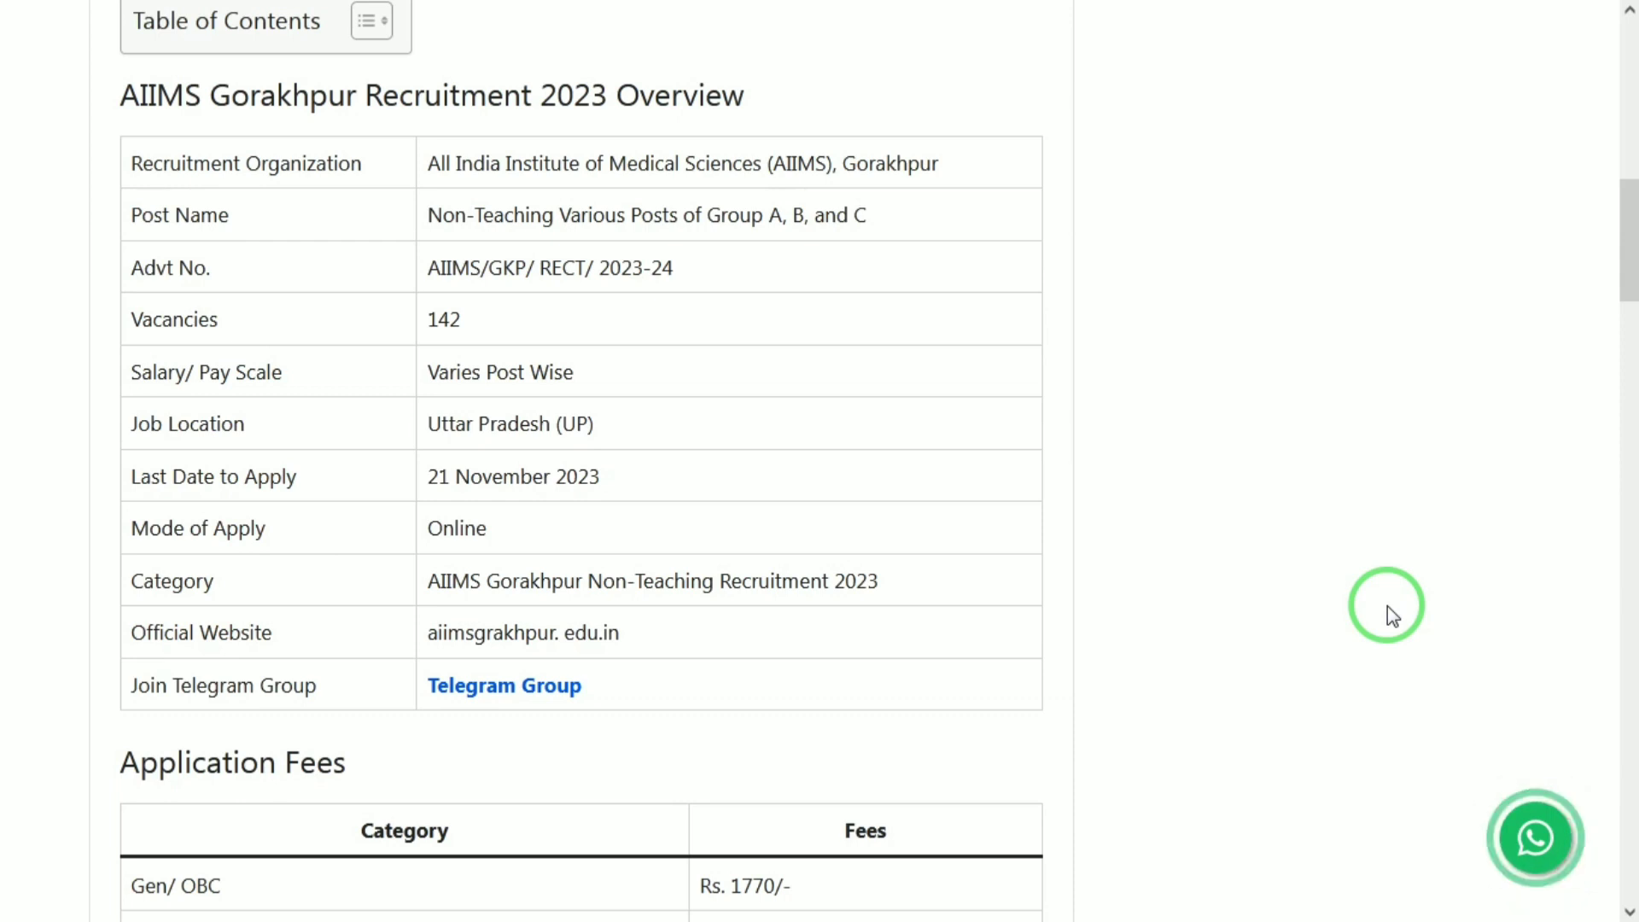
Scroll through the HaryanaJobs article on 142 AIIMS Gorakhpur non-teaching posts down to How to Apply and Important Links.
scroll(1389, 608, down, 1)
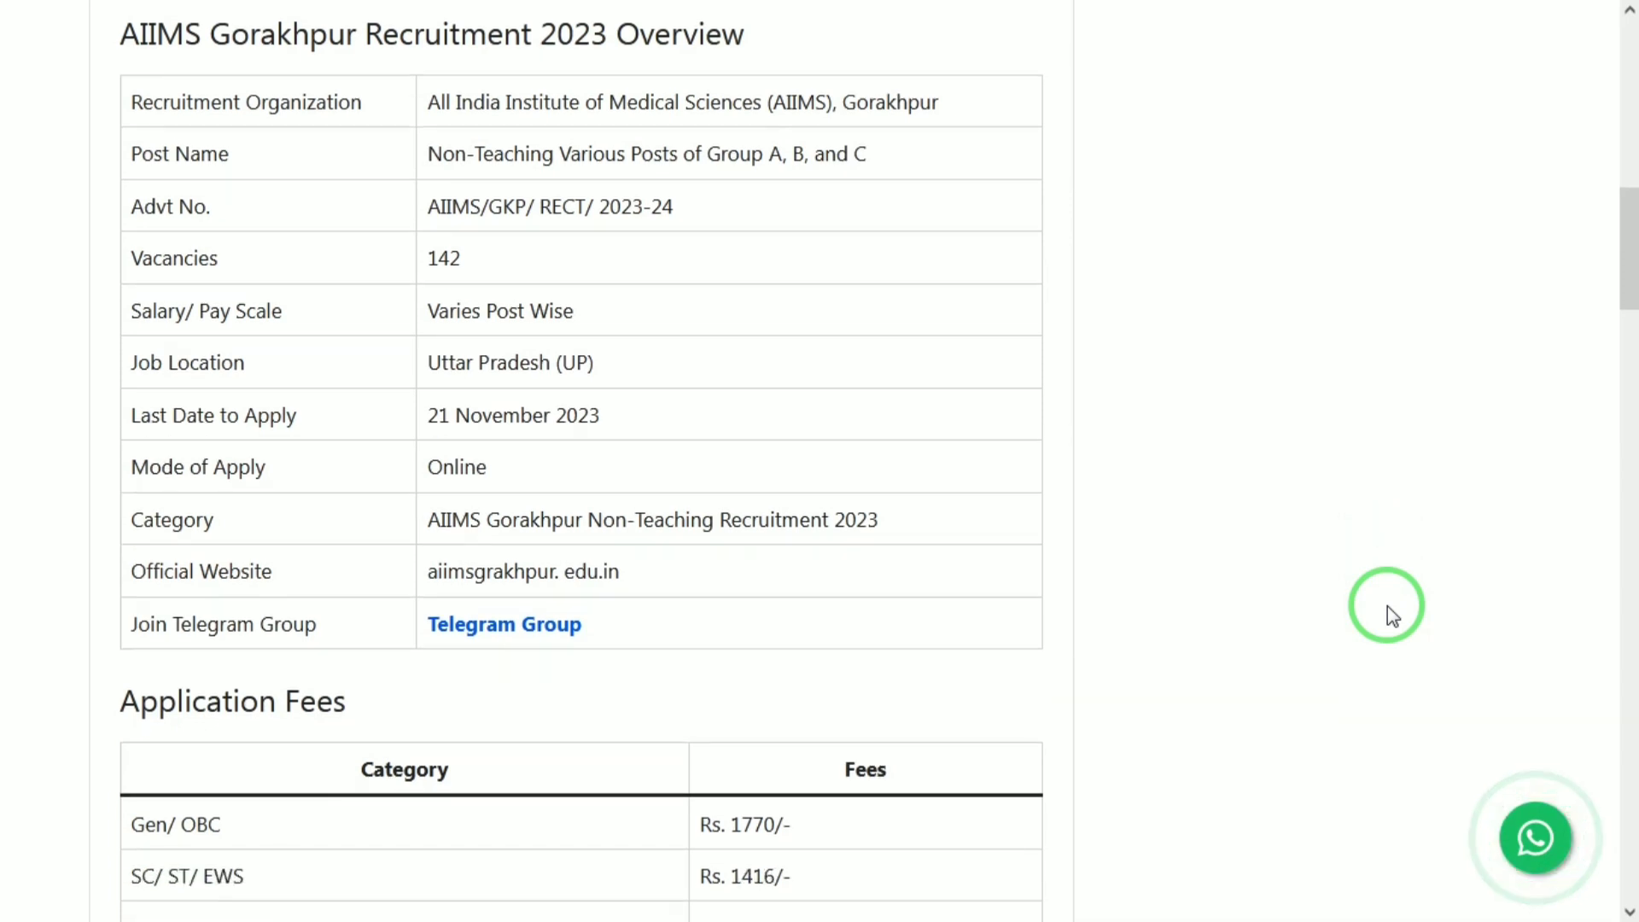
scroll(1389, 608, down, 1)
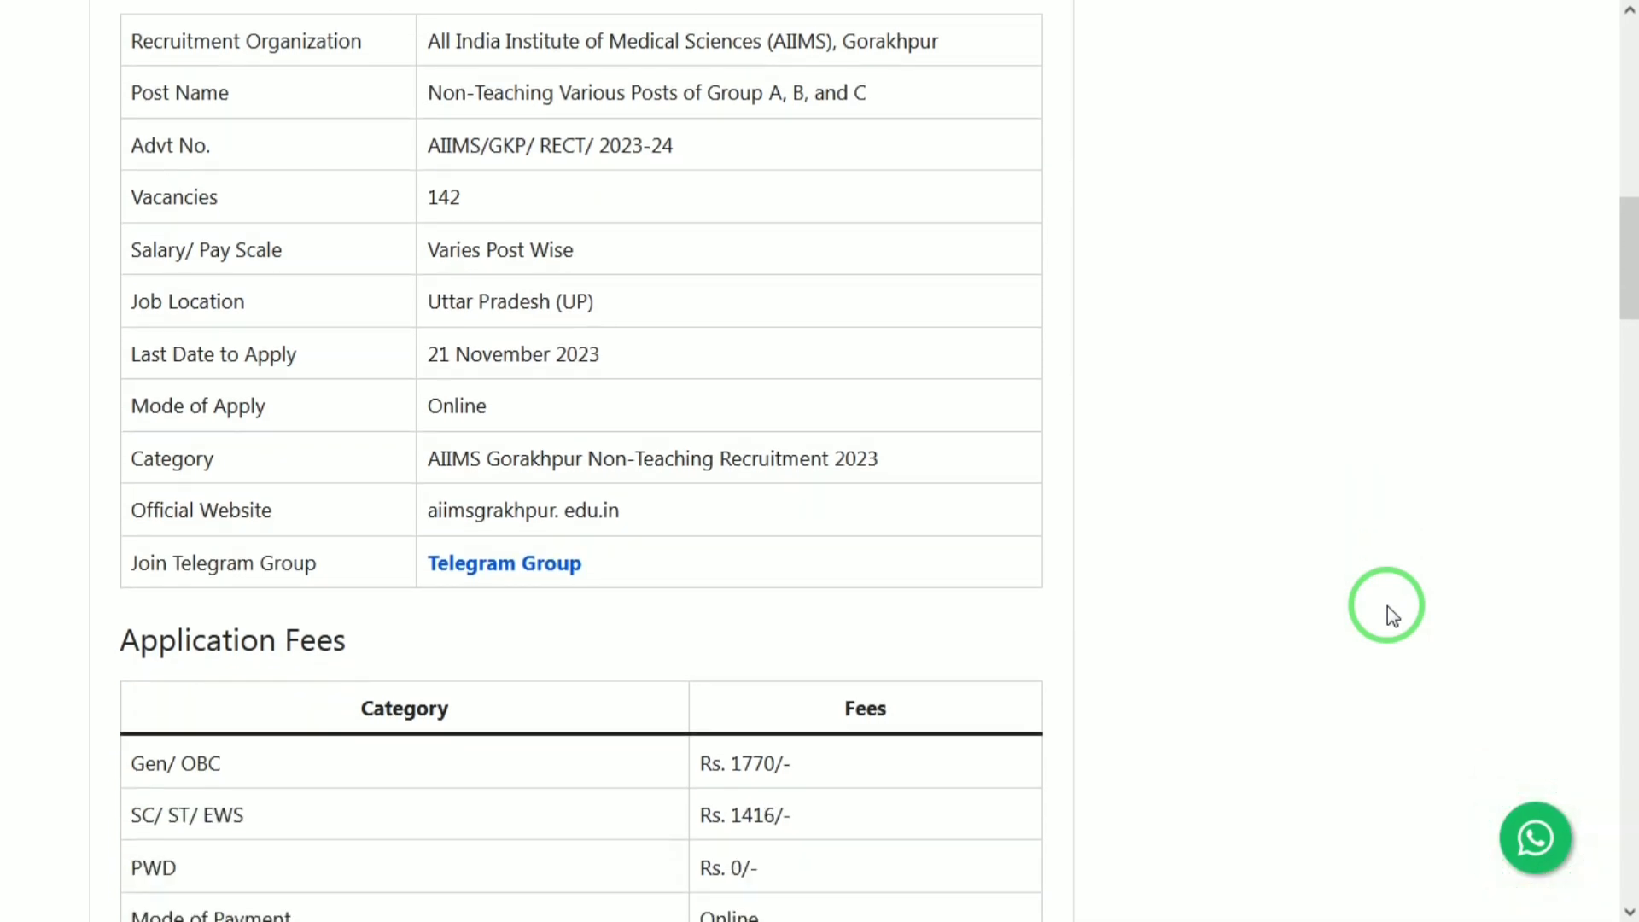
scroll(1388, 608, down, 4)
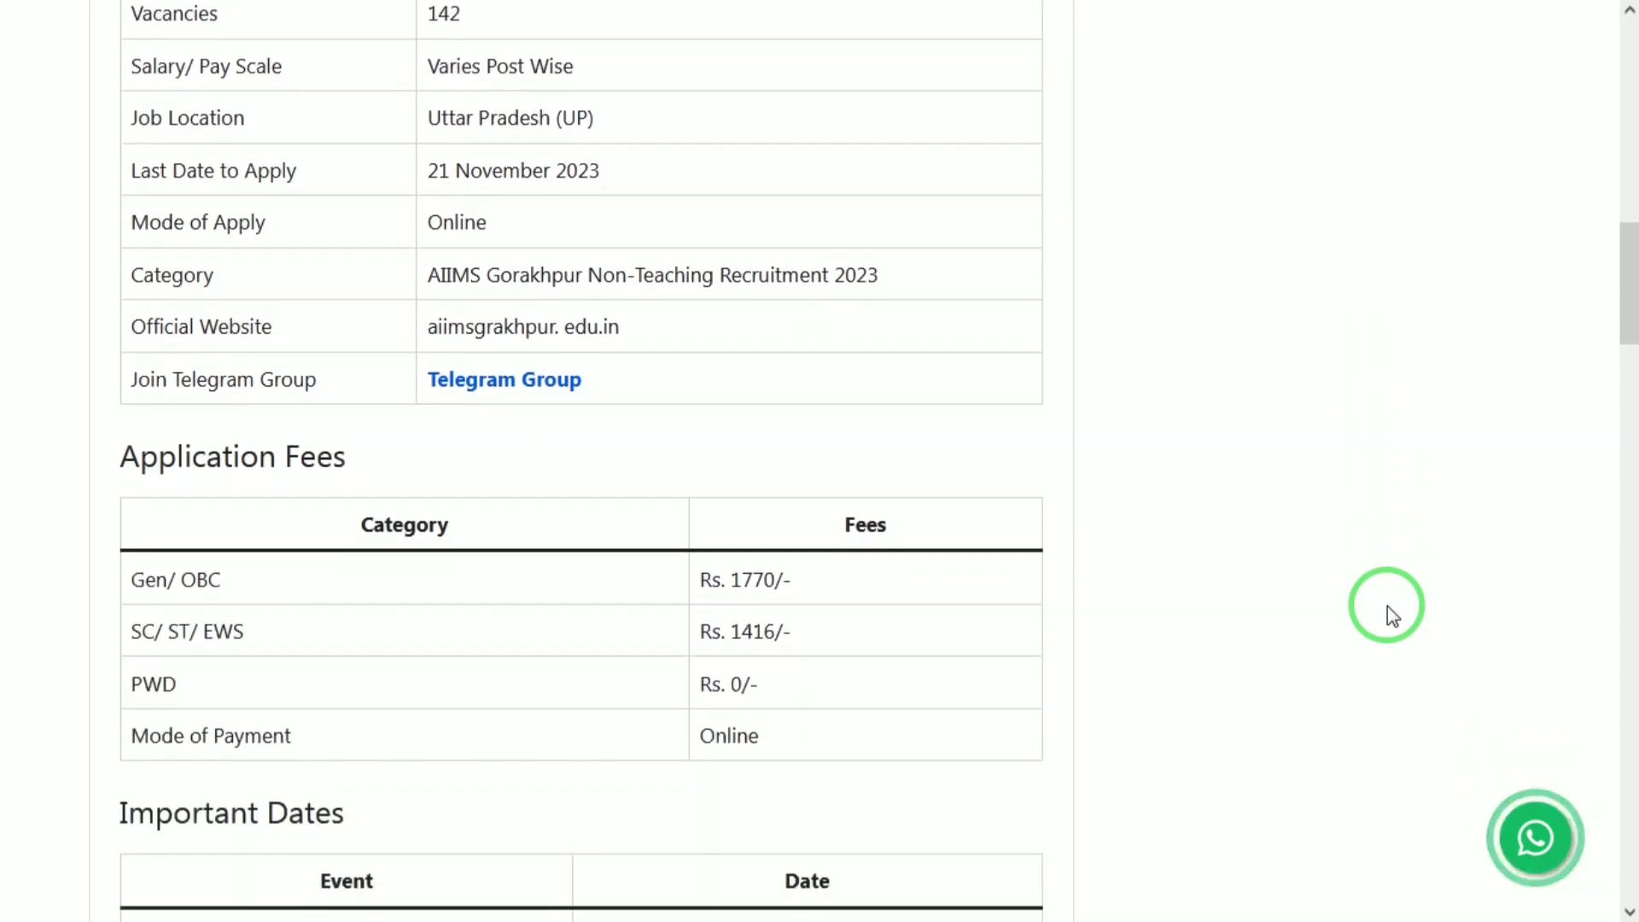
scroll(1389, 608, down, 4)
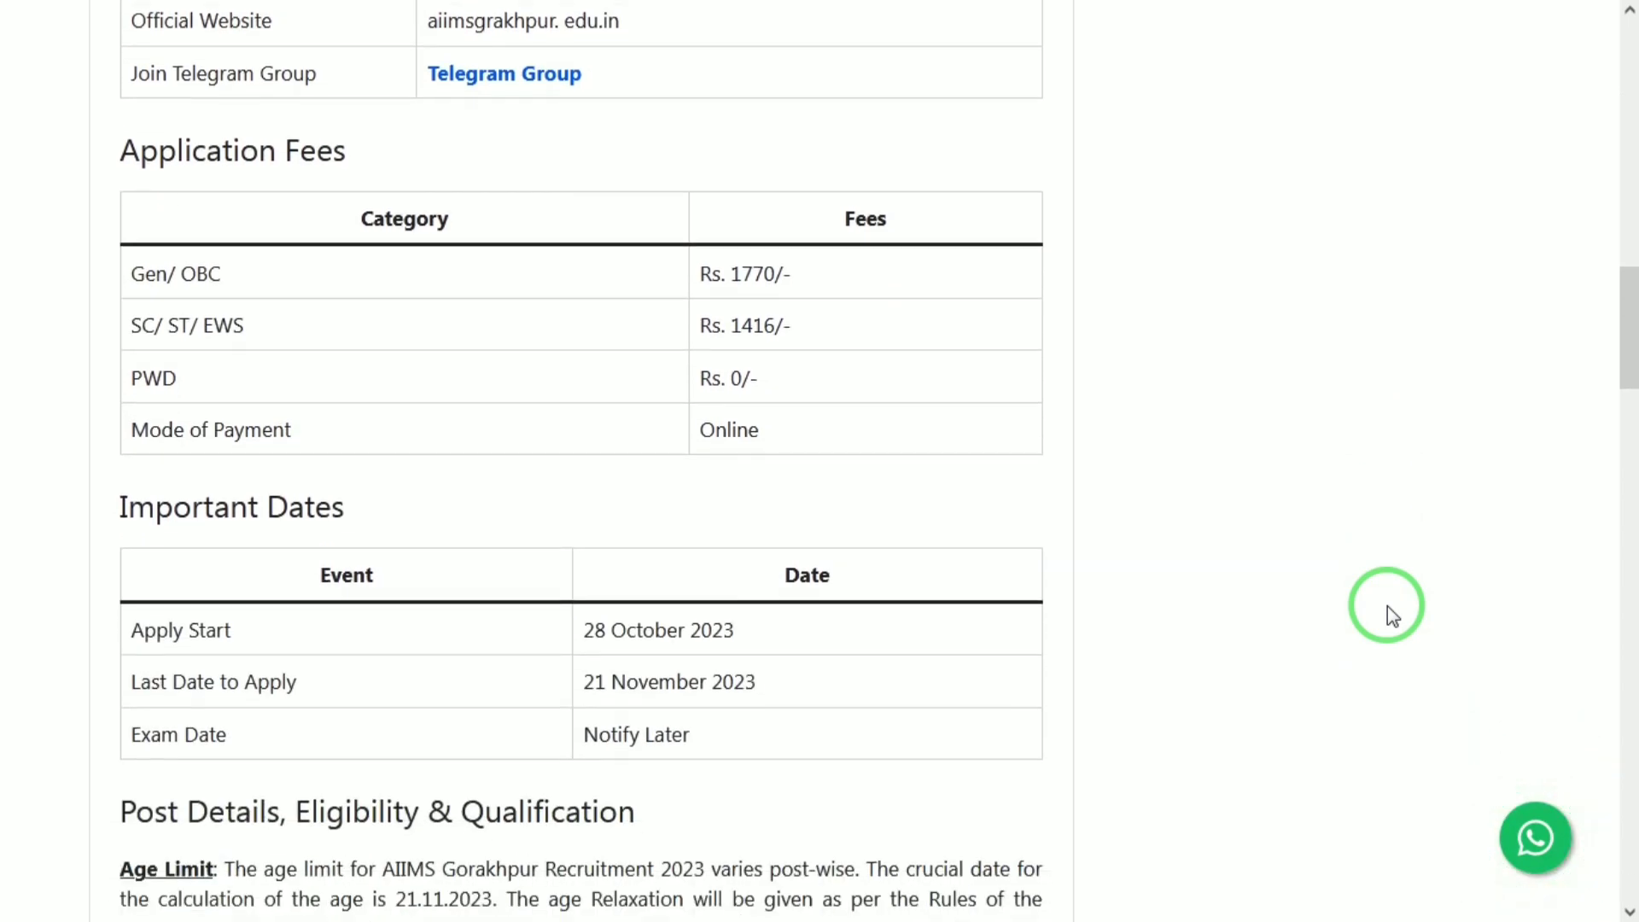
scroll(1387, 607, down, 2)
scroll(1387, 607, down, 4)
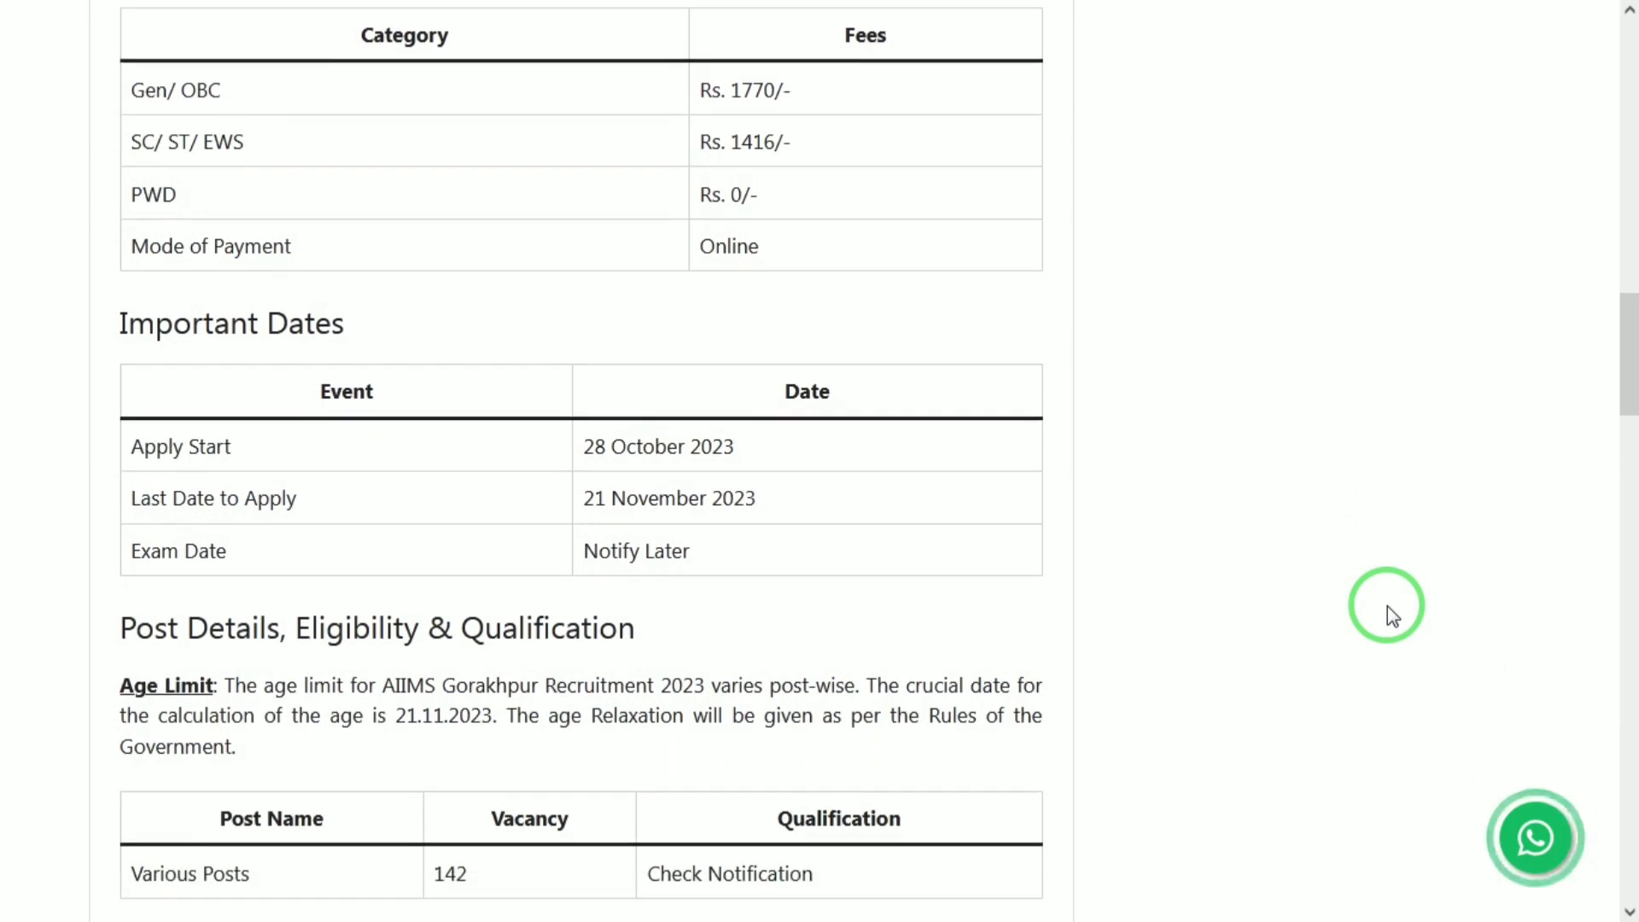
scroll(1387, 607, down, 3)
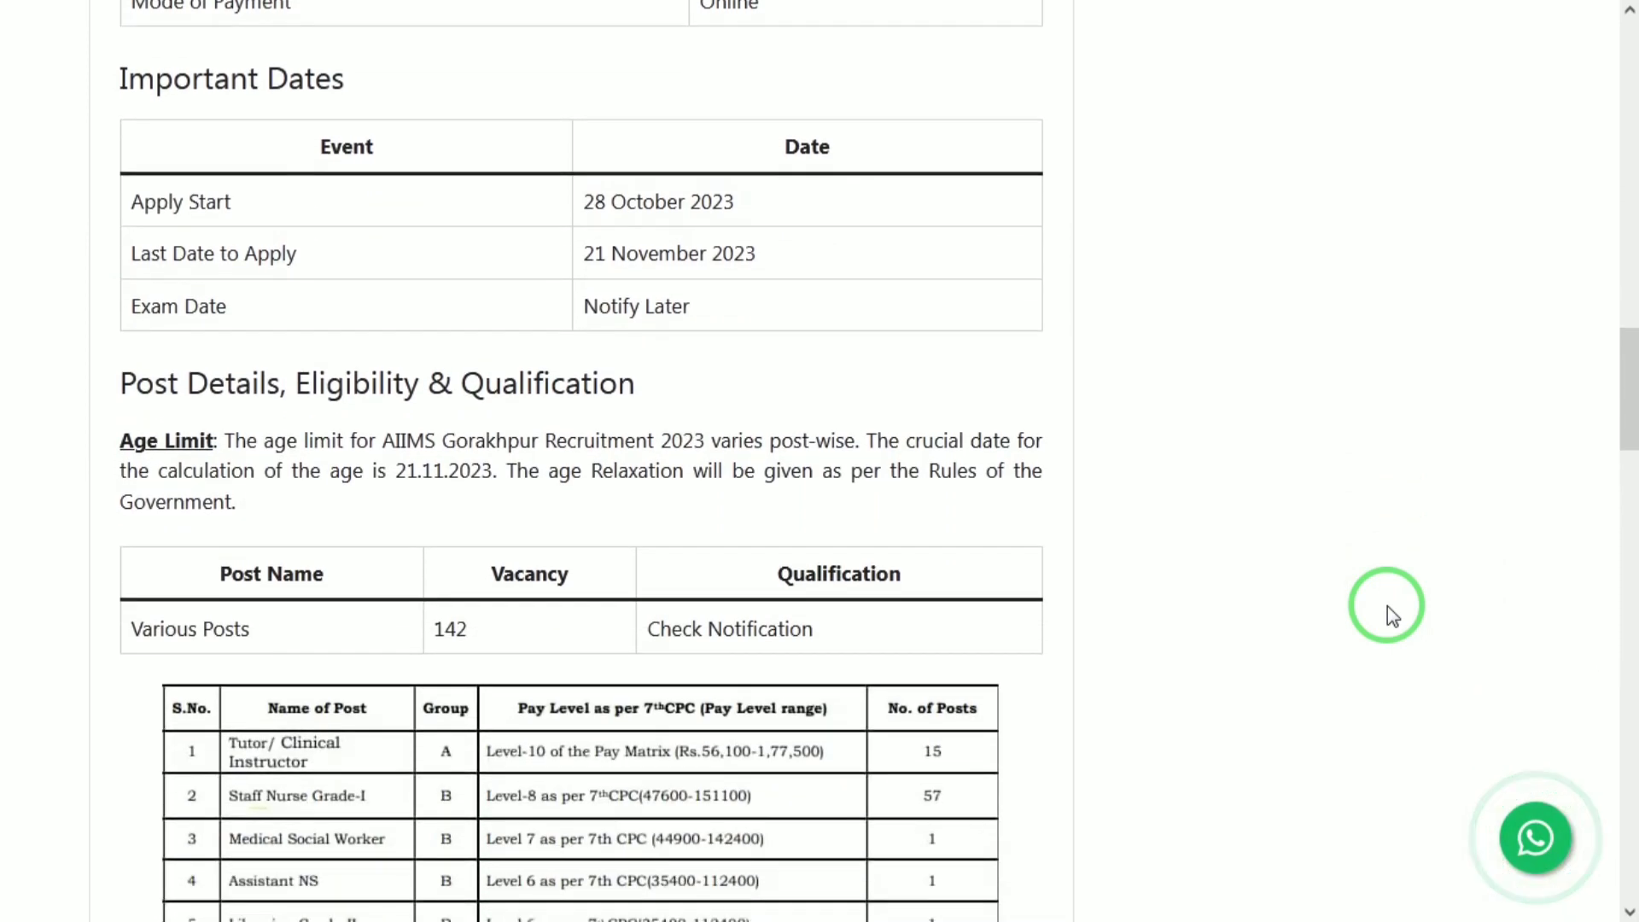
scroll(1387, 607, down, 5)
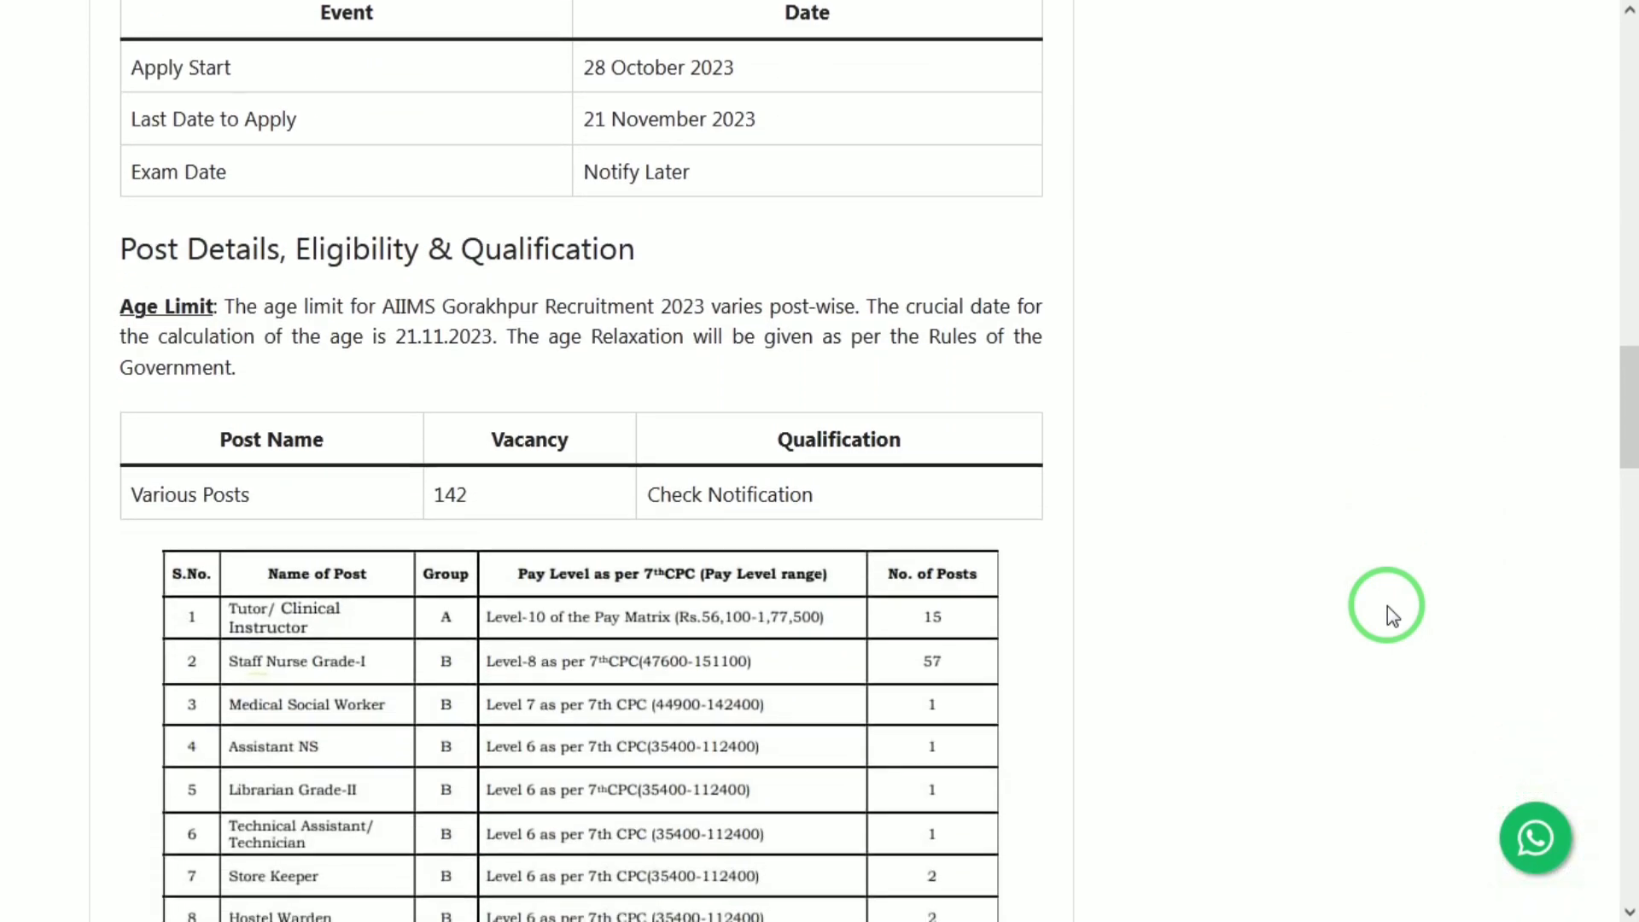
scroll(1387, 606, down, 1)
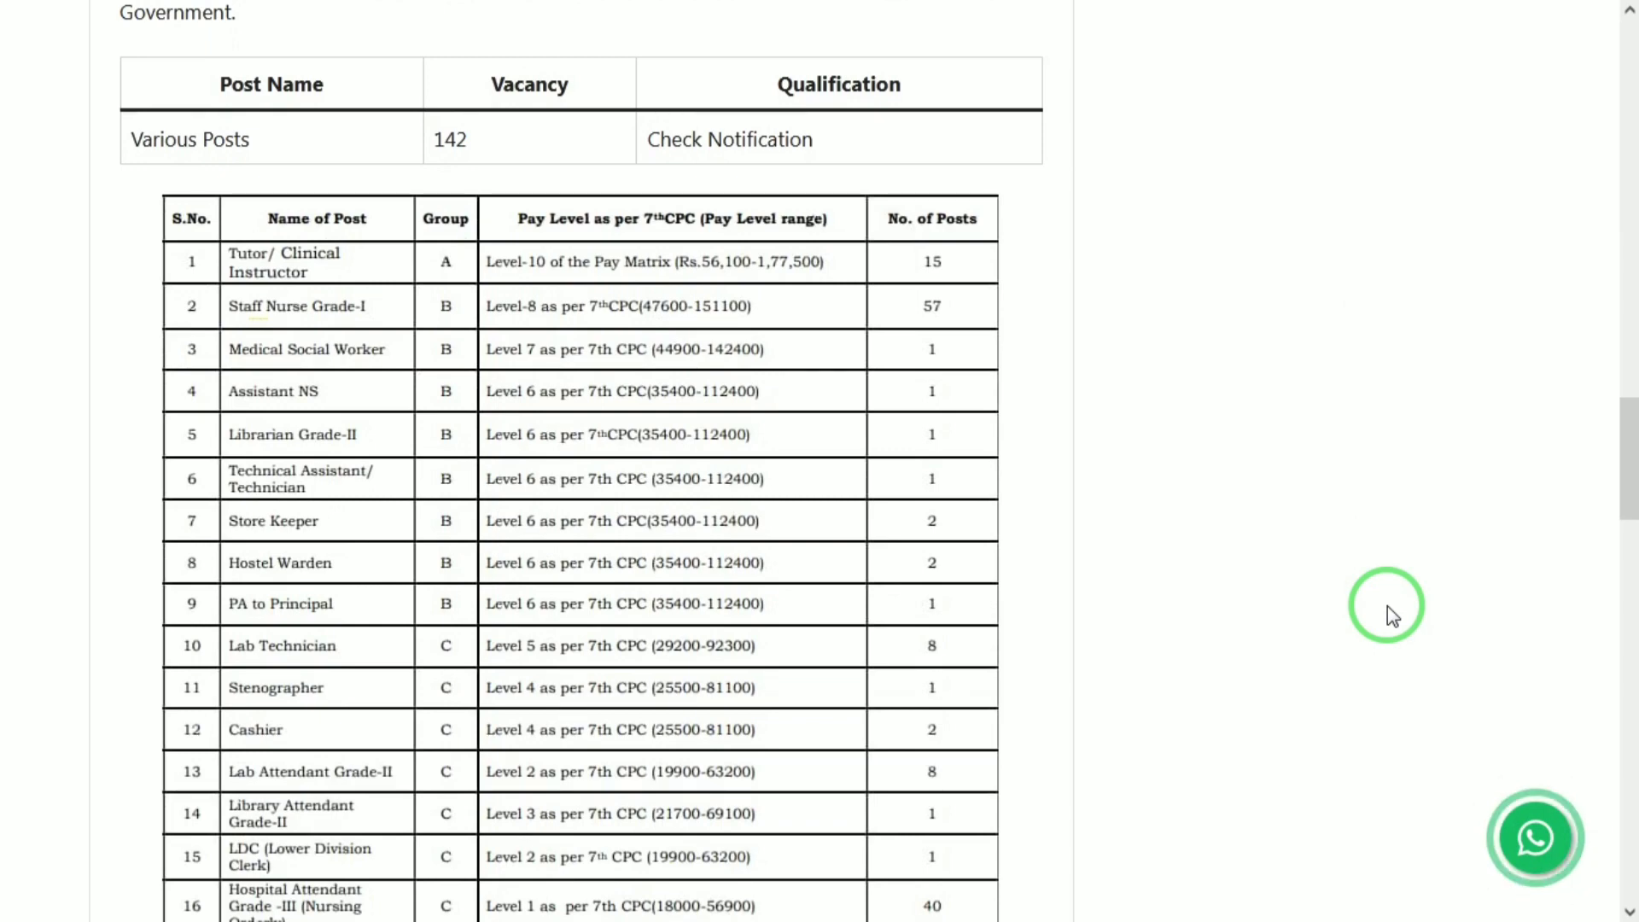
scroll(1387, 606, down, 1)
scroll(1387, 606, down, 1)
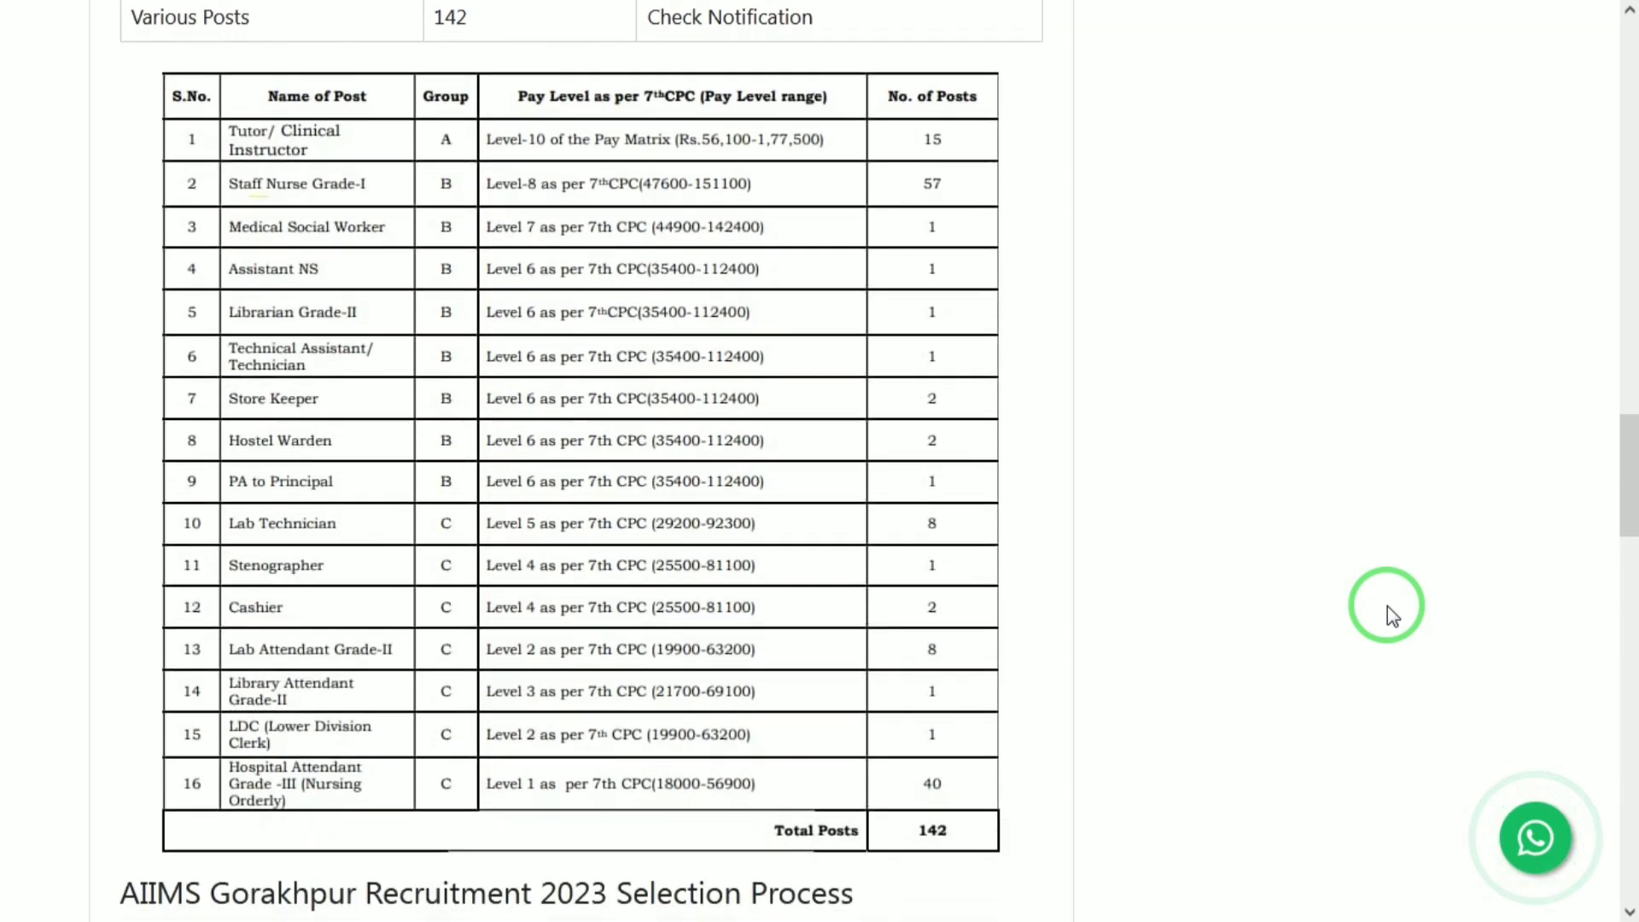
scroll(1386, 606, down, 2)
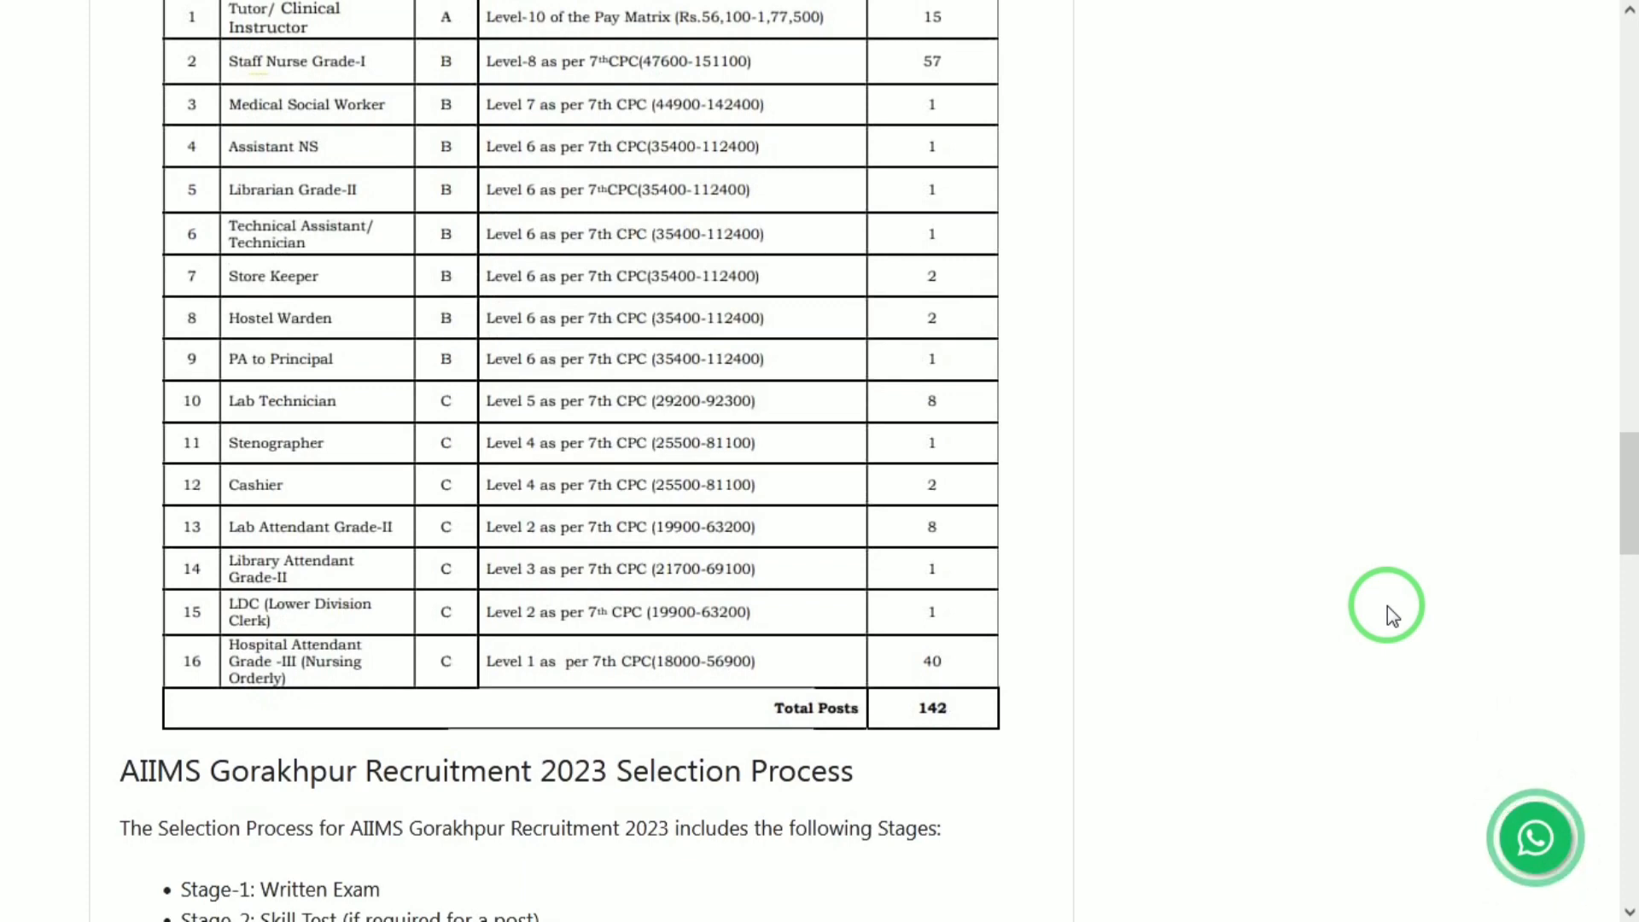
scroll(1390, 608, down, 3)
scroll(1387, 606, down, 1)
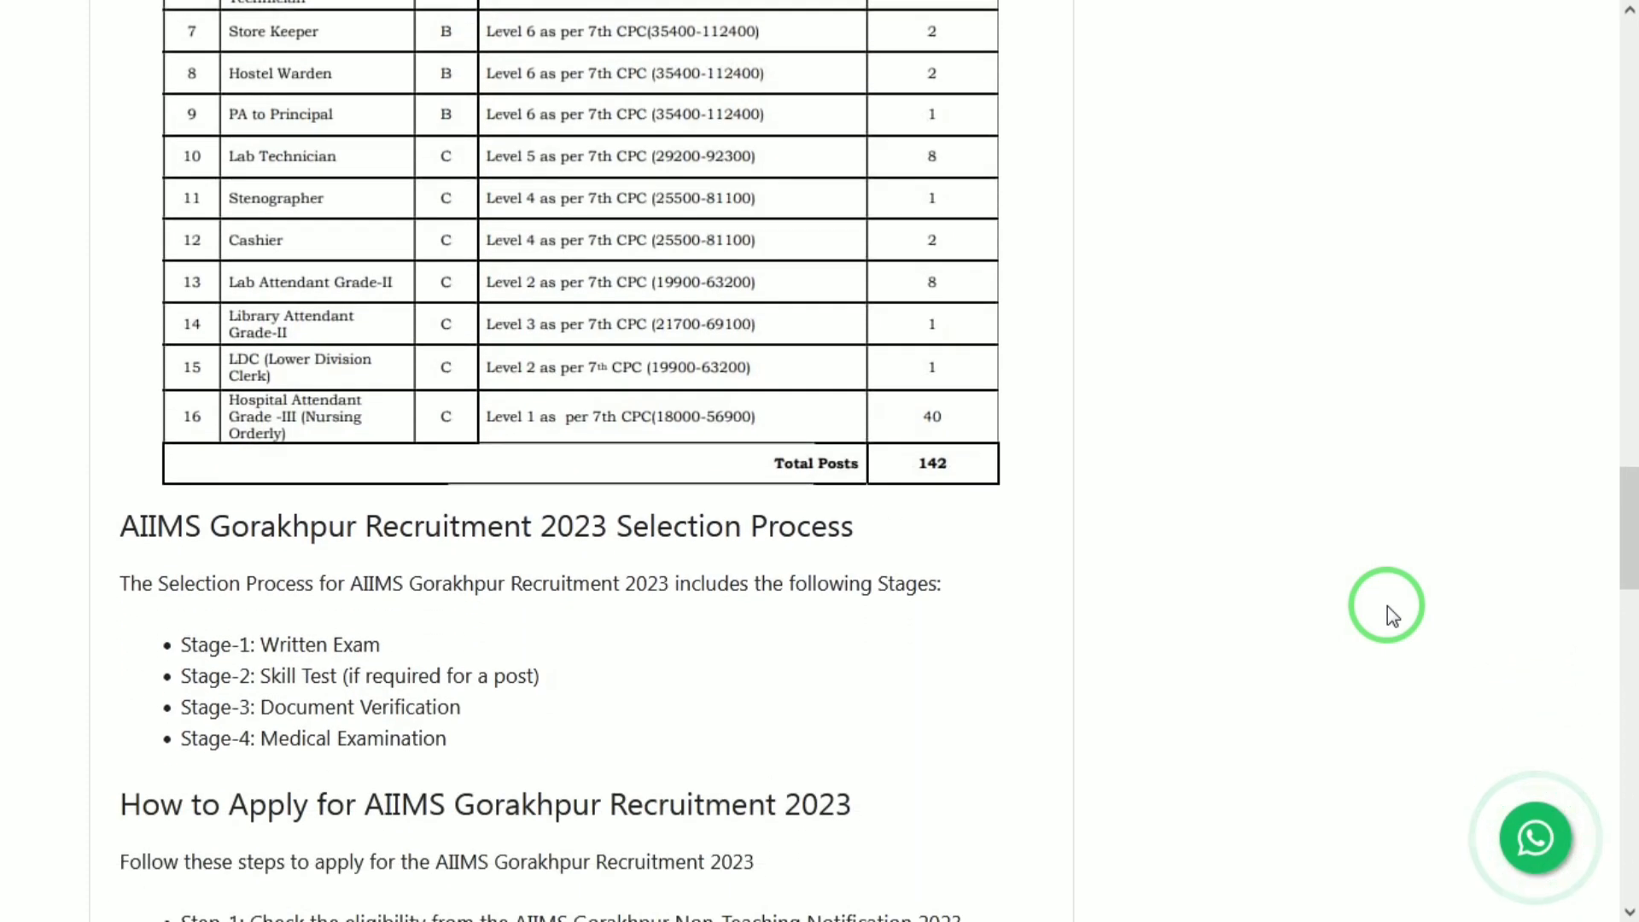
scroll(1386, 606, down, 1)
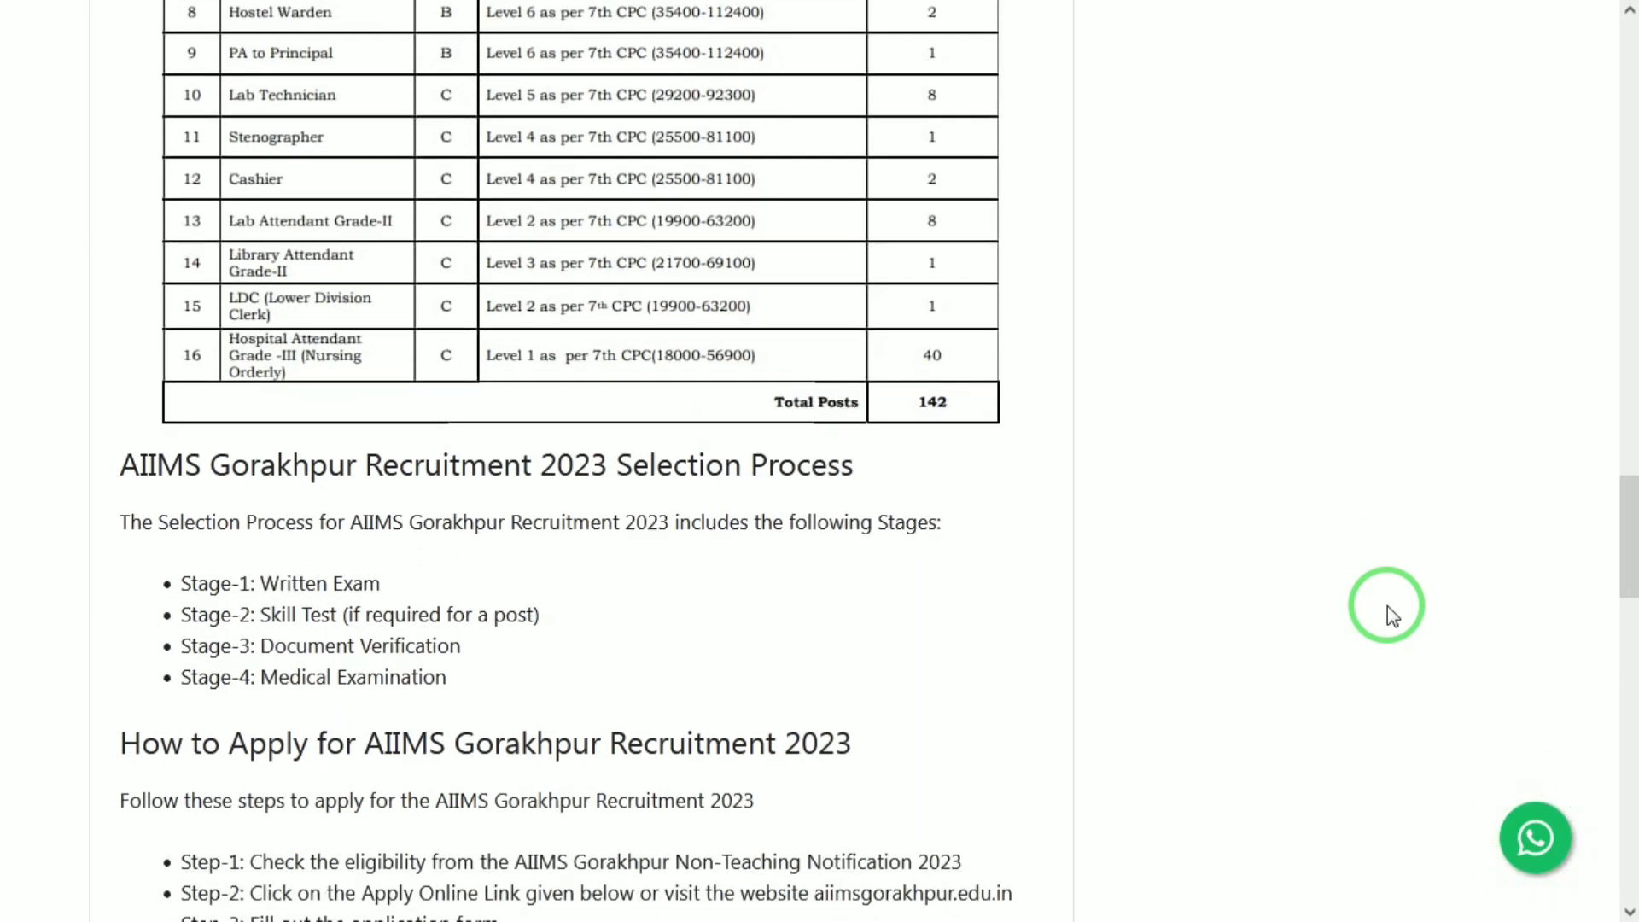
scroll(1387, 607, down, 2)
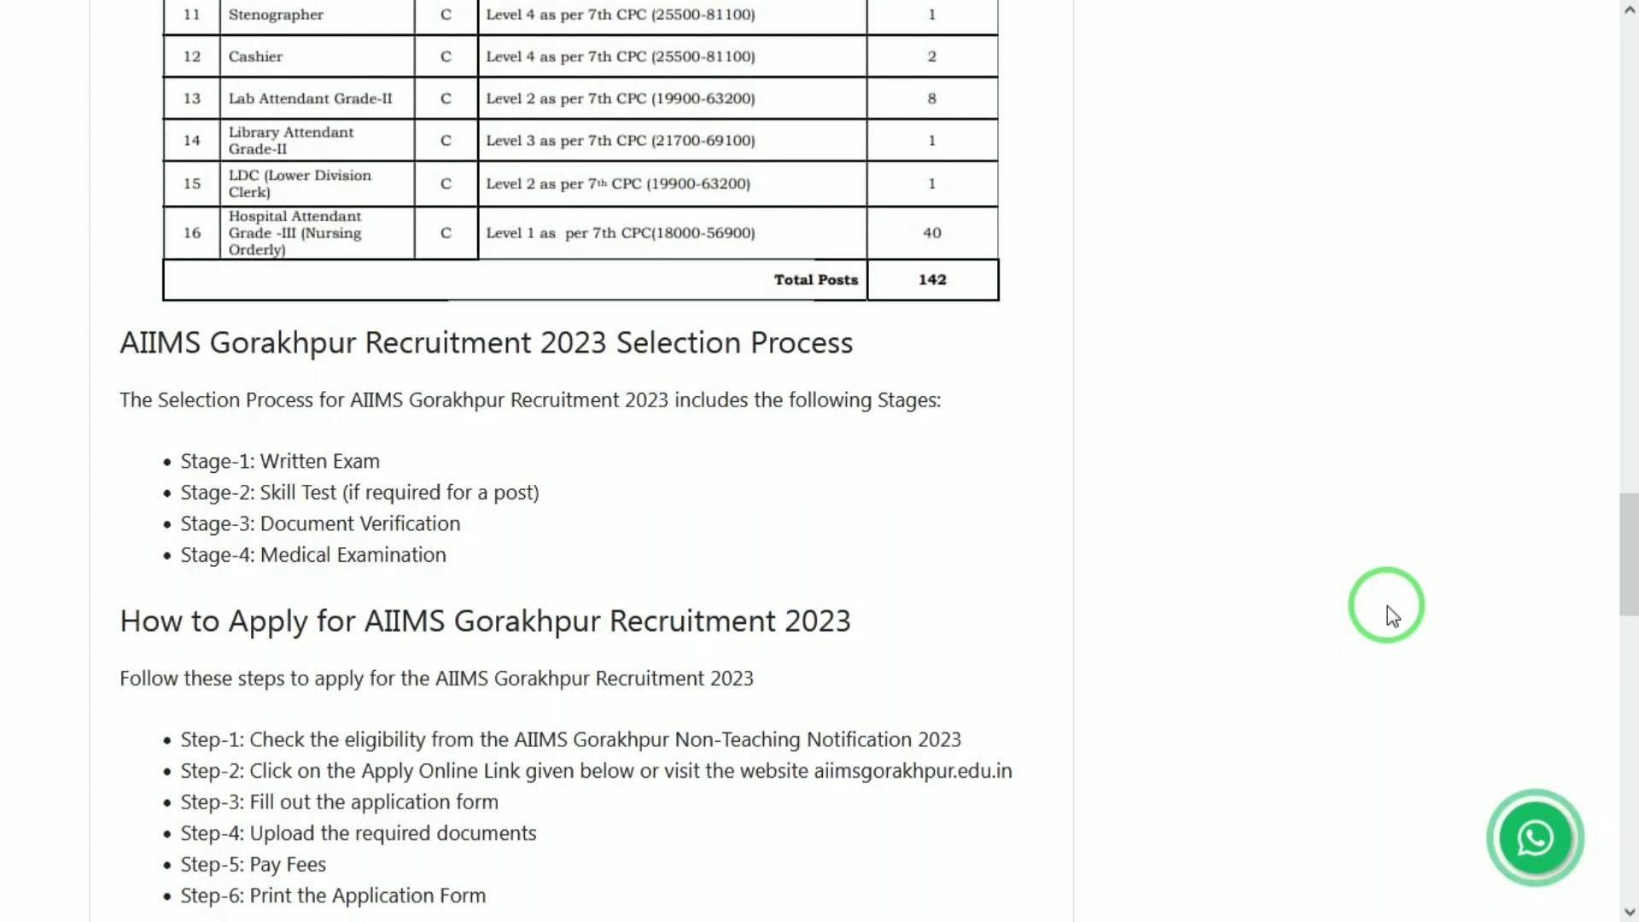
scroll(1386, 606, down, 1)
scroll(1387, 607, down, 4)
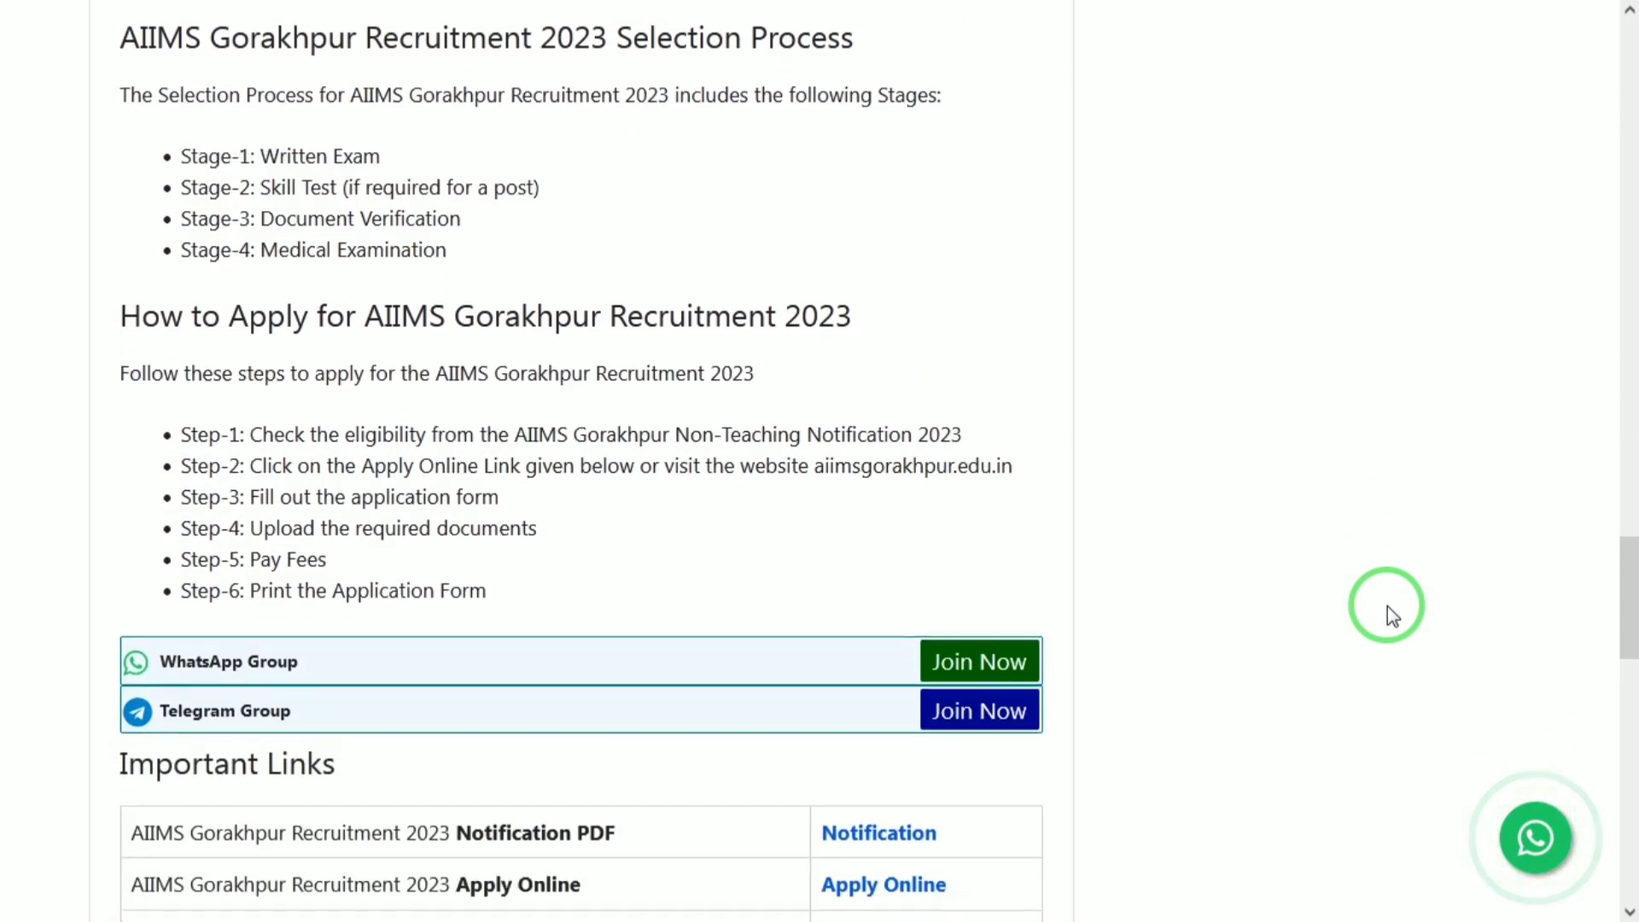
Switch to the 'Recruitment of Various' page and start a New Registration.
mouse_move(512, 4)
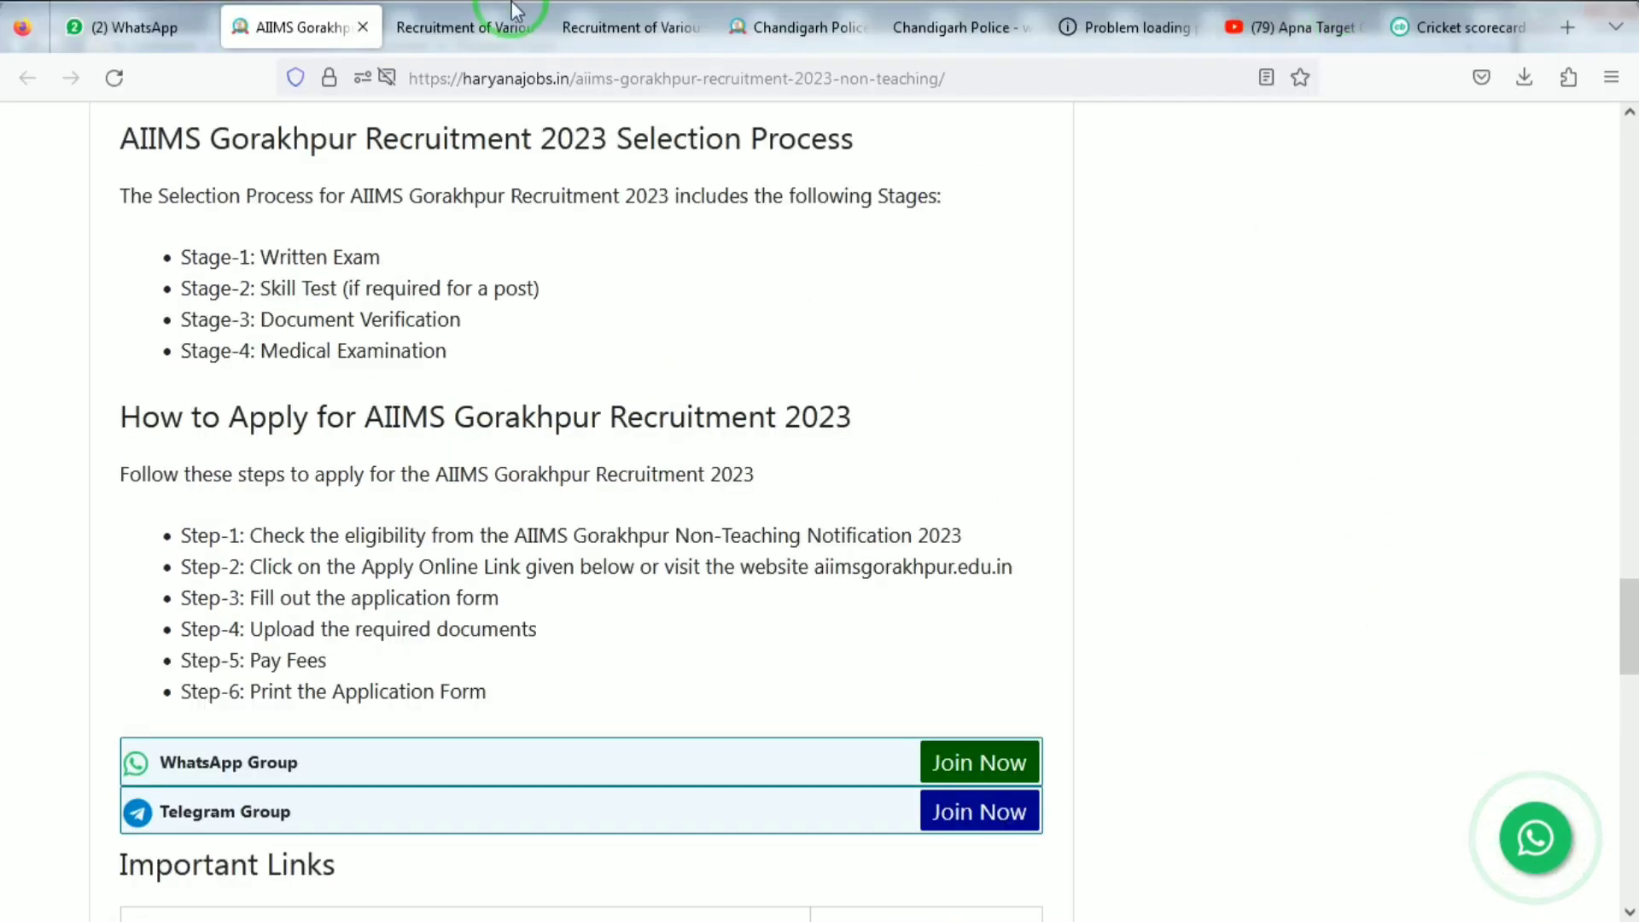
click(396, 10)
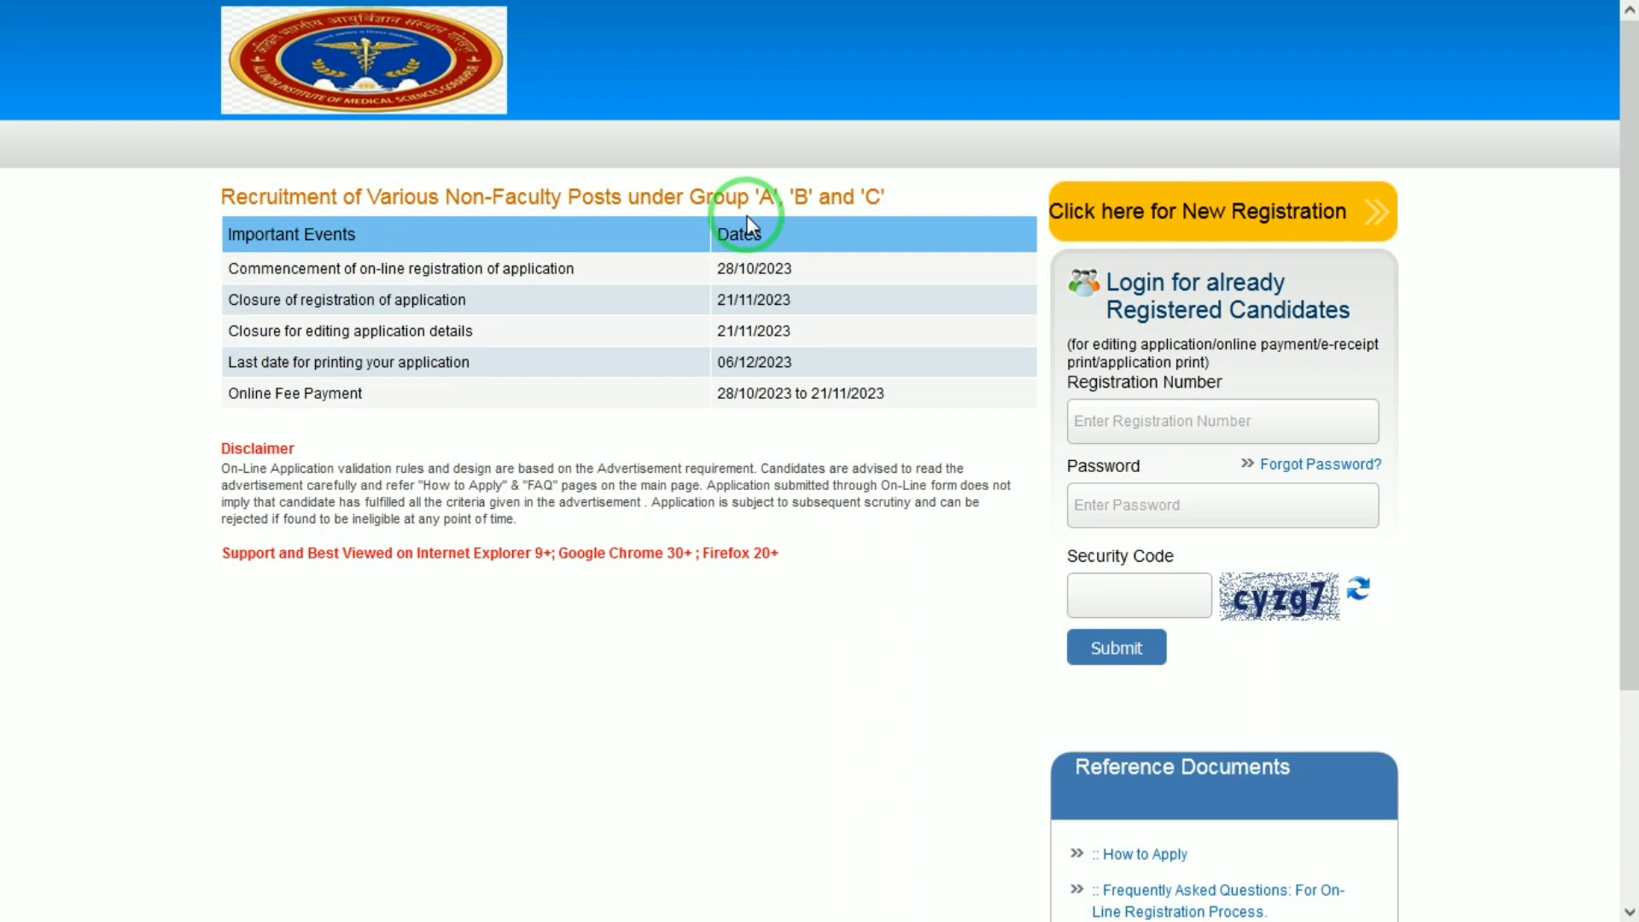
click(1206, 211)
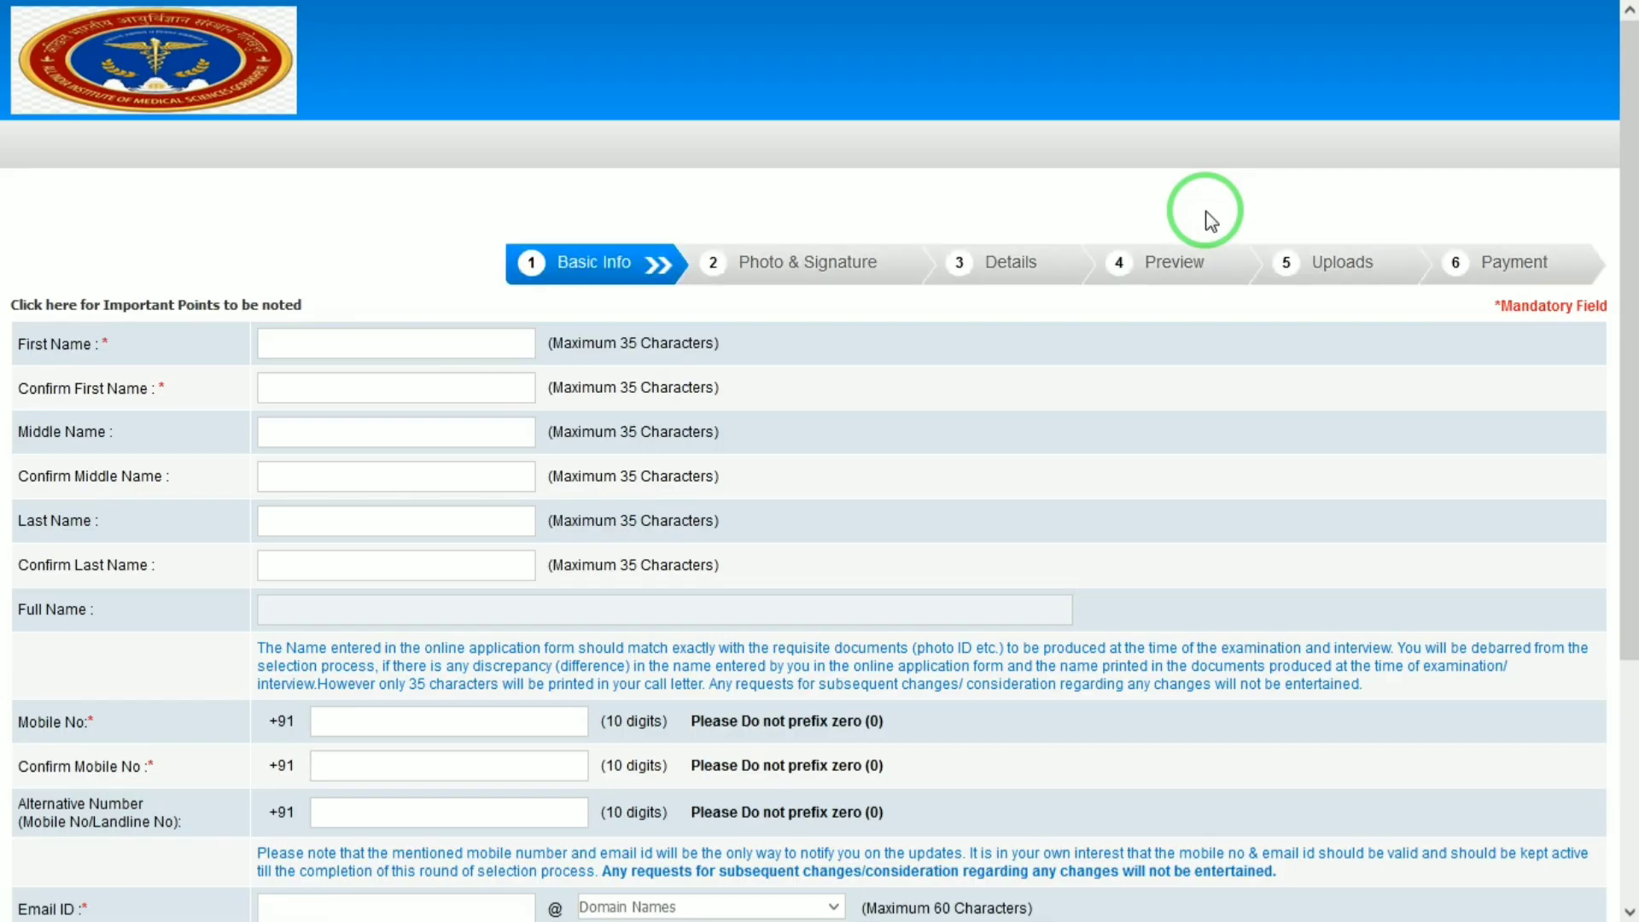
Enter and confirm the candidate's first and last names.
click(413, 339)
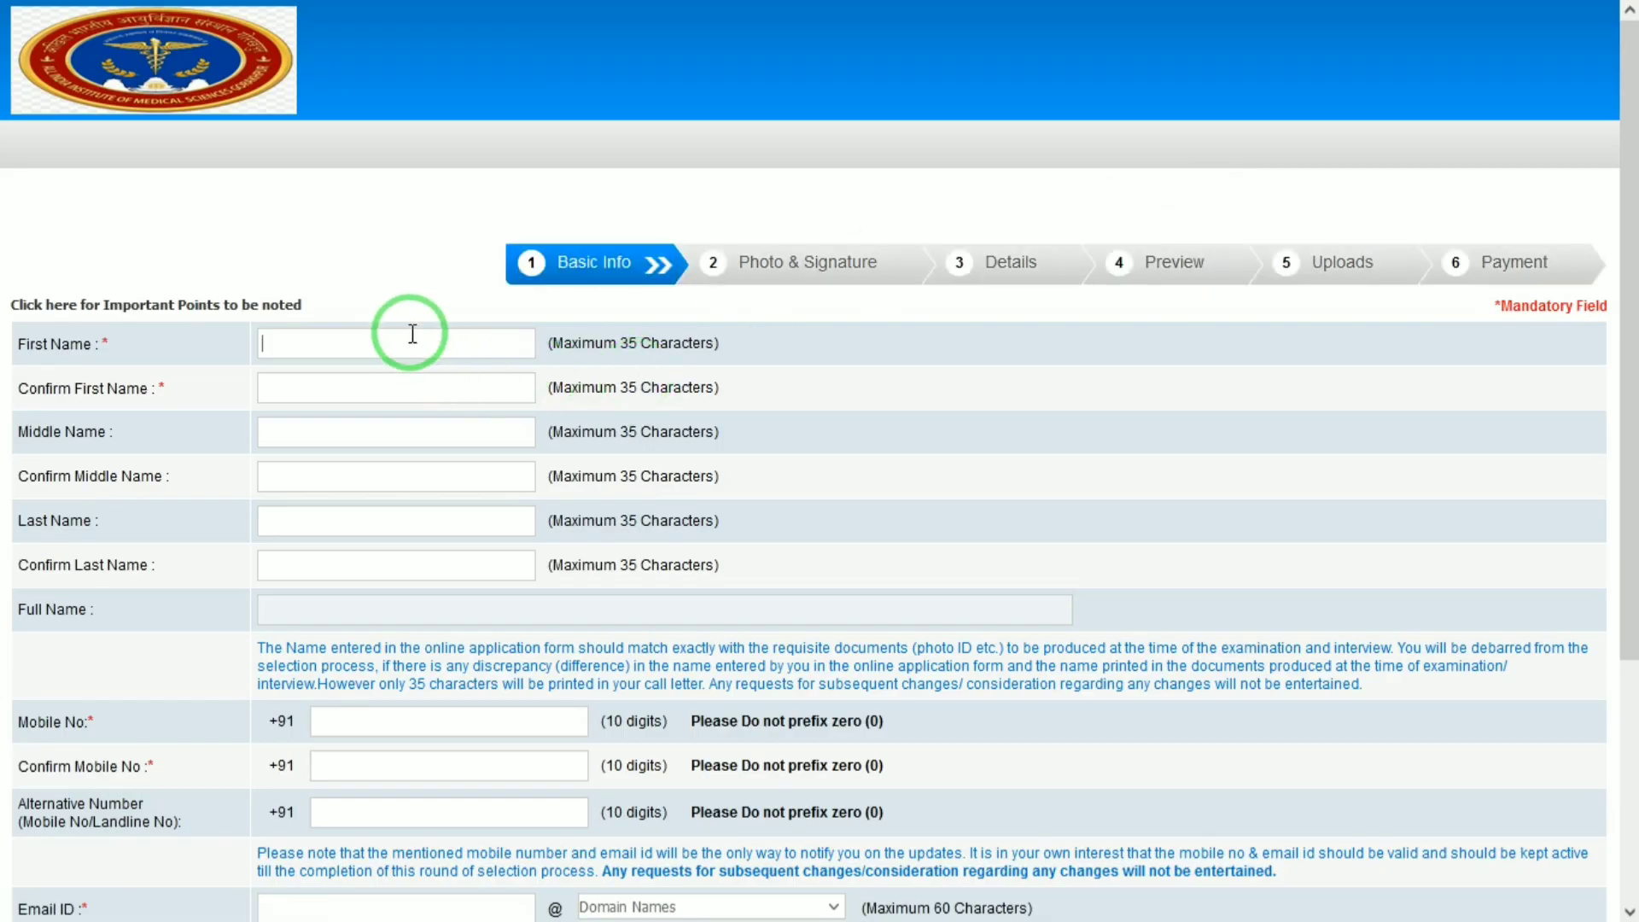
key(Tab)
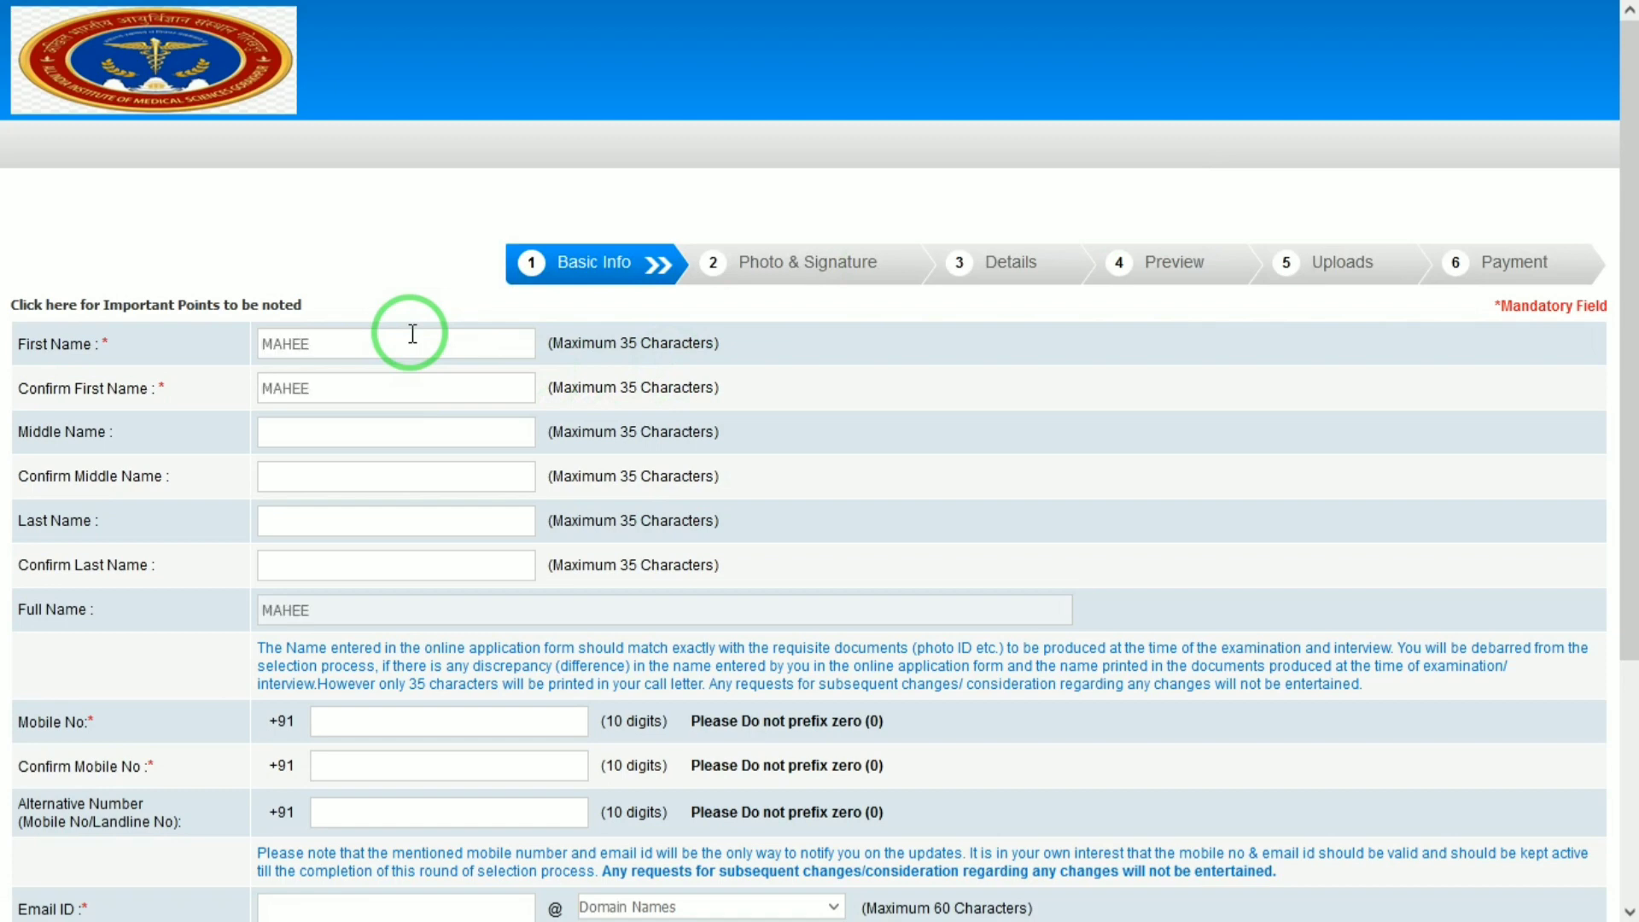
key(Tab)
Check the e-mail domain dropdown below the mobile field, leaving it unchanged.
key(Tab)
scroll(1627, 538, down, 3)
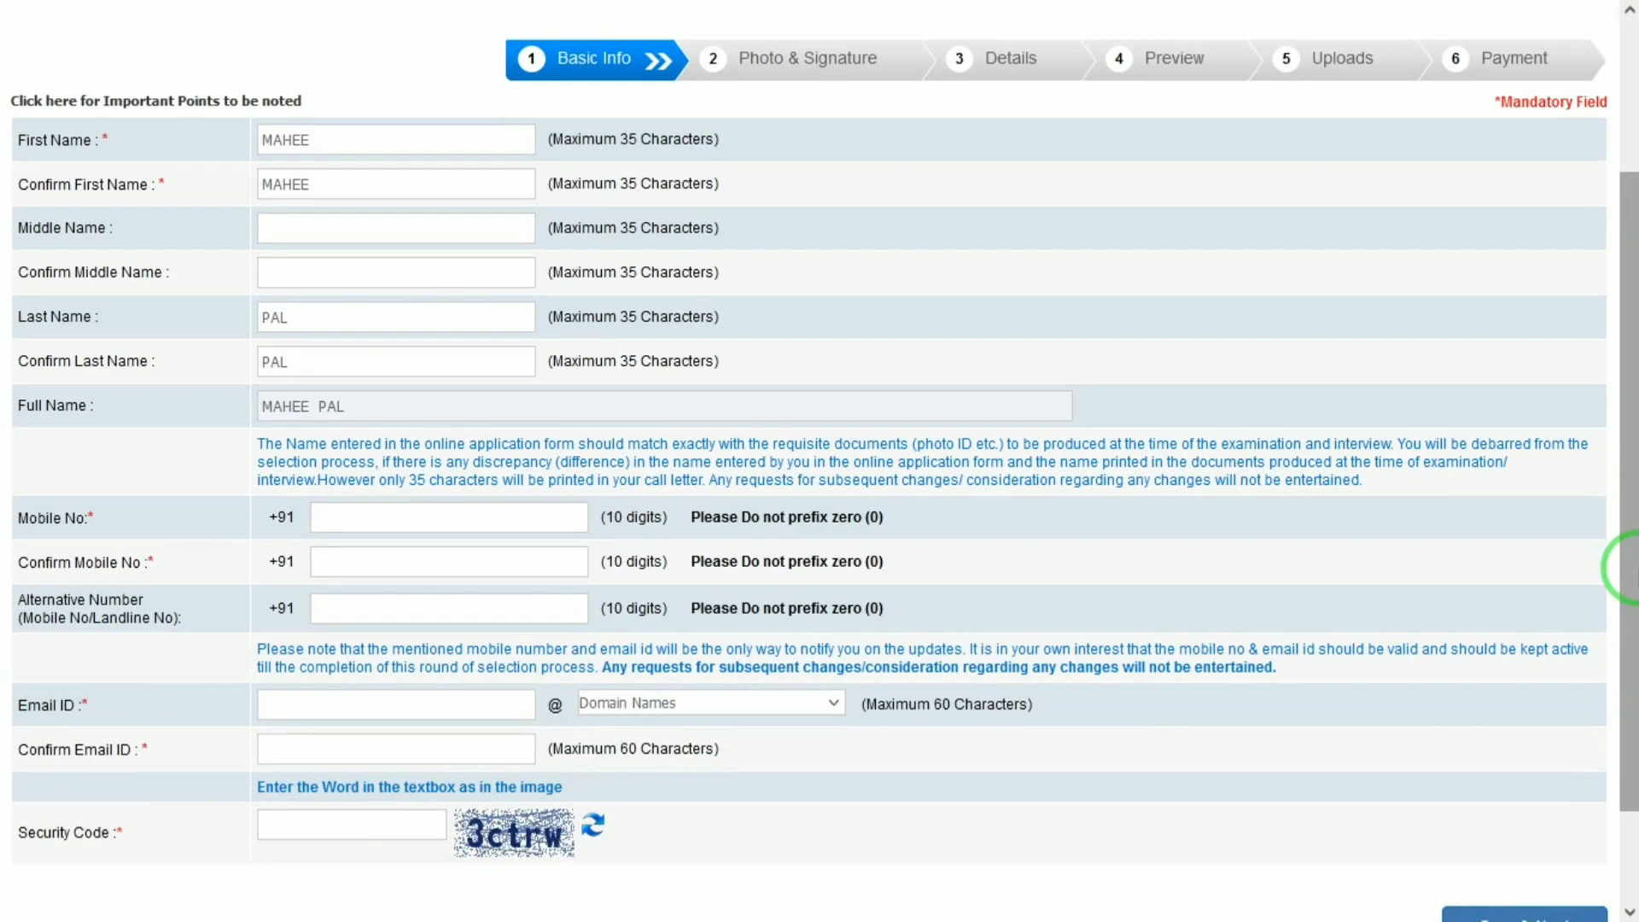
scroll(1627, 579, down, 2)
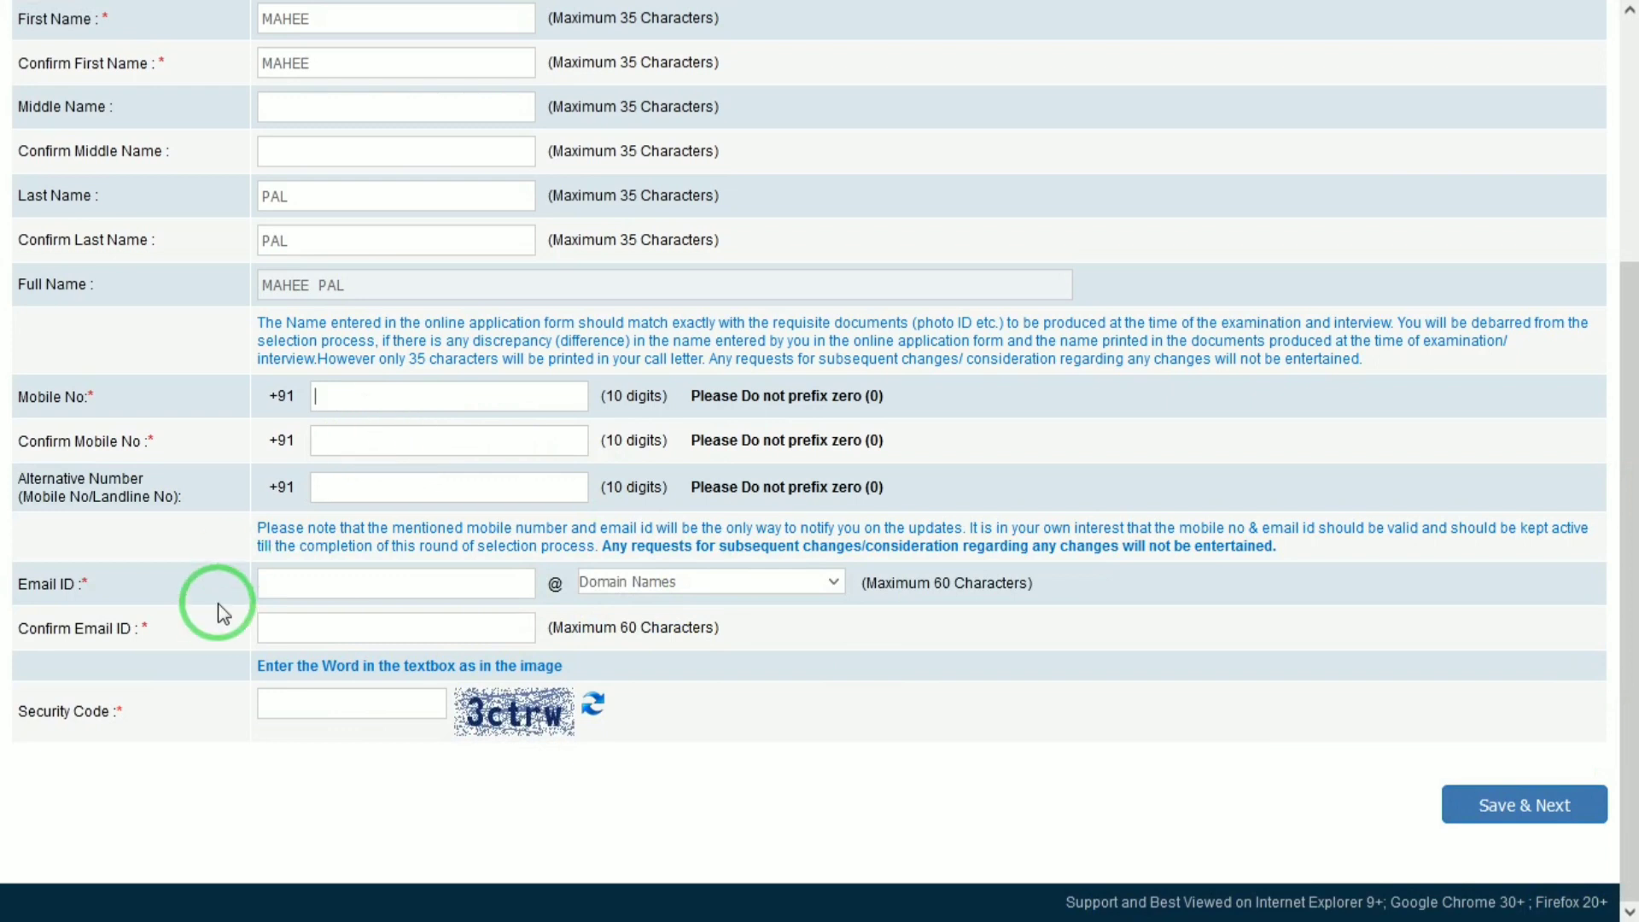
click(690, 588)
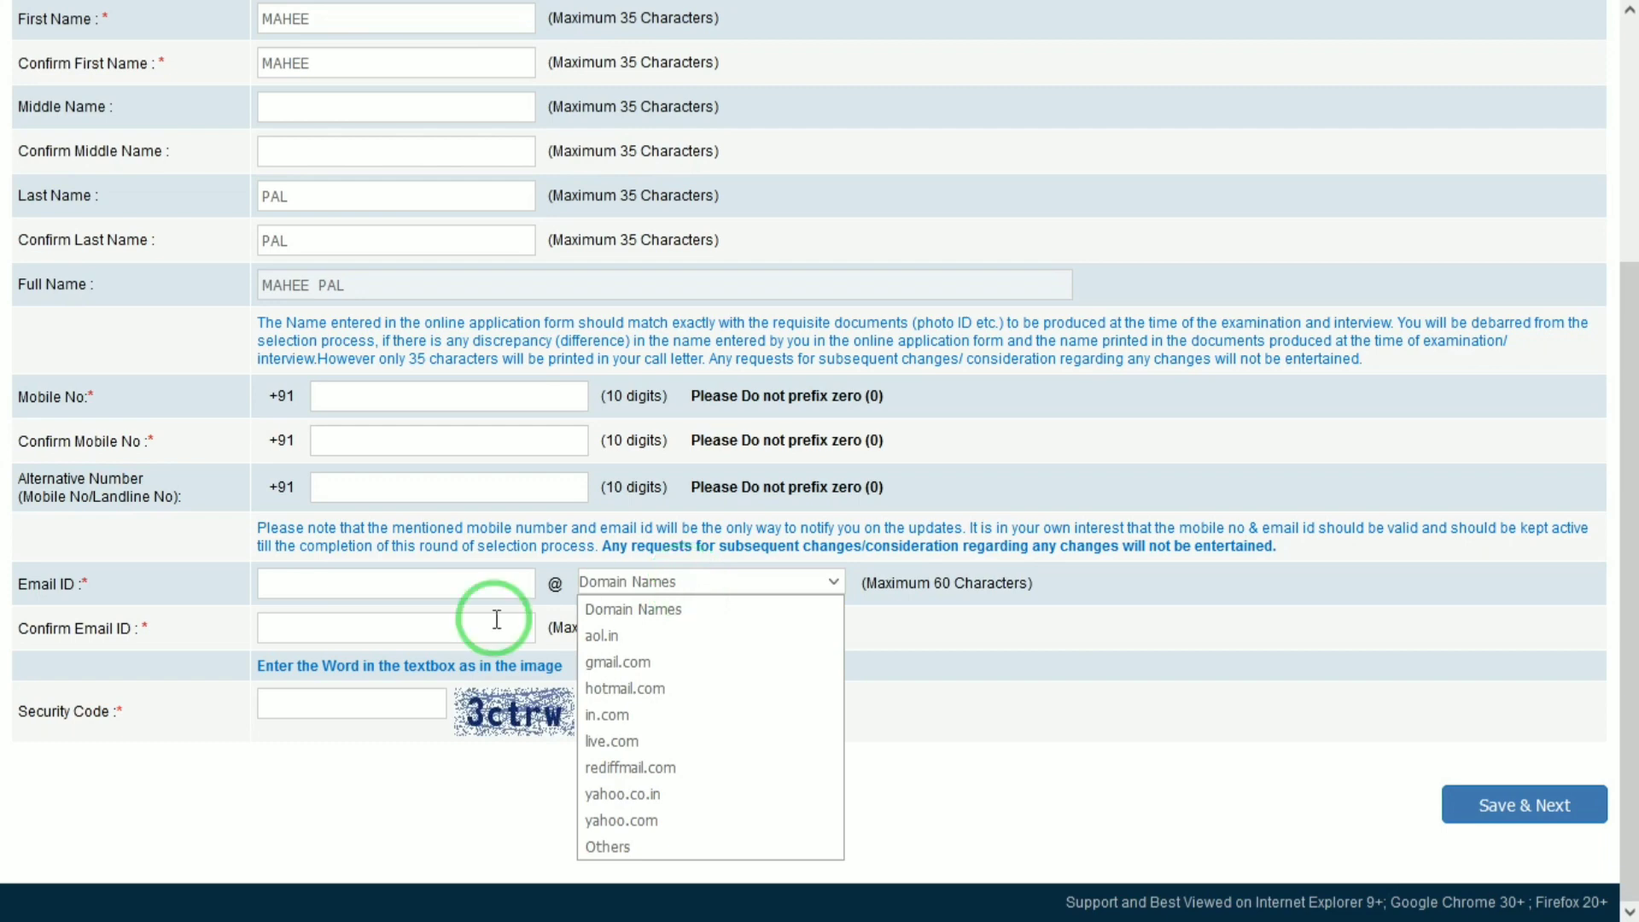
click(391, 636)
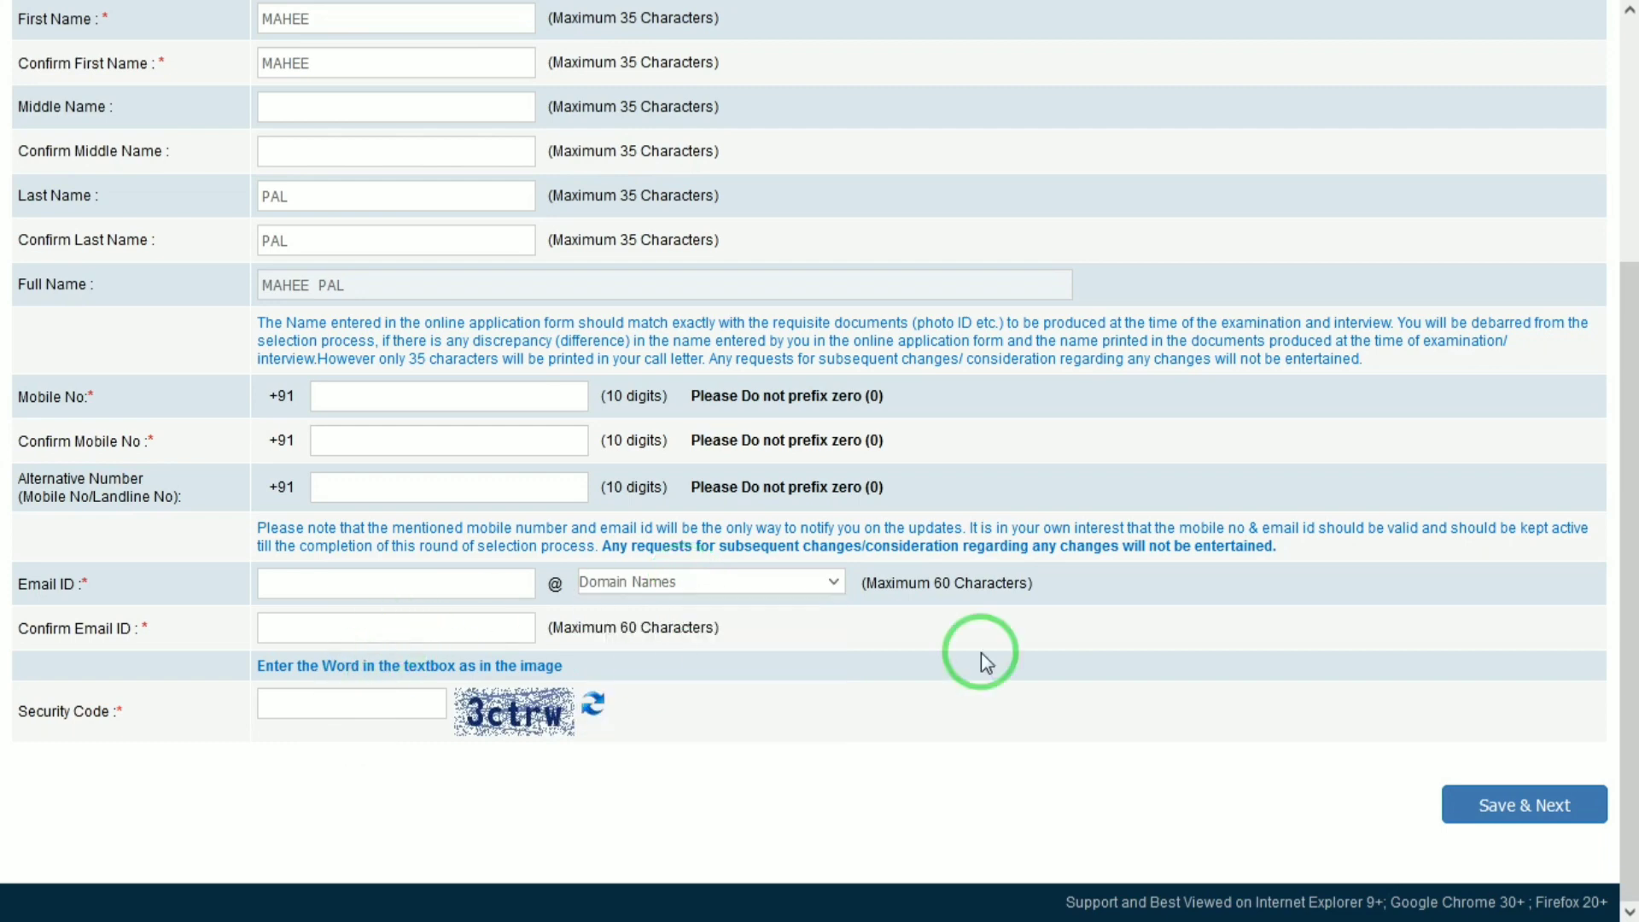
mouse_move(642, 12)
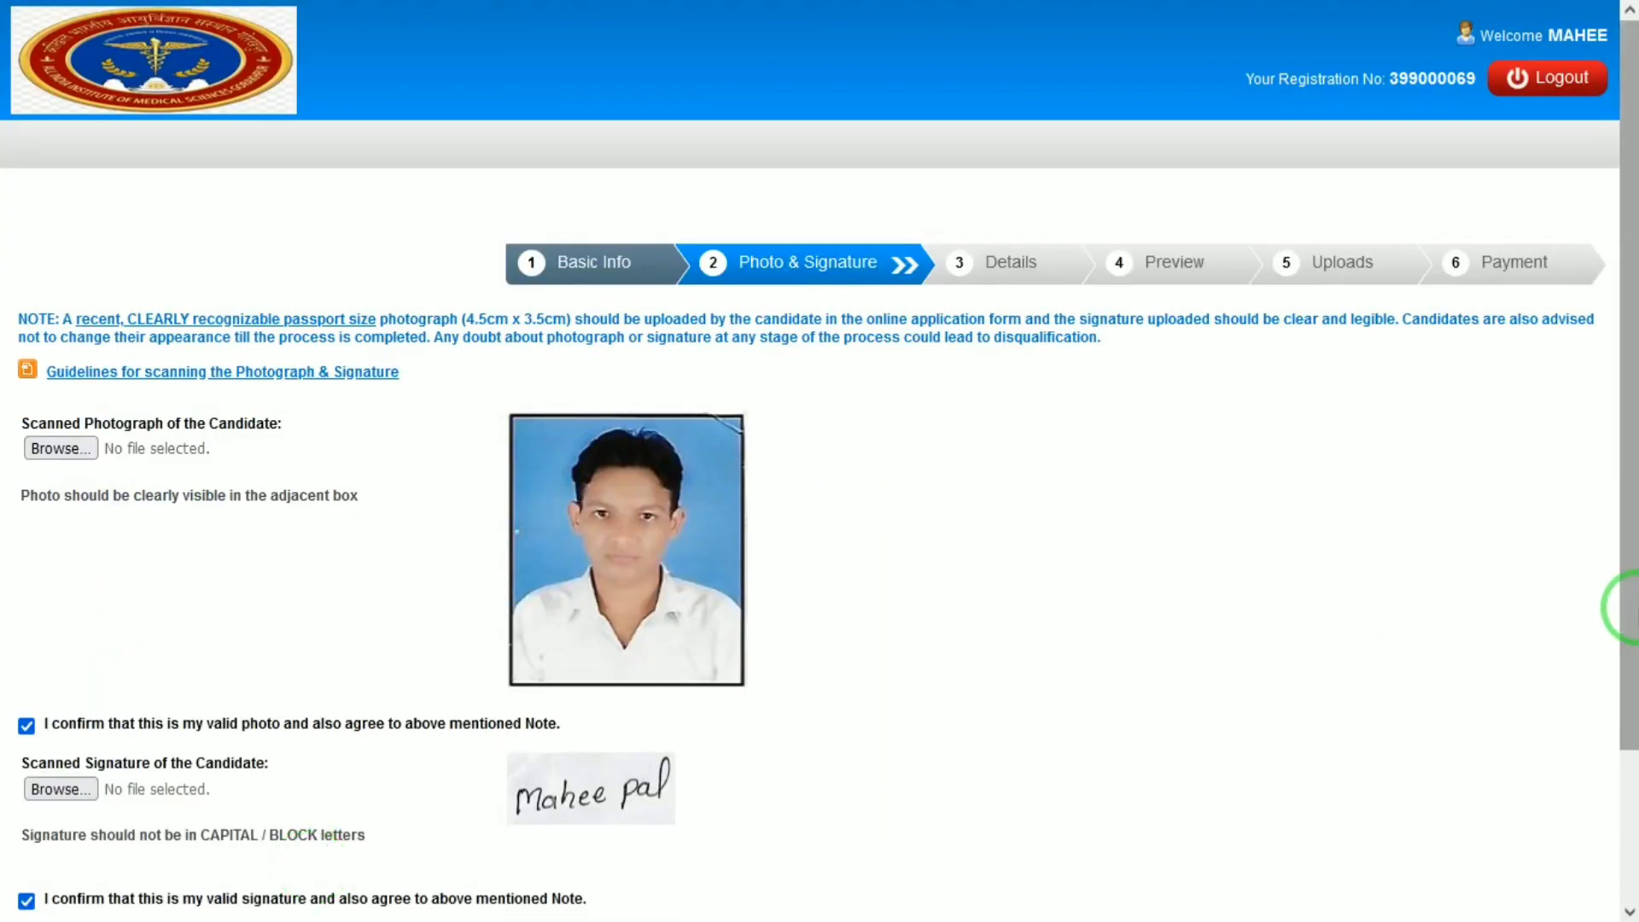
Scroll past the confirmed photo and signature and continue to the Details step.
drag(1627, 512, 1627, 713)
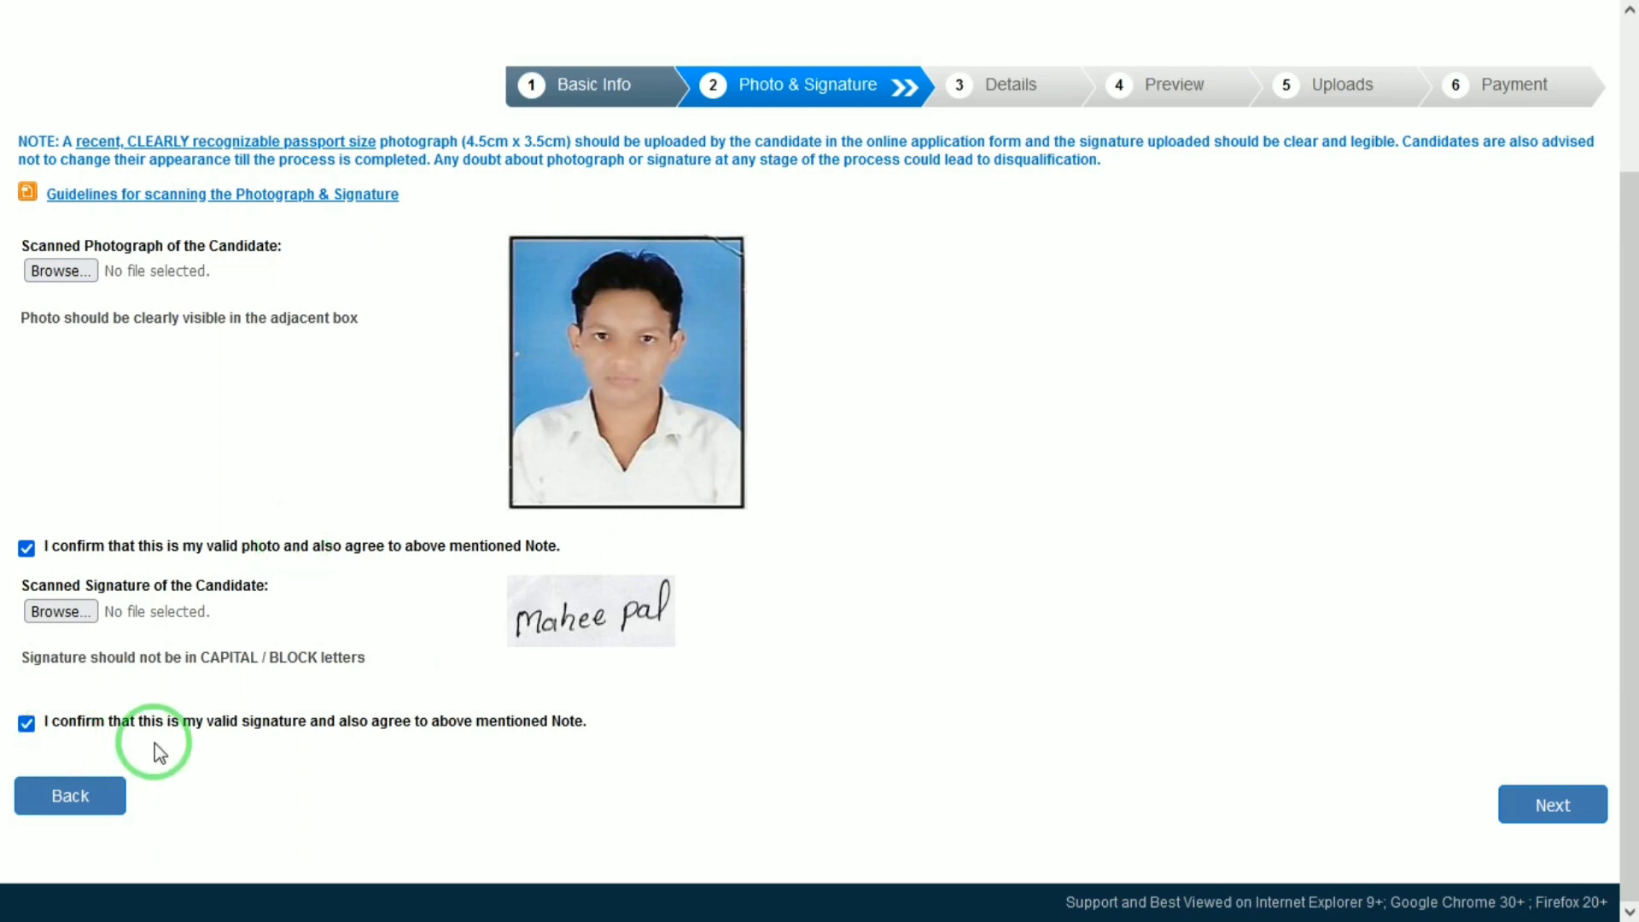
click(1559, 803)
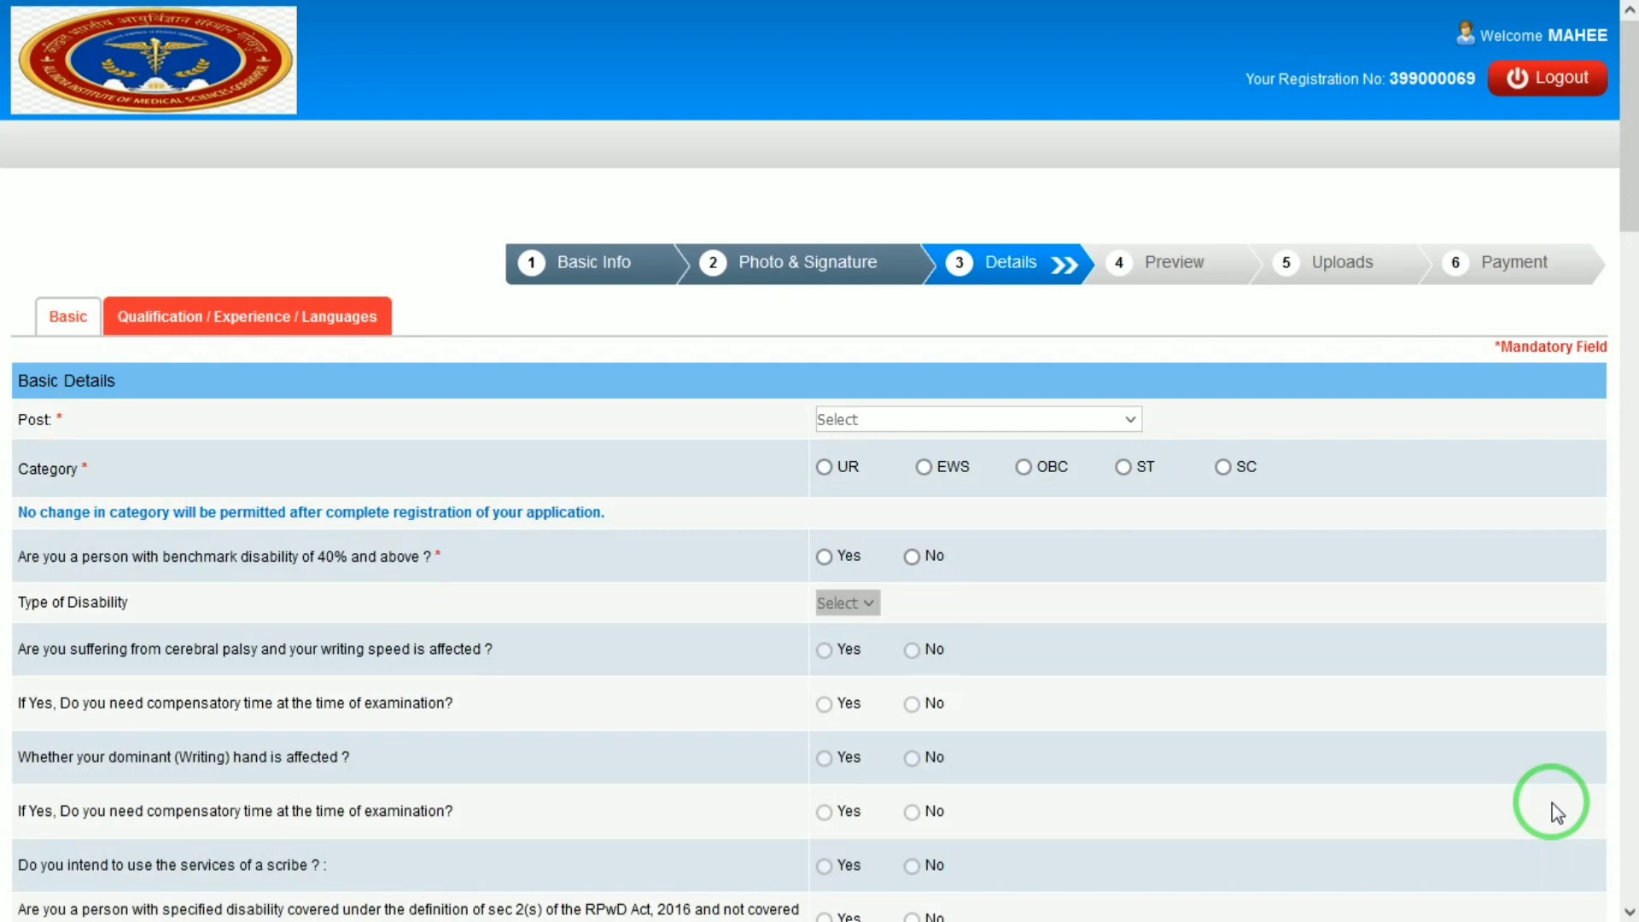
Choose post Staff Nurse Grade-I and category UR, and answer No to benchmark disability.
click(1091, 418)
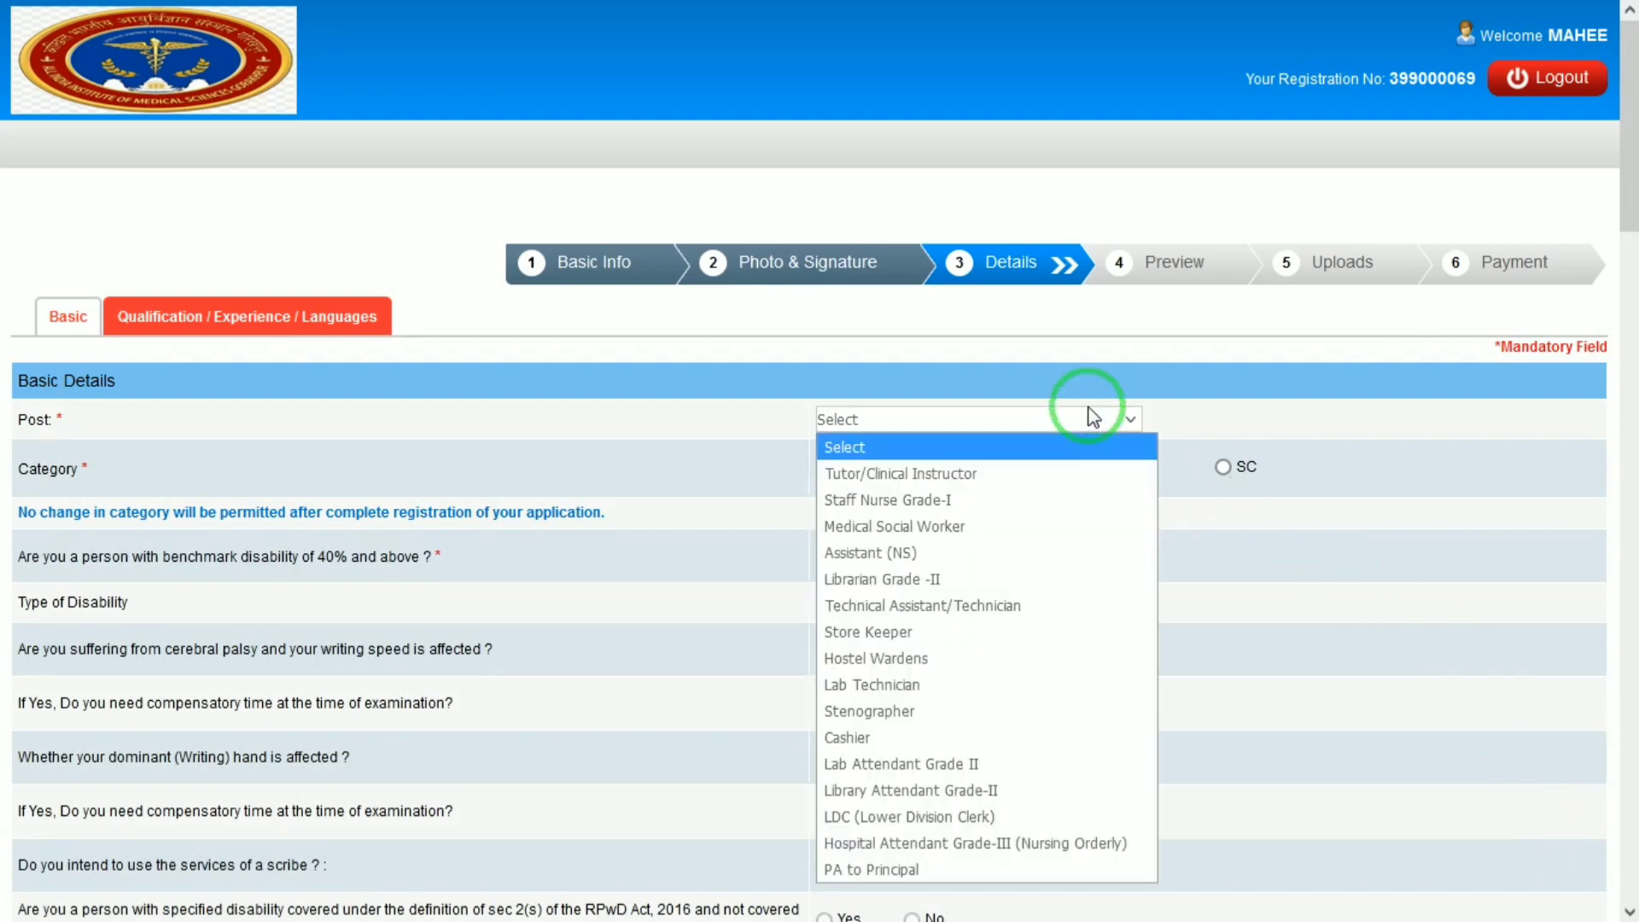
key(Down)
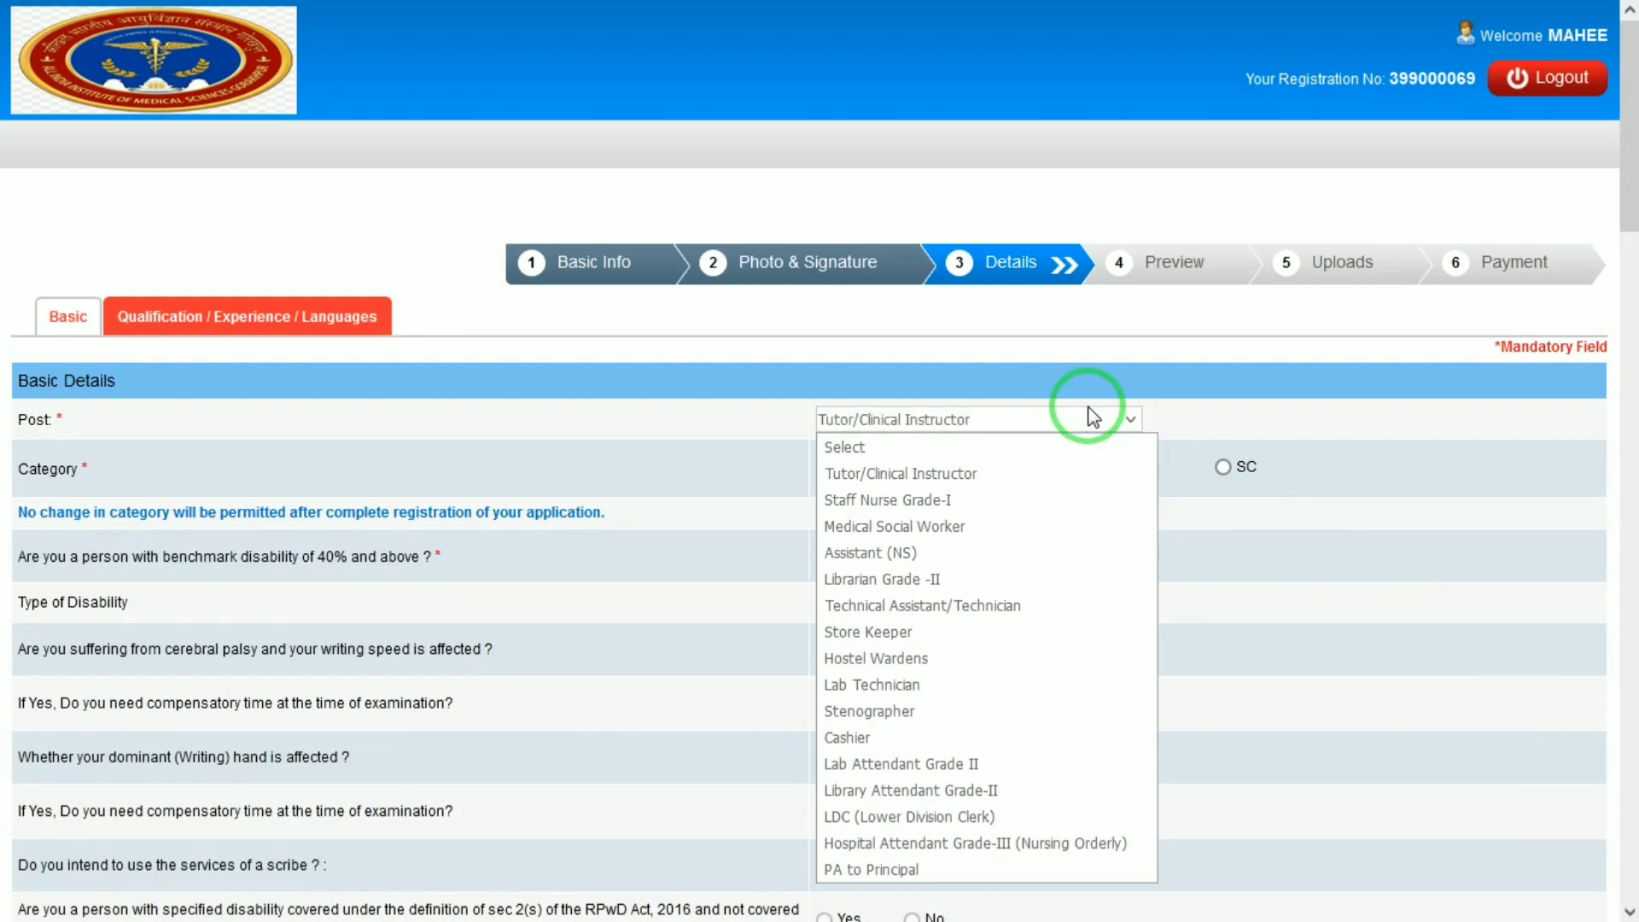
key(Down)
key(Return)
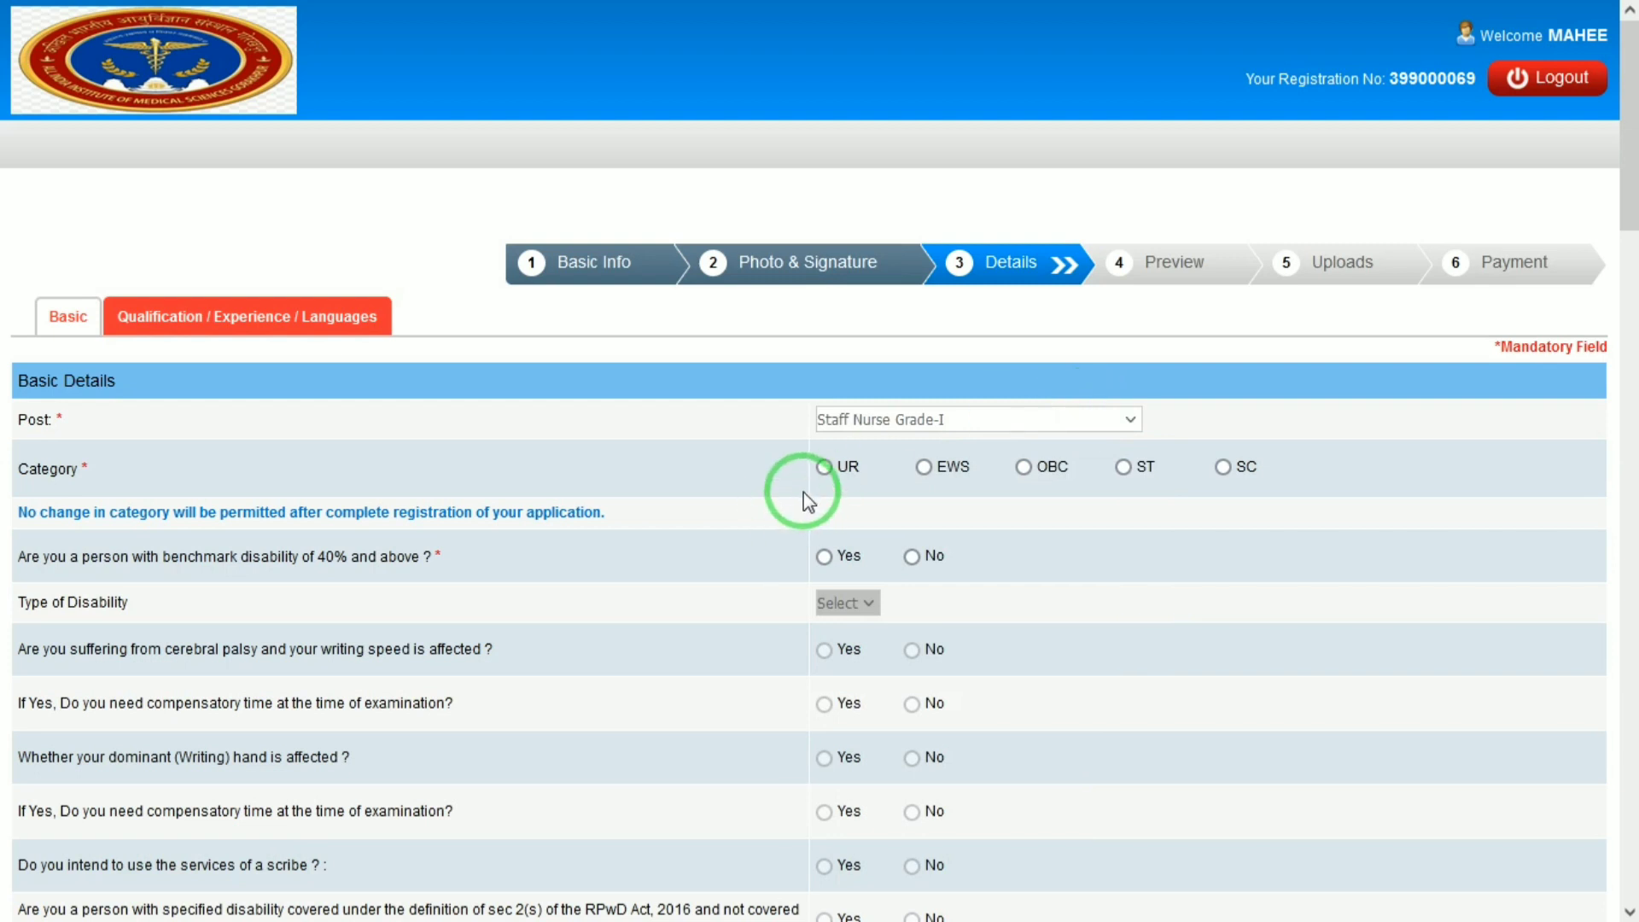
click(828, 472)
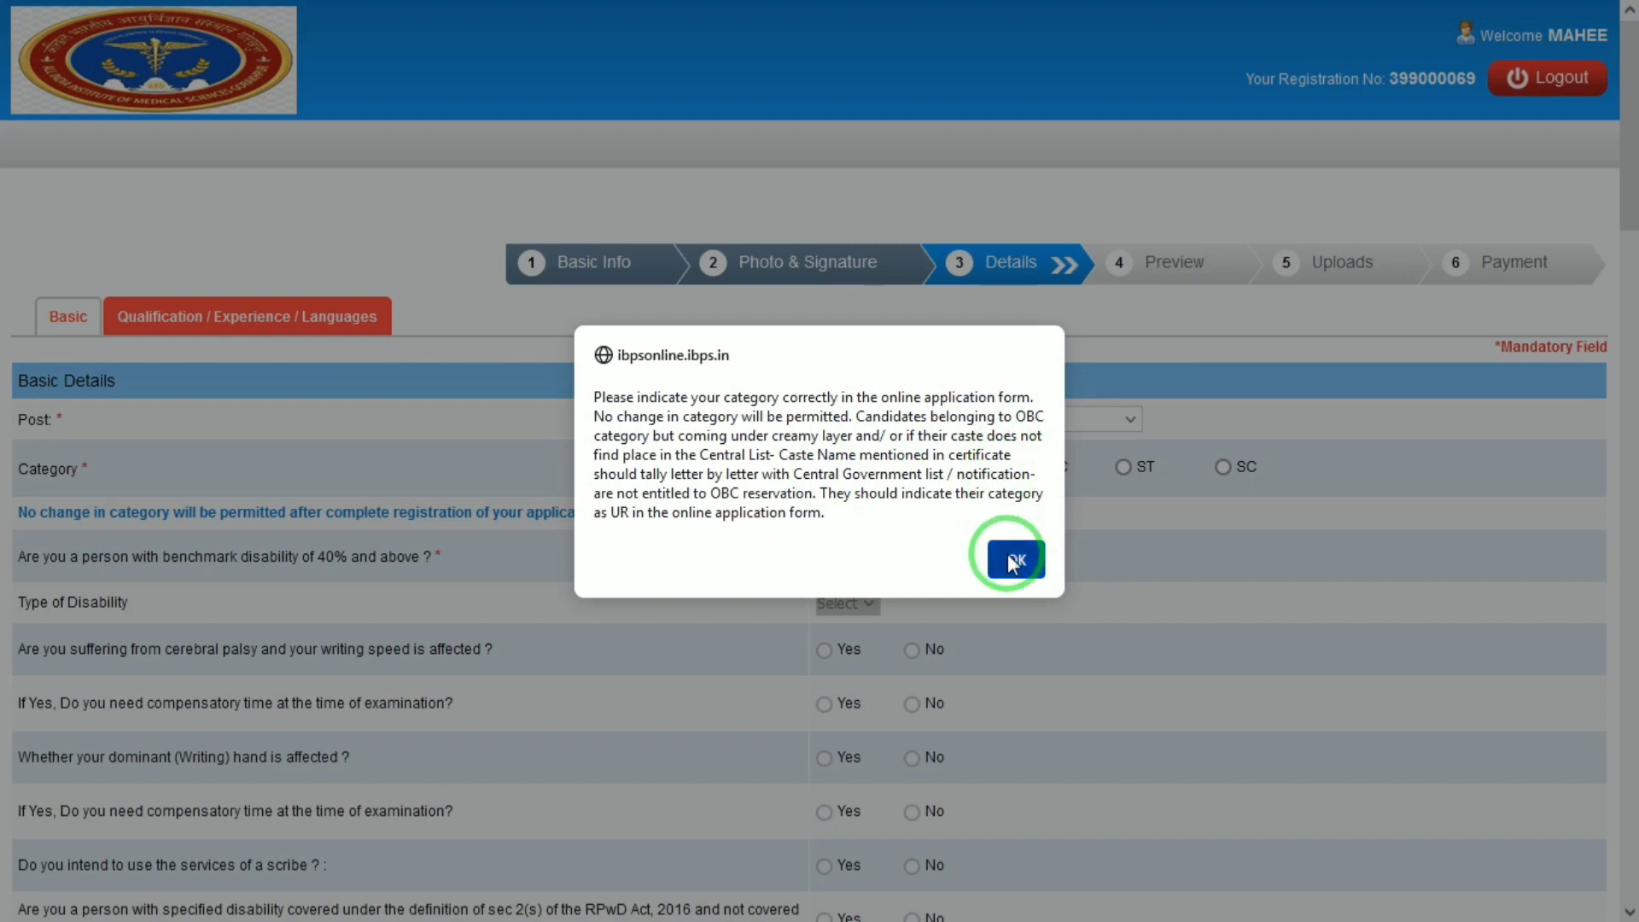
click(1010, 556)
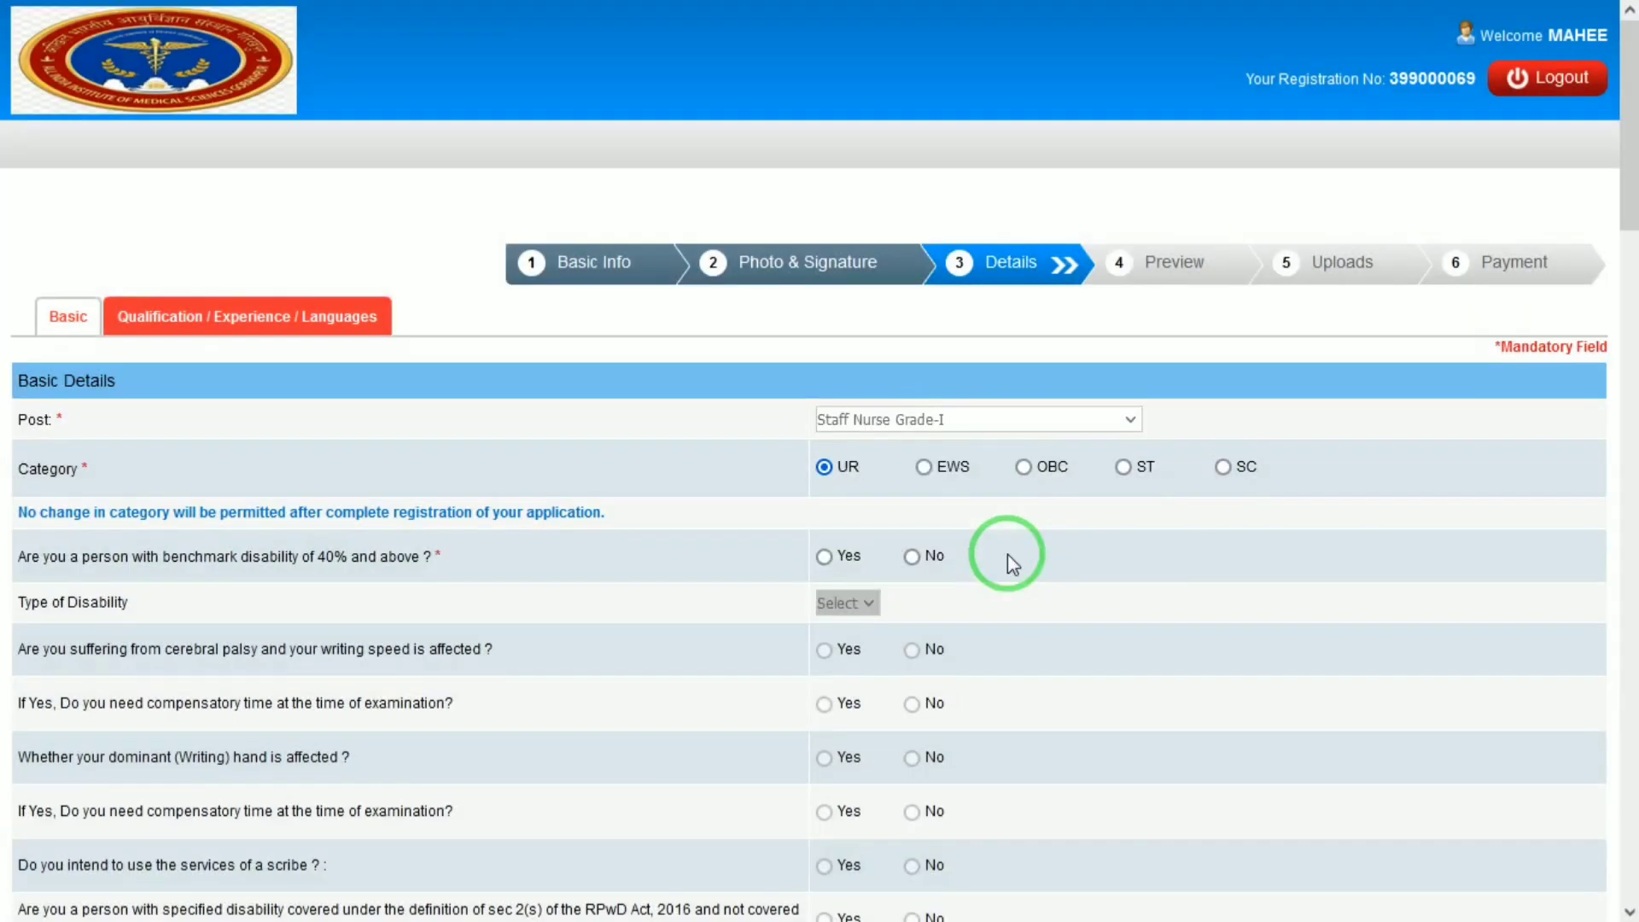
click(912, 556)
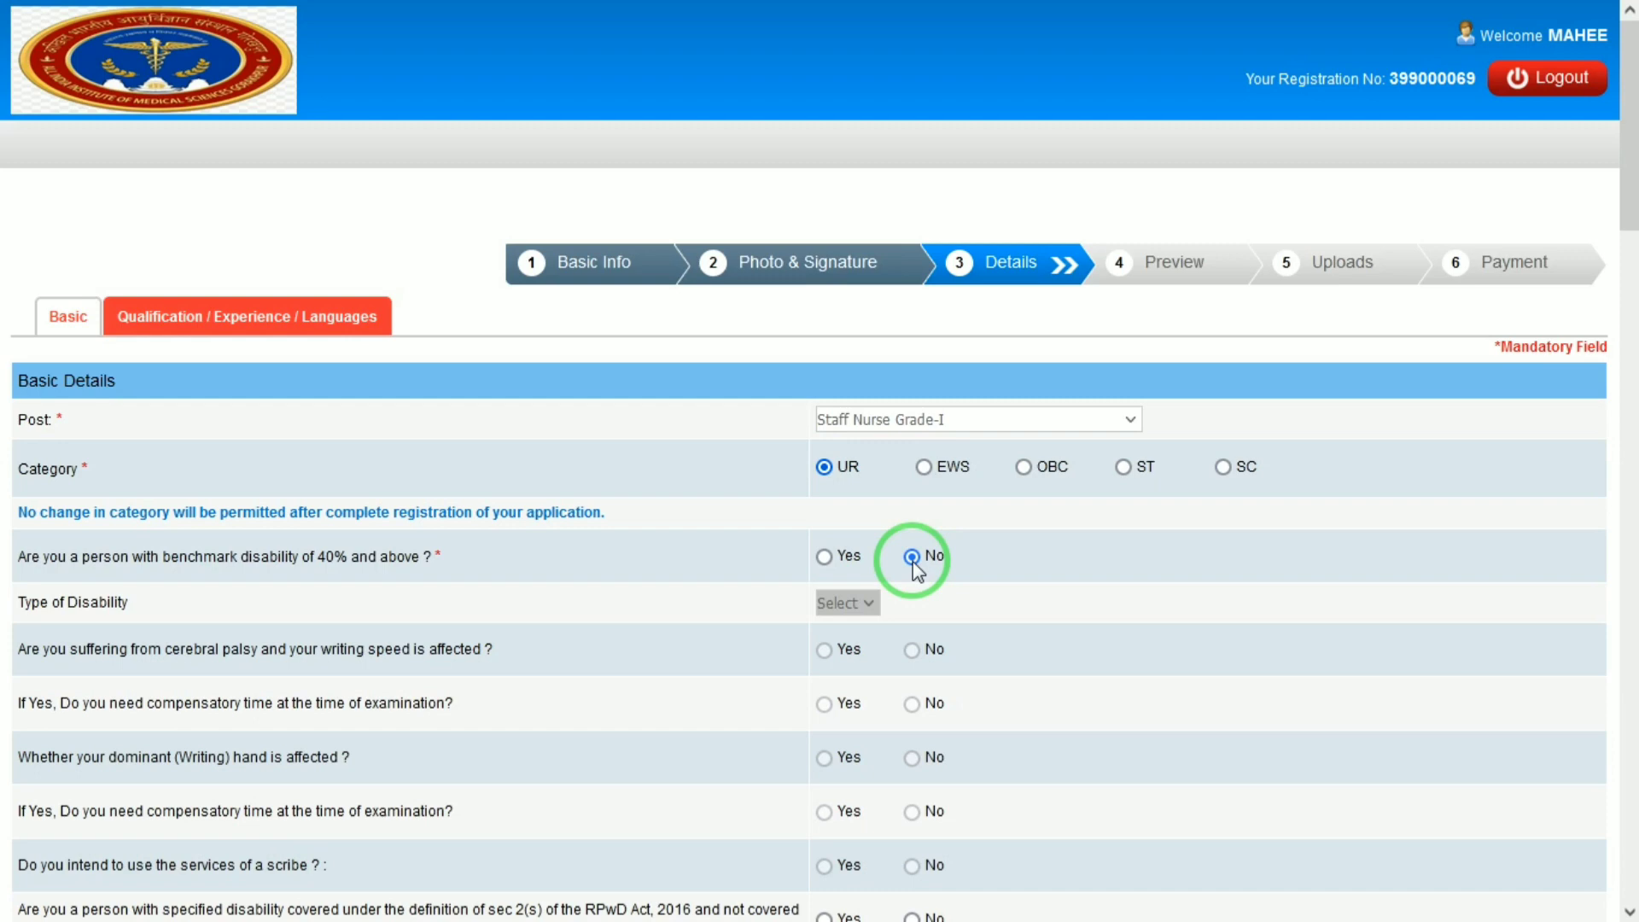
Mark No for the sec 2(s) writing-difficulty, Ex-Serviceman and three-year Central/State service questions.
drag(1636, 200, 1627, 326)
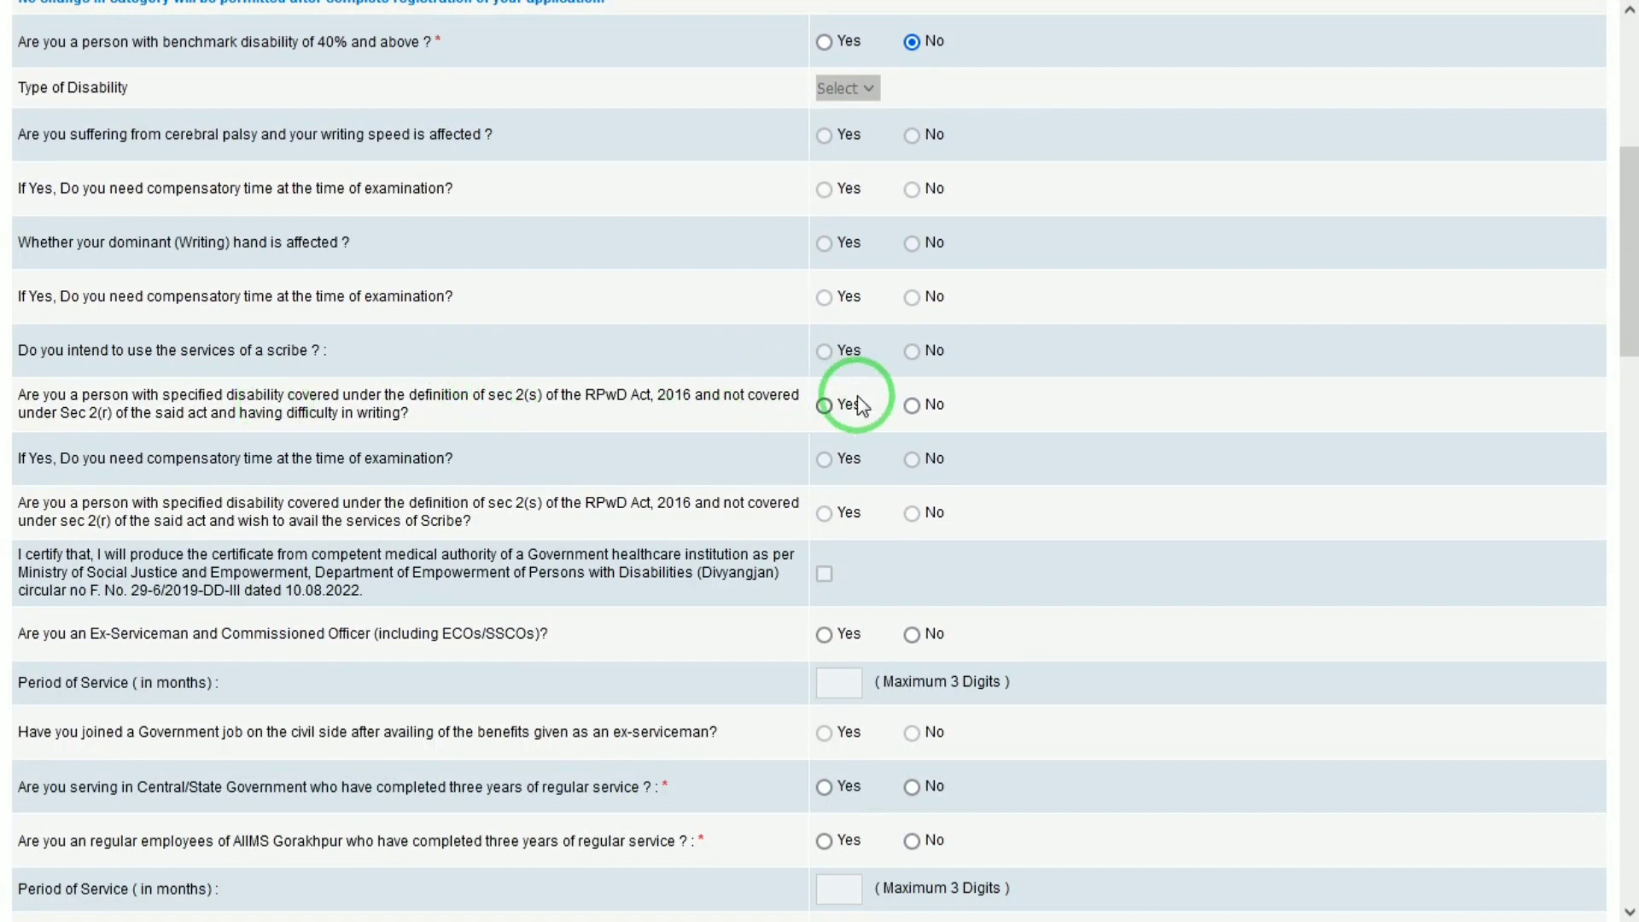
click(911, 406)
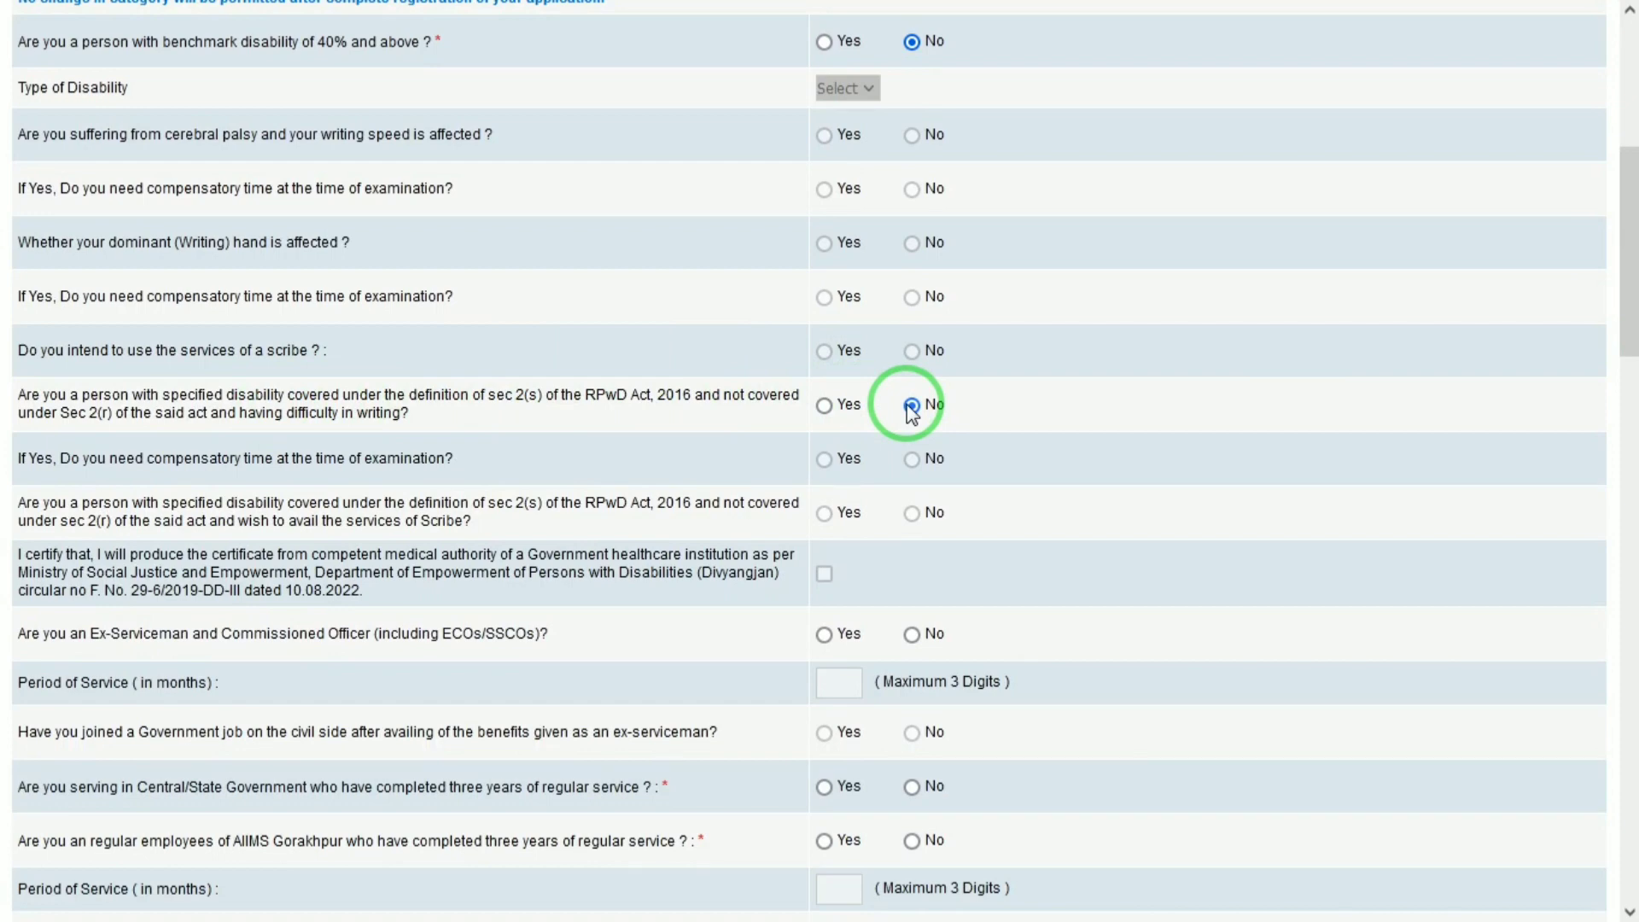
click(911, 635)
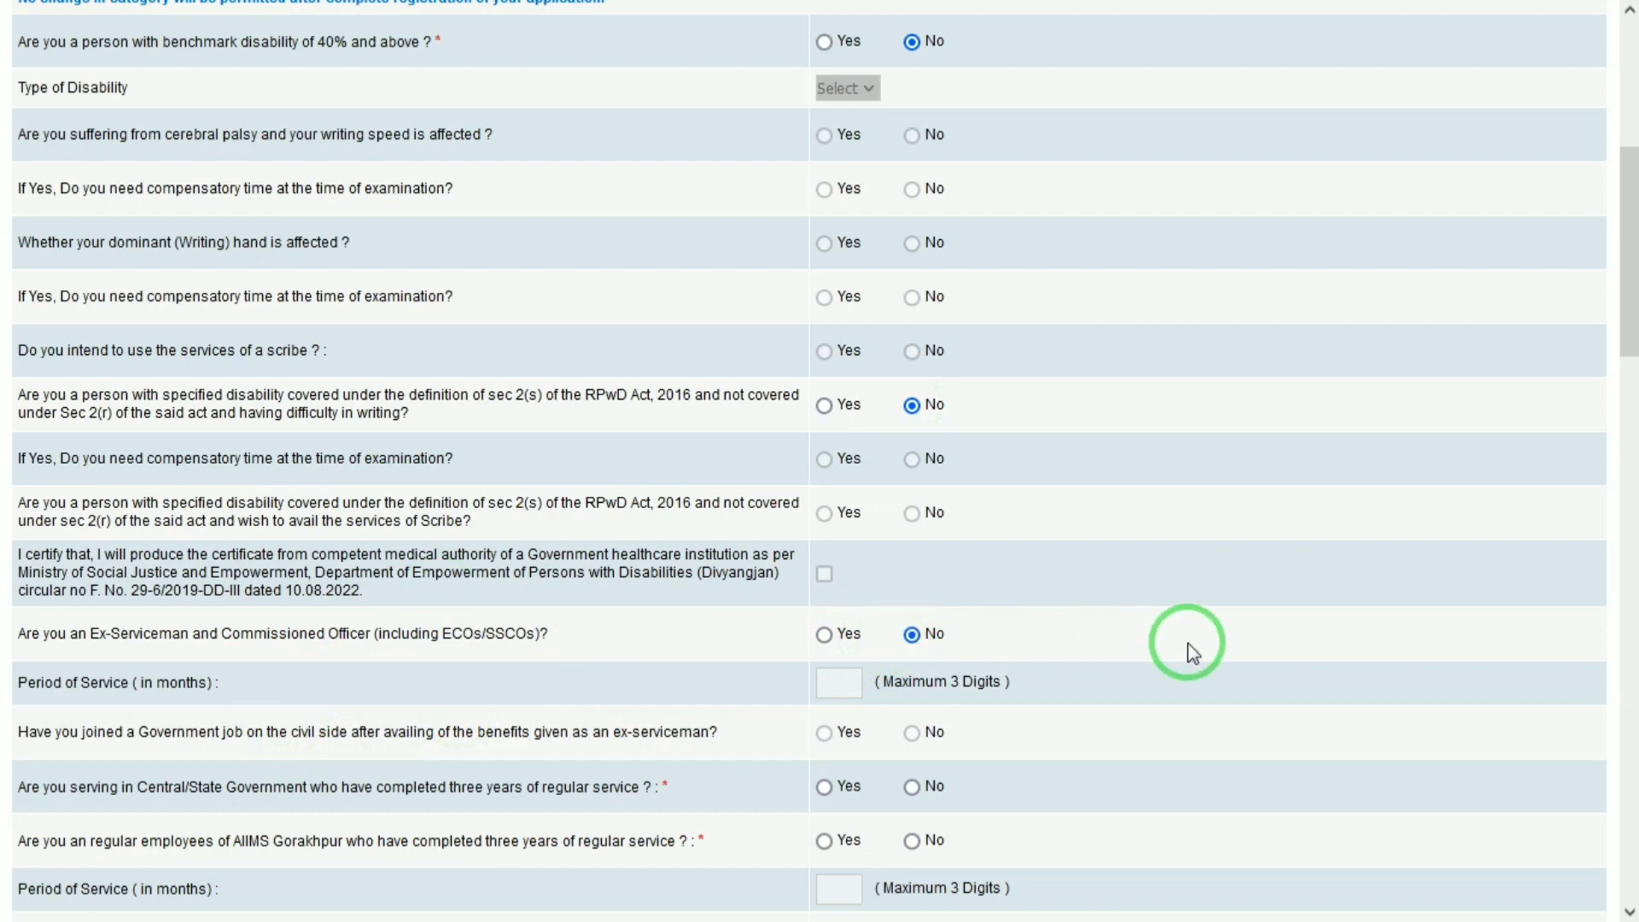
click(913, 787)
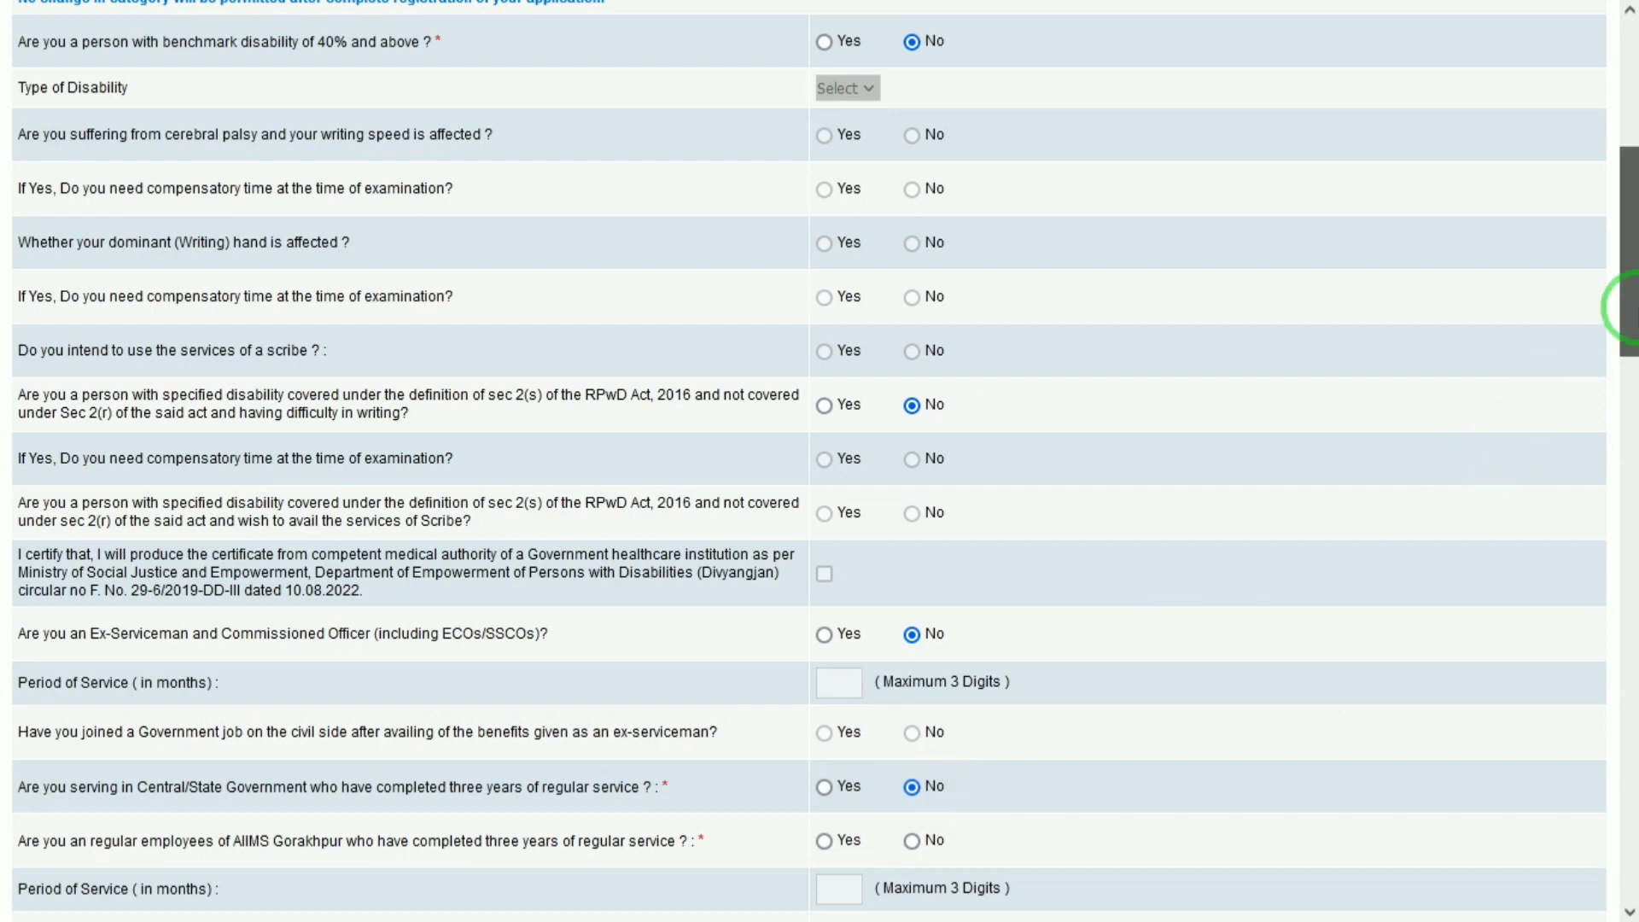
Answer No to AIIMS Gorakhpur regular employee, Central Govt. civilian, and contractual/outsourced AIIMS work questions.
drag(1628, 311, 1627, 461)
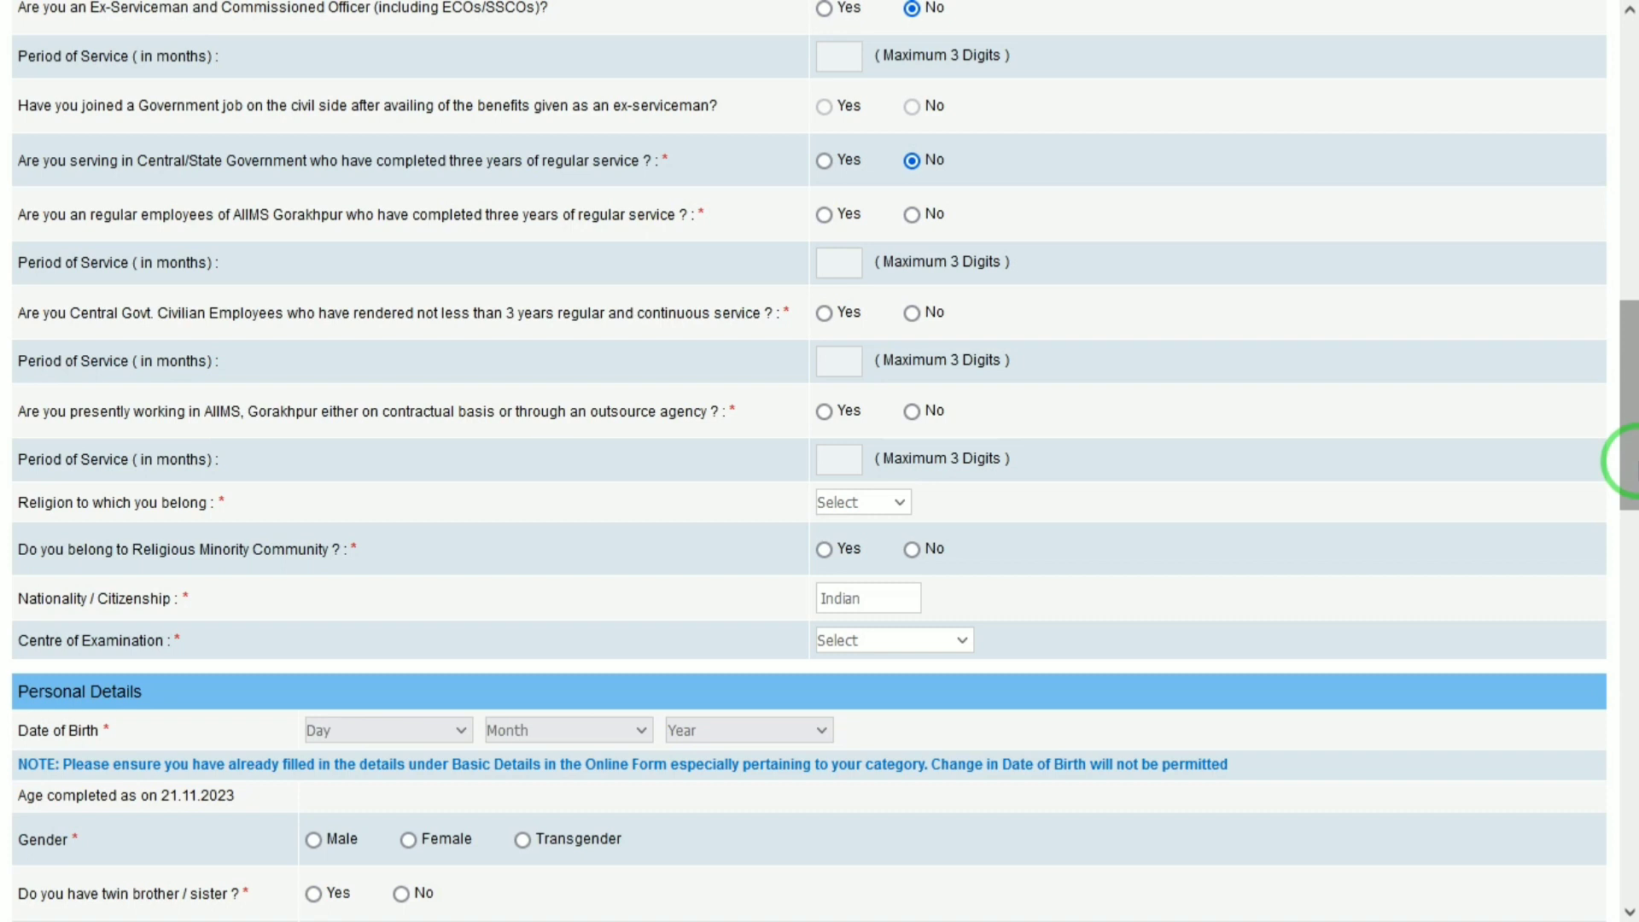
click(914, 217)
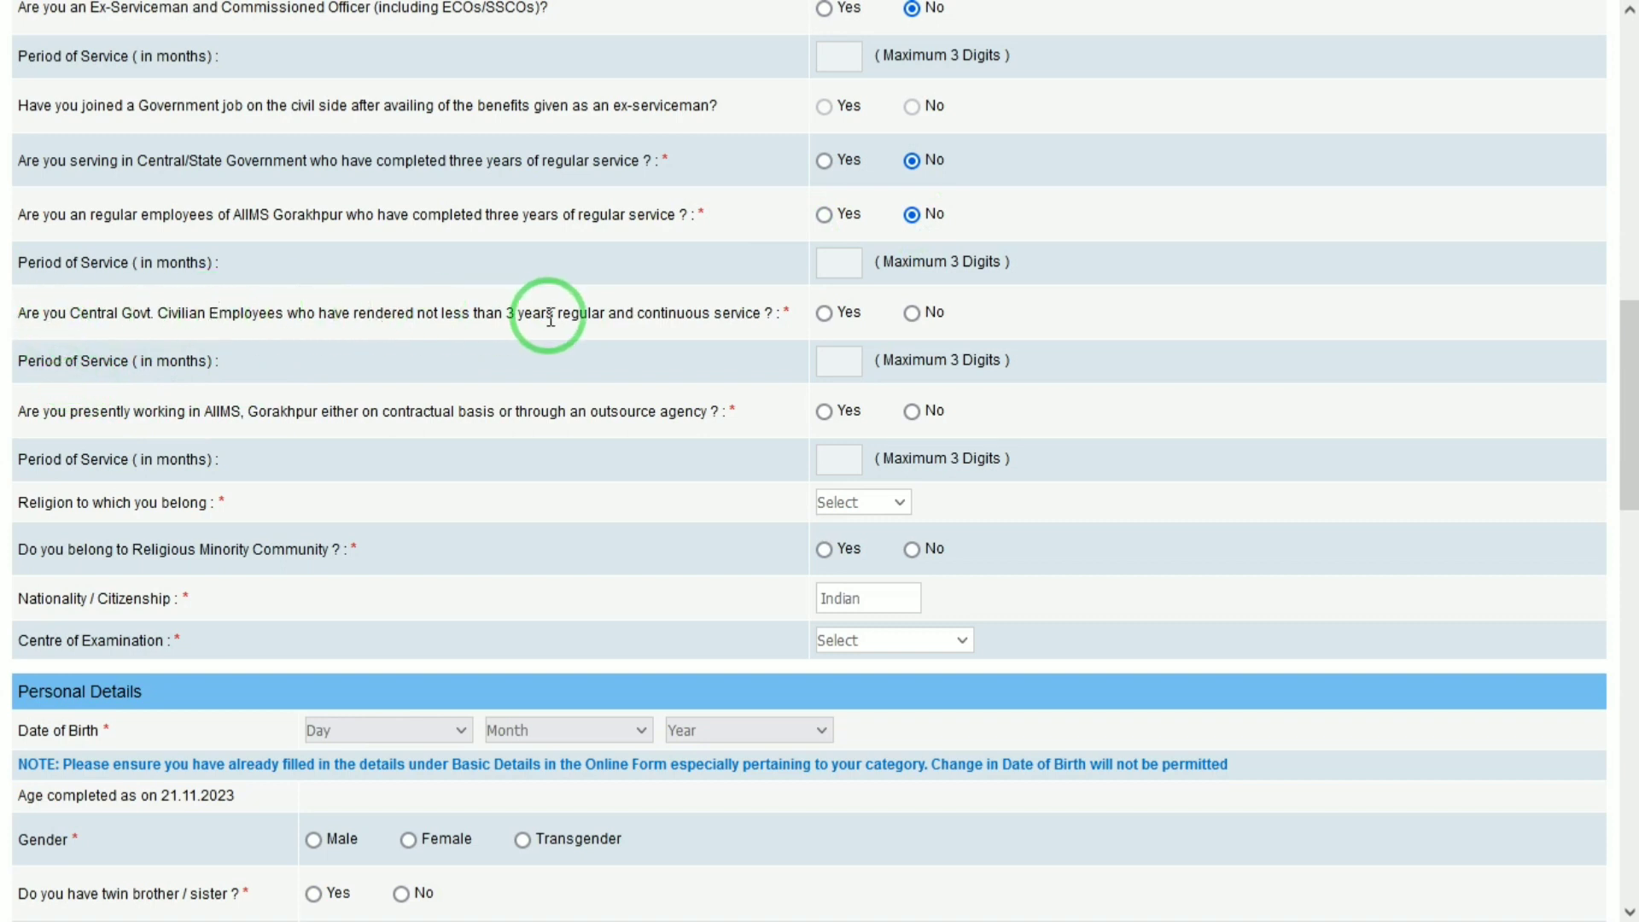
click(912, 314)
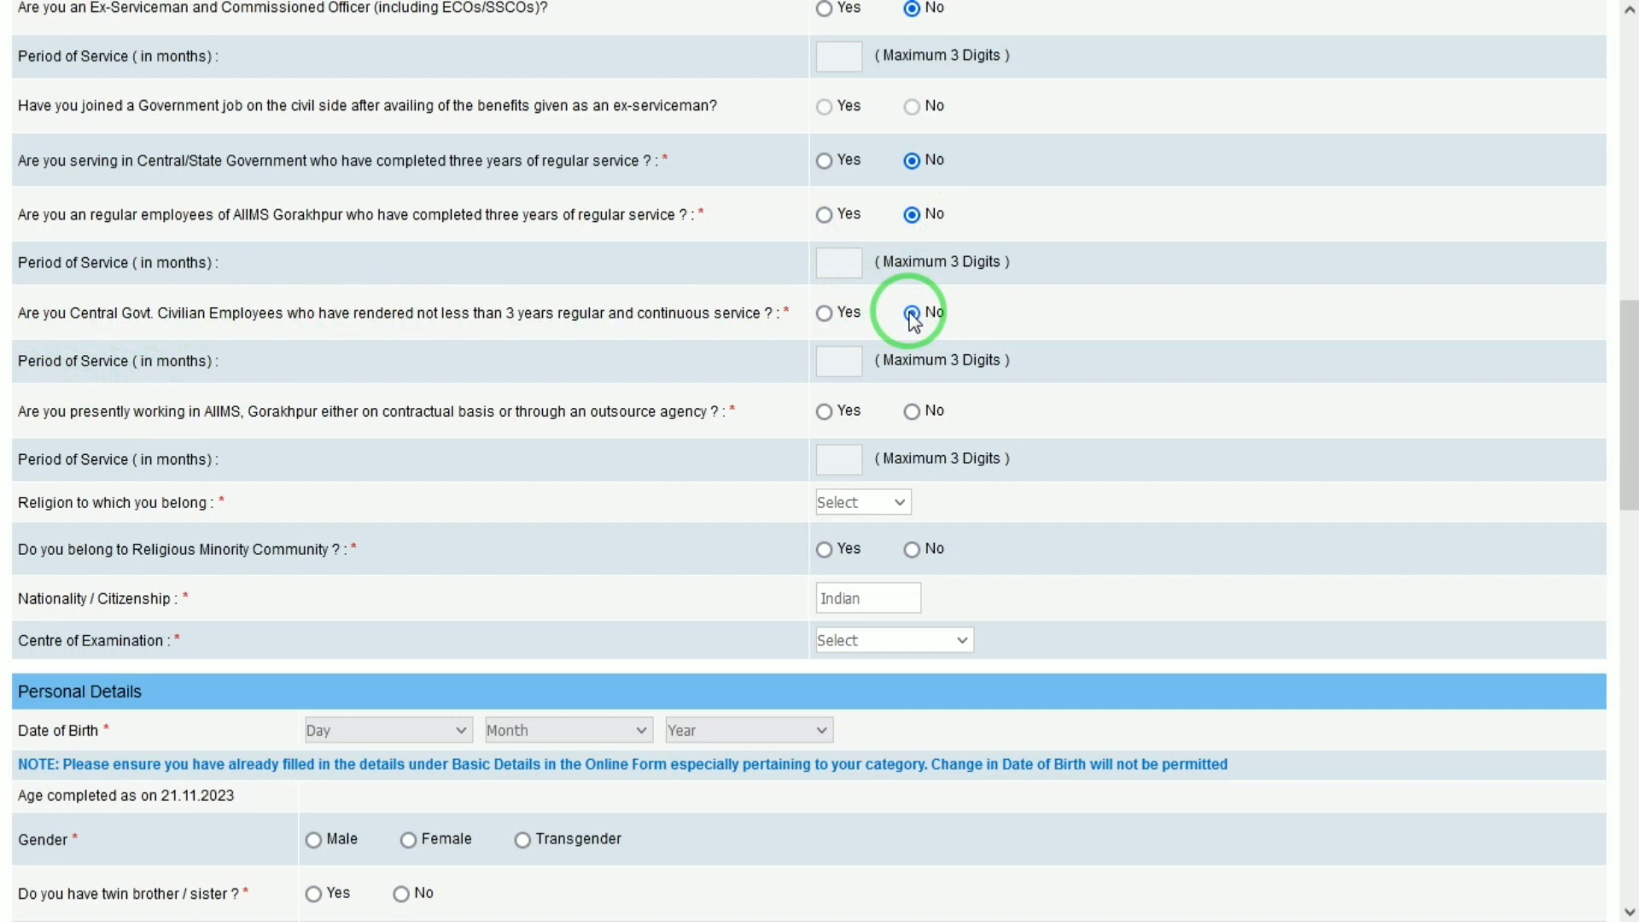
click(912, 412)
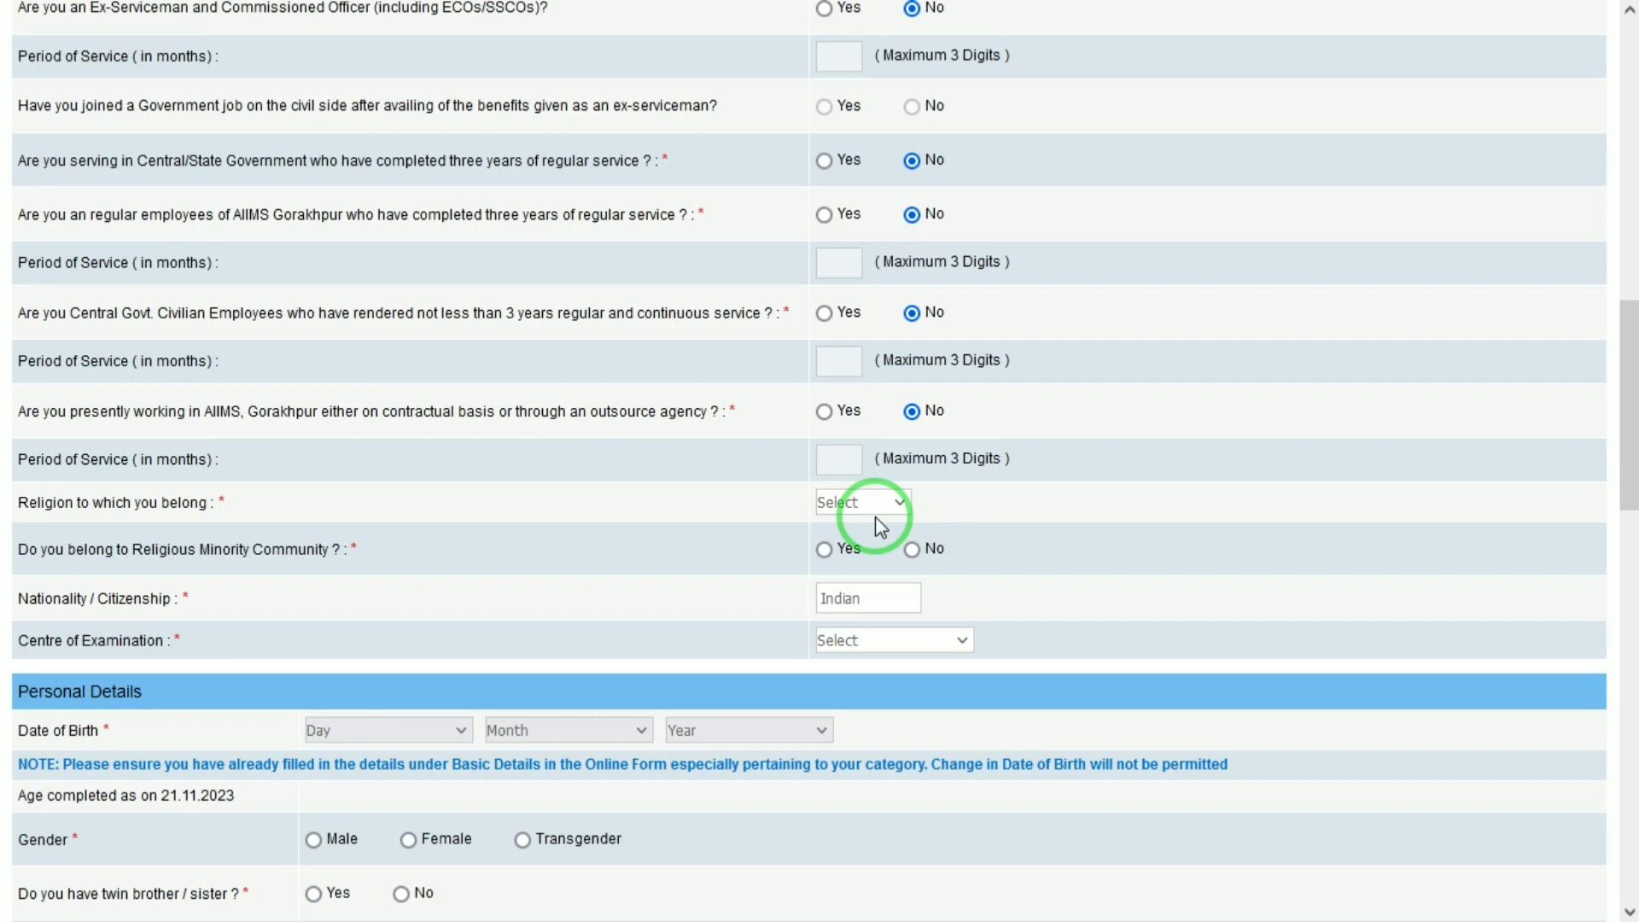
Set religion to Hindu and answer No to Religious Minority Community.
click(848, 499)
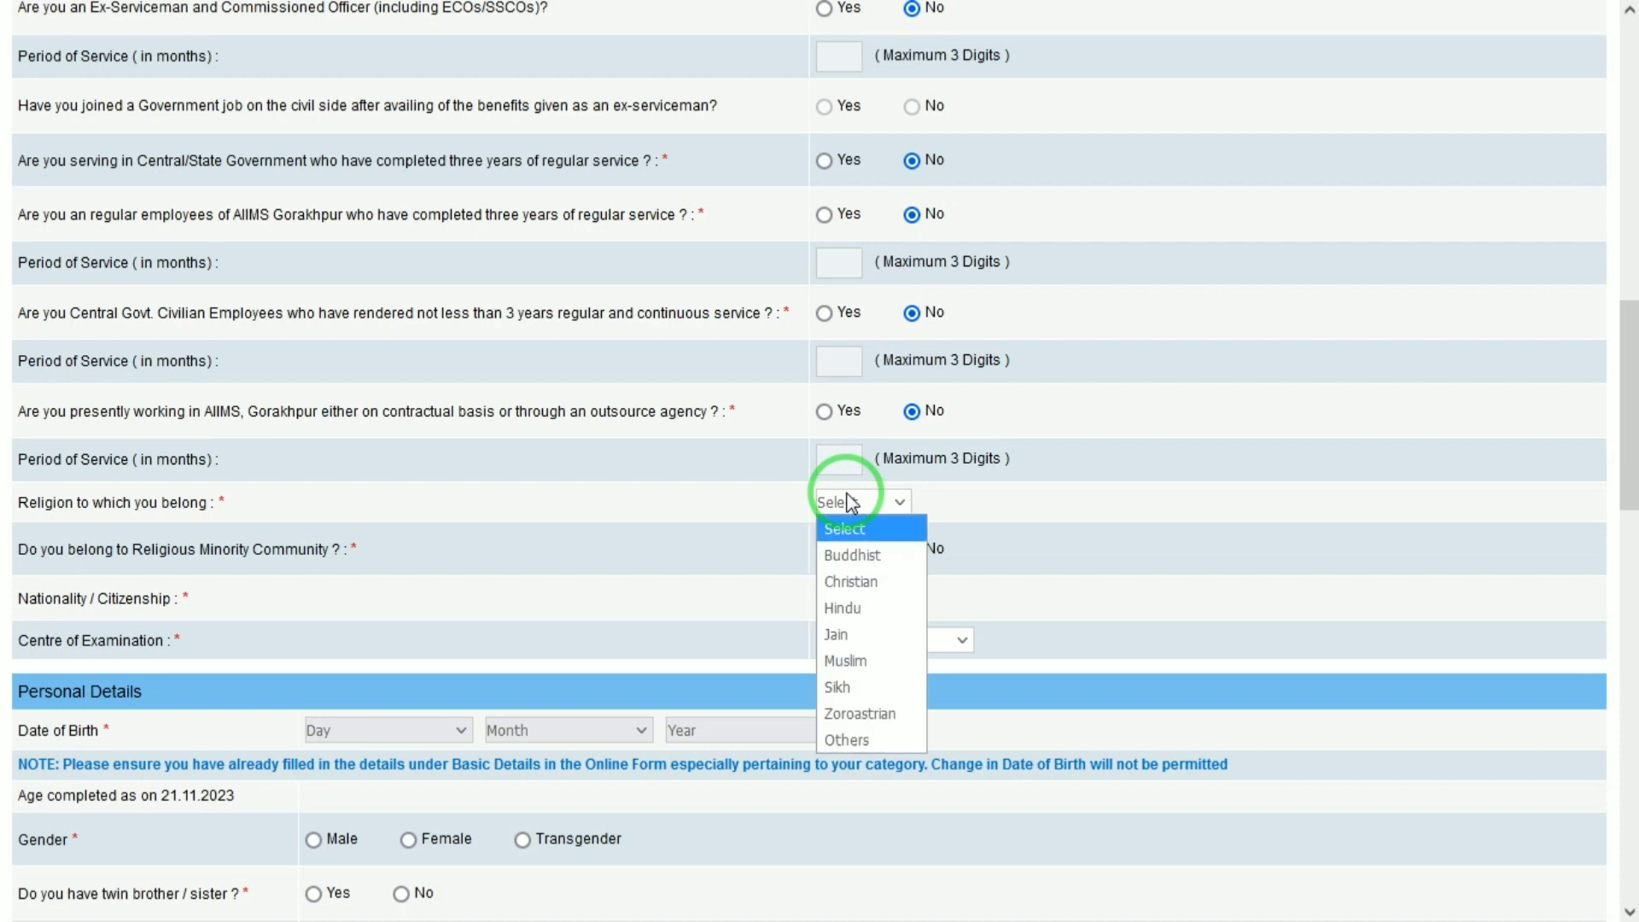
key(h)
key(Return)
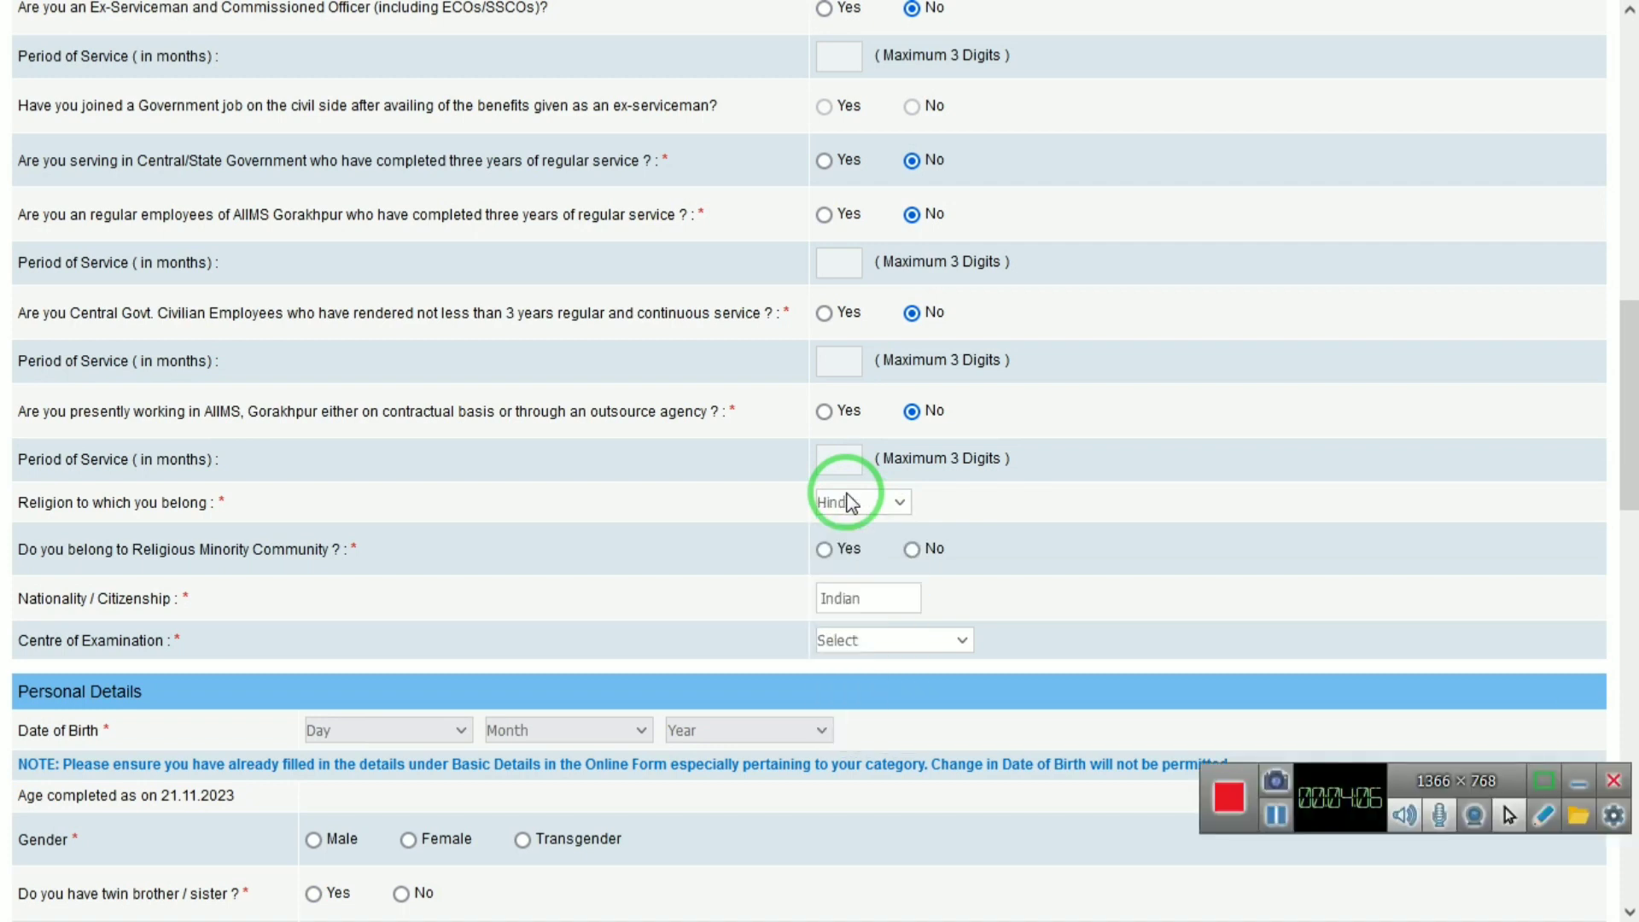
click(1581, 781)
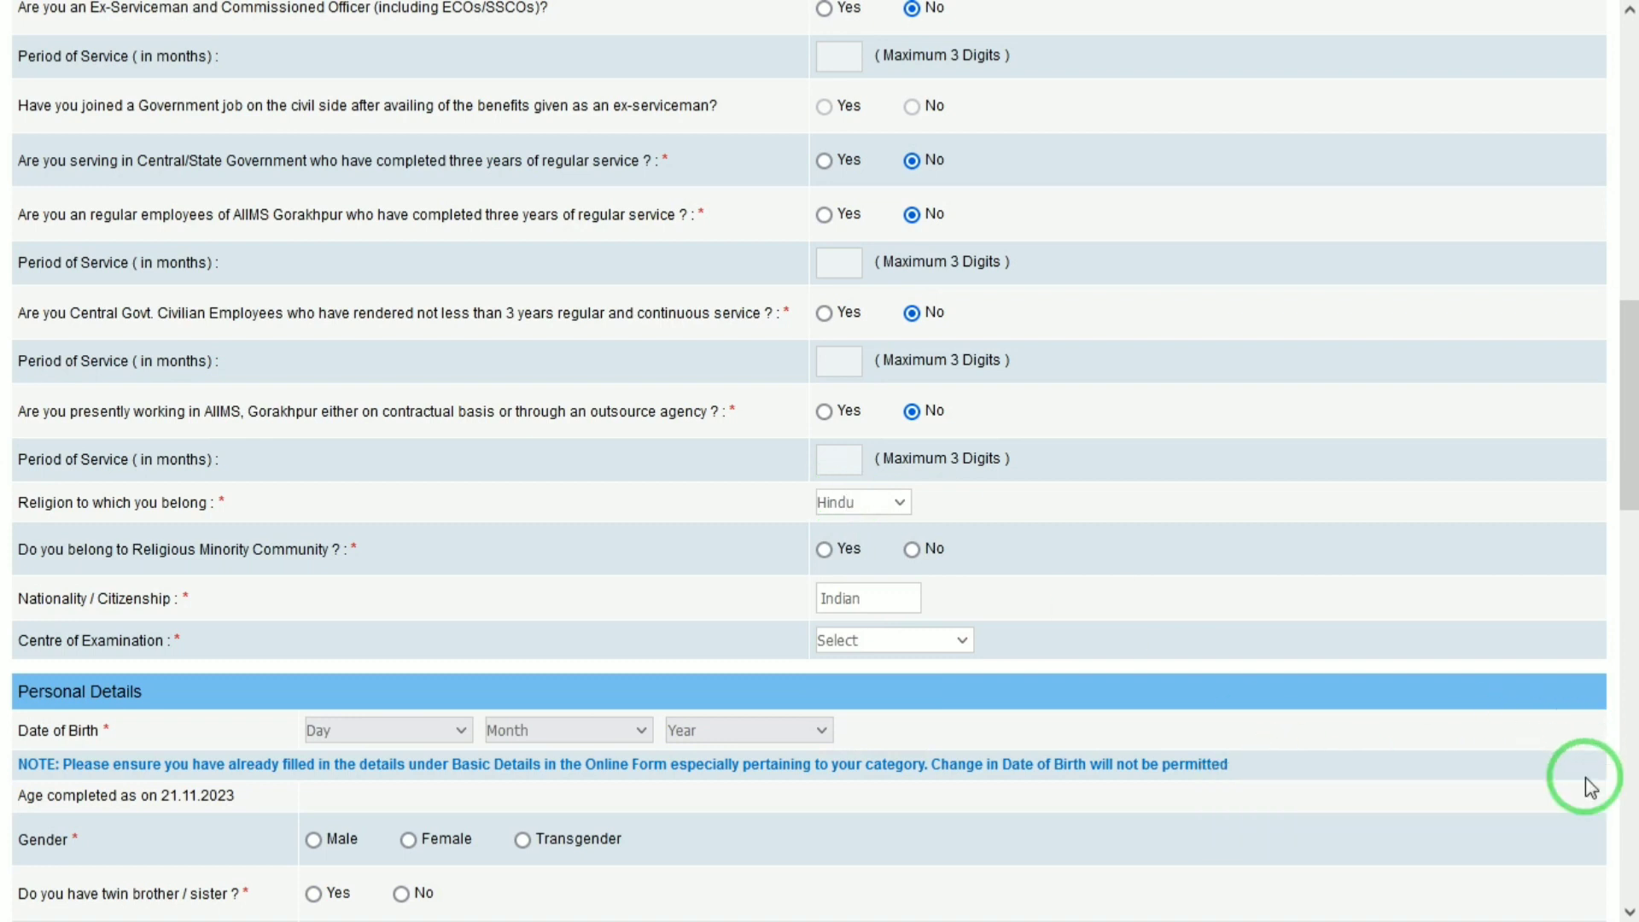
click(913, 552)
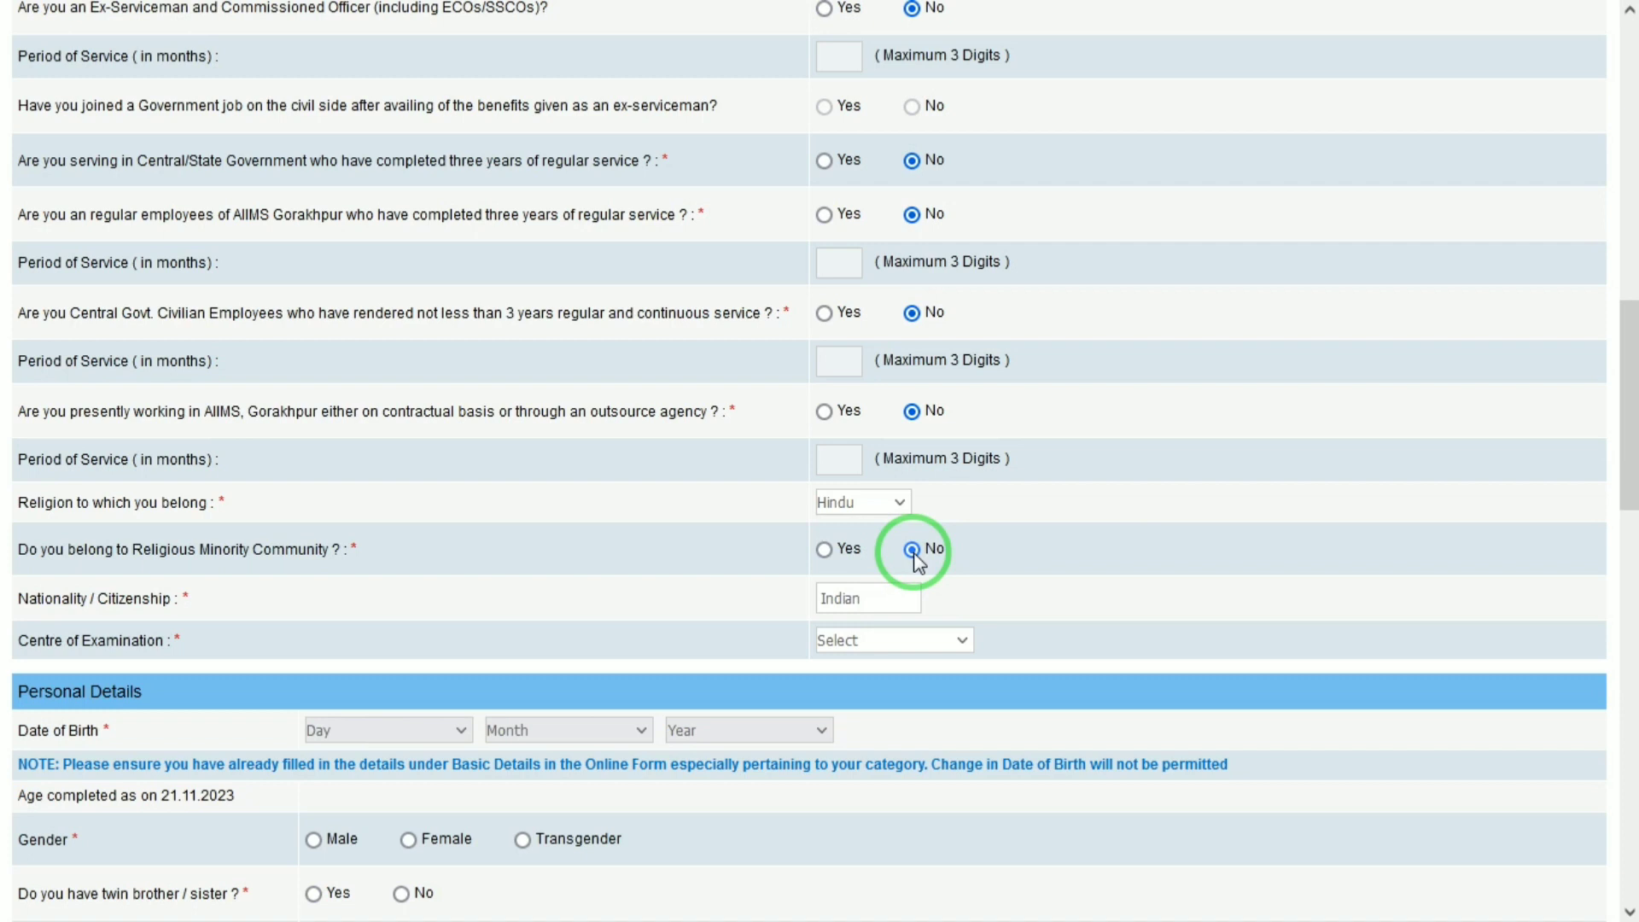
Choose New Delhi/Delhi NCR as the examination centre.
click(848, 641)
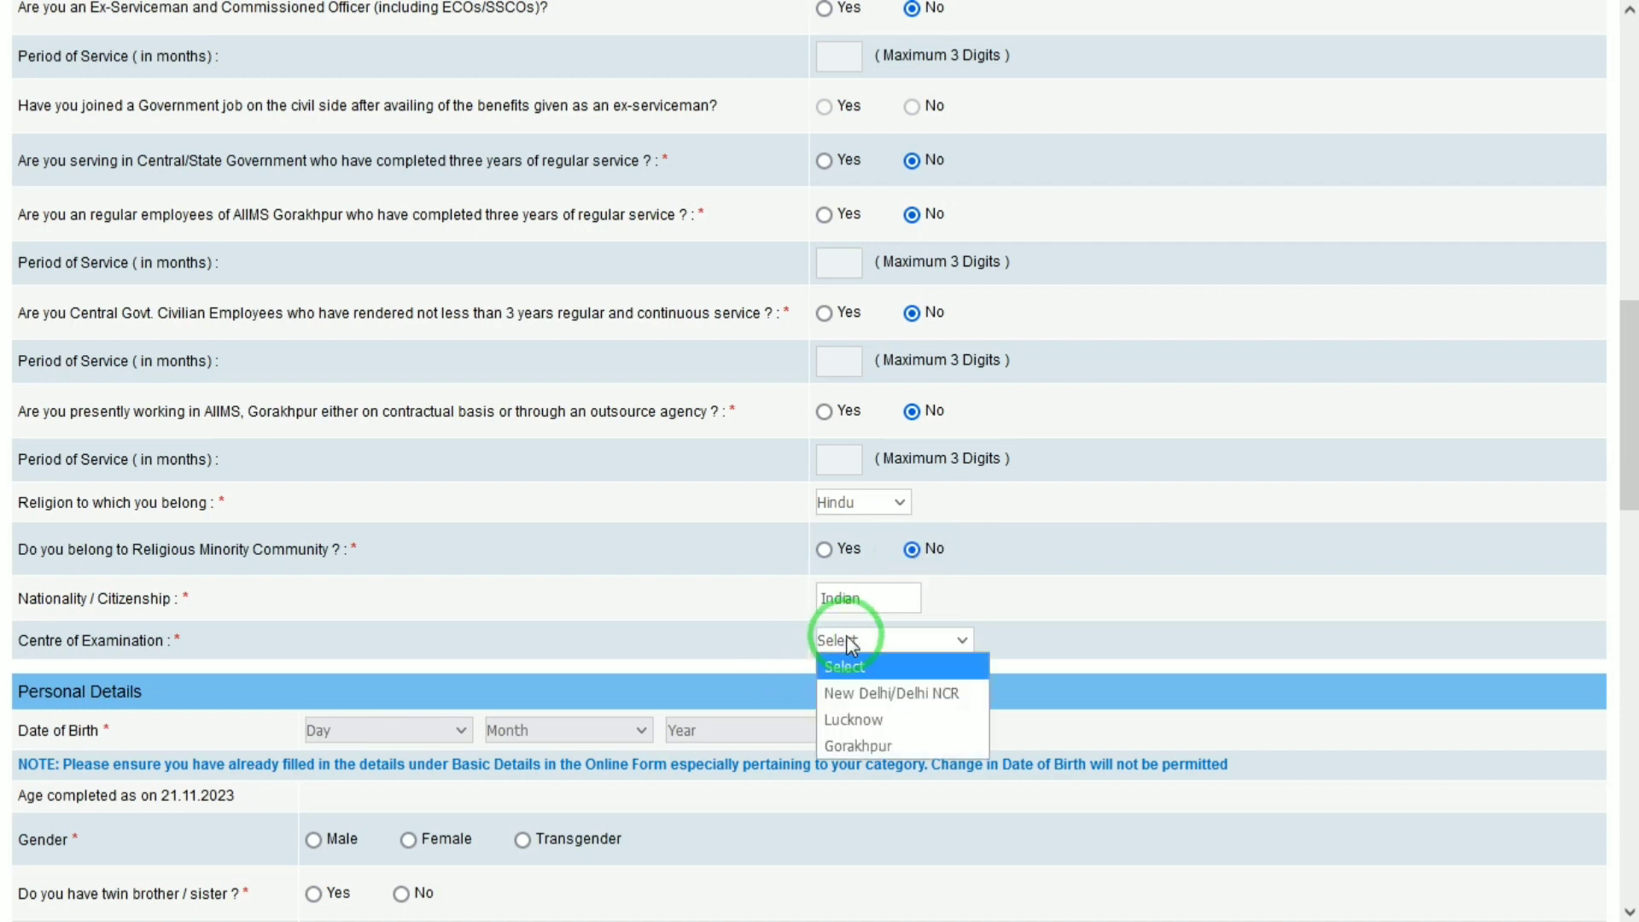
key(Down)
key(Return)
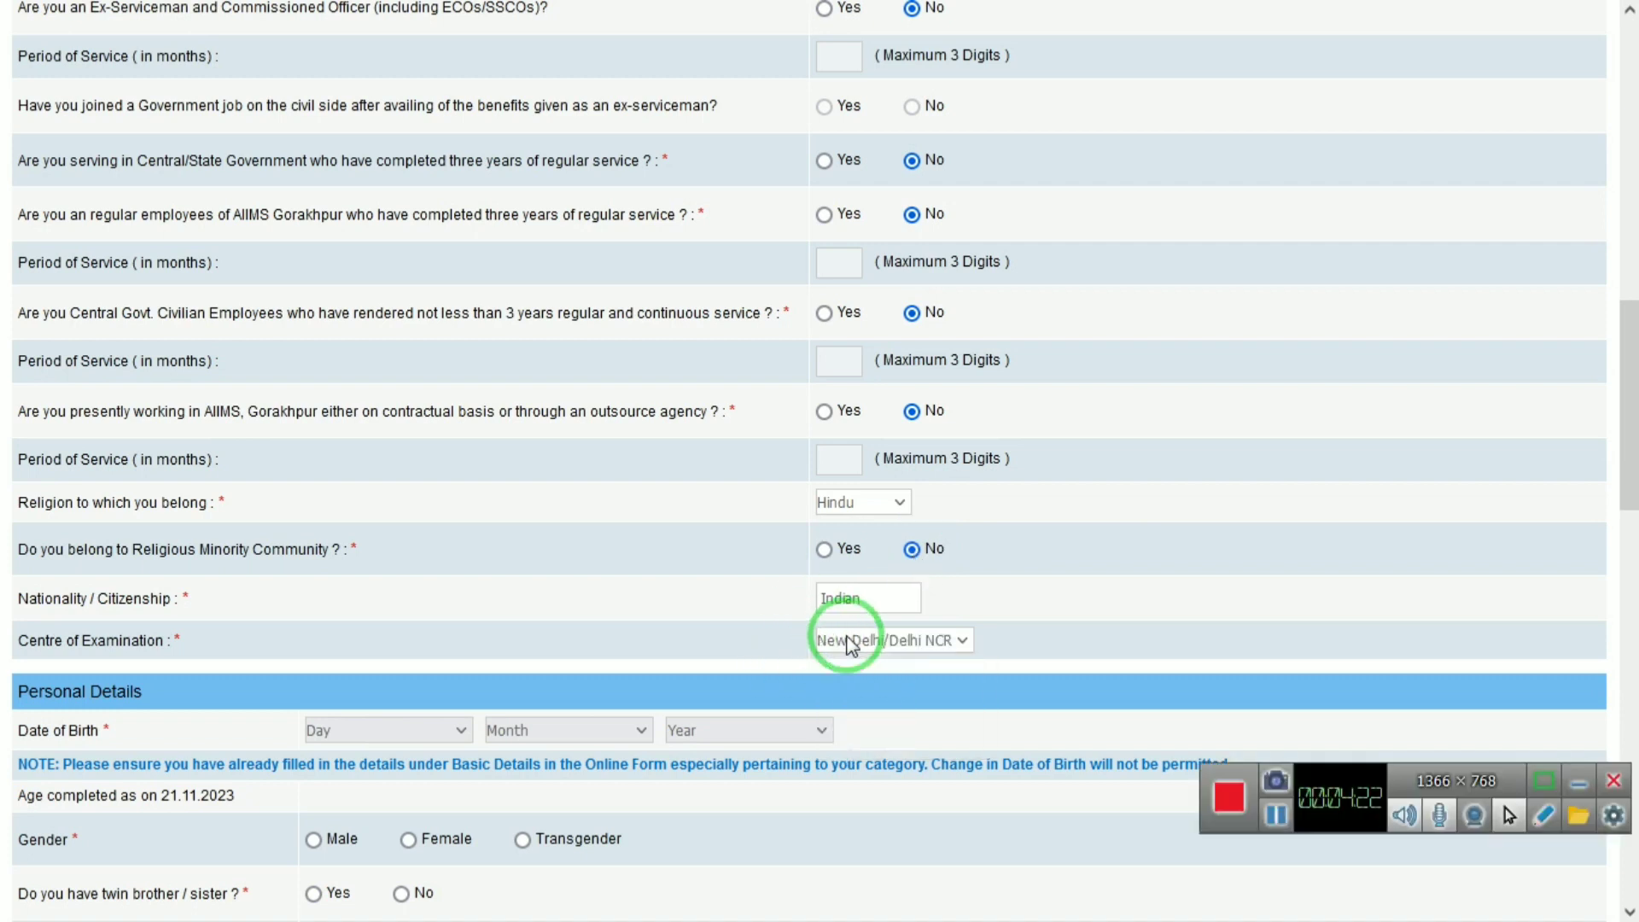
click(1579, 782)
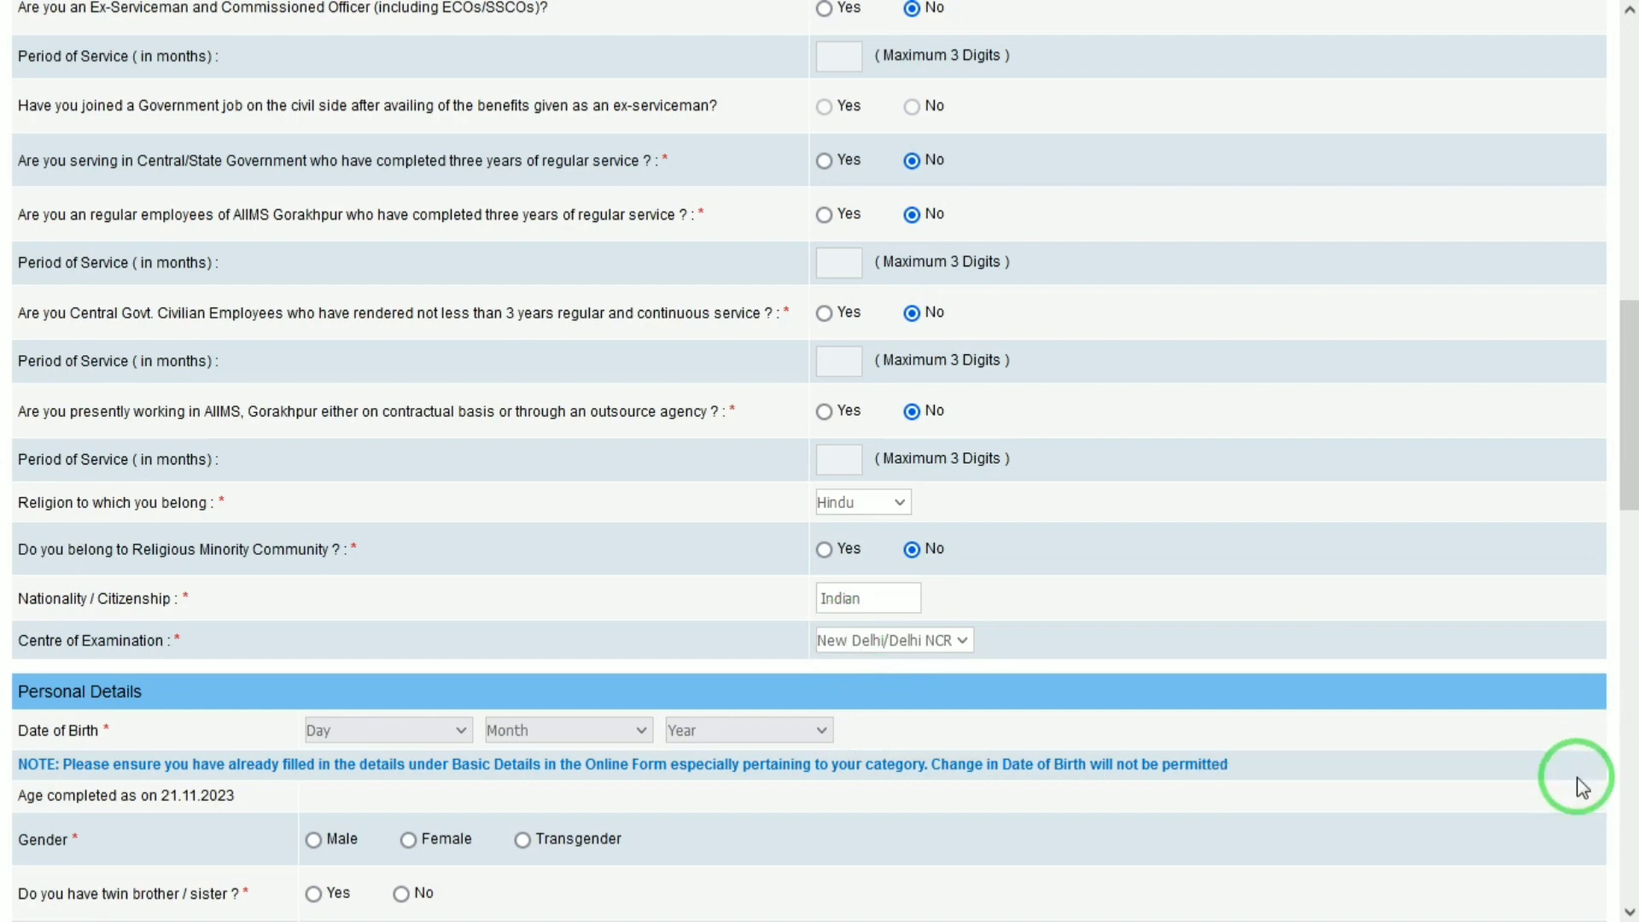
scroll(1618, 427, down, 5)
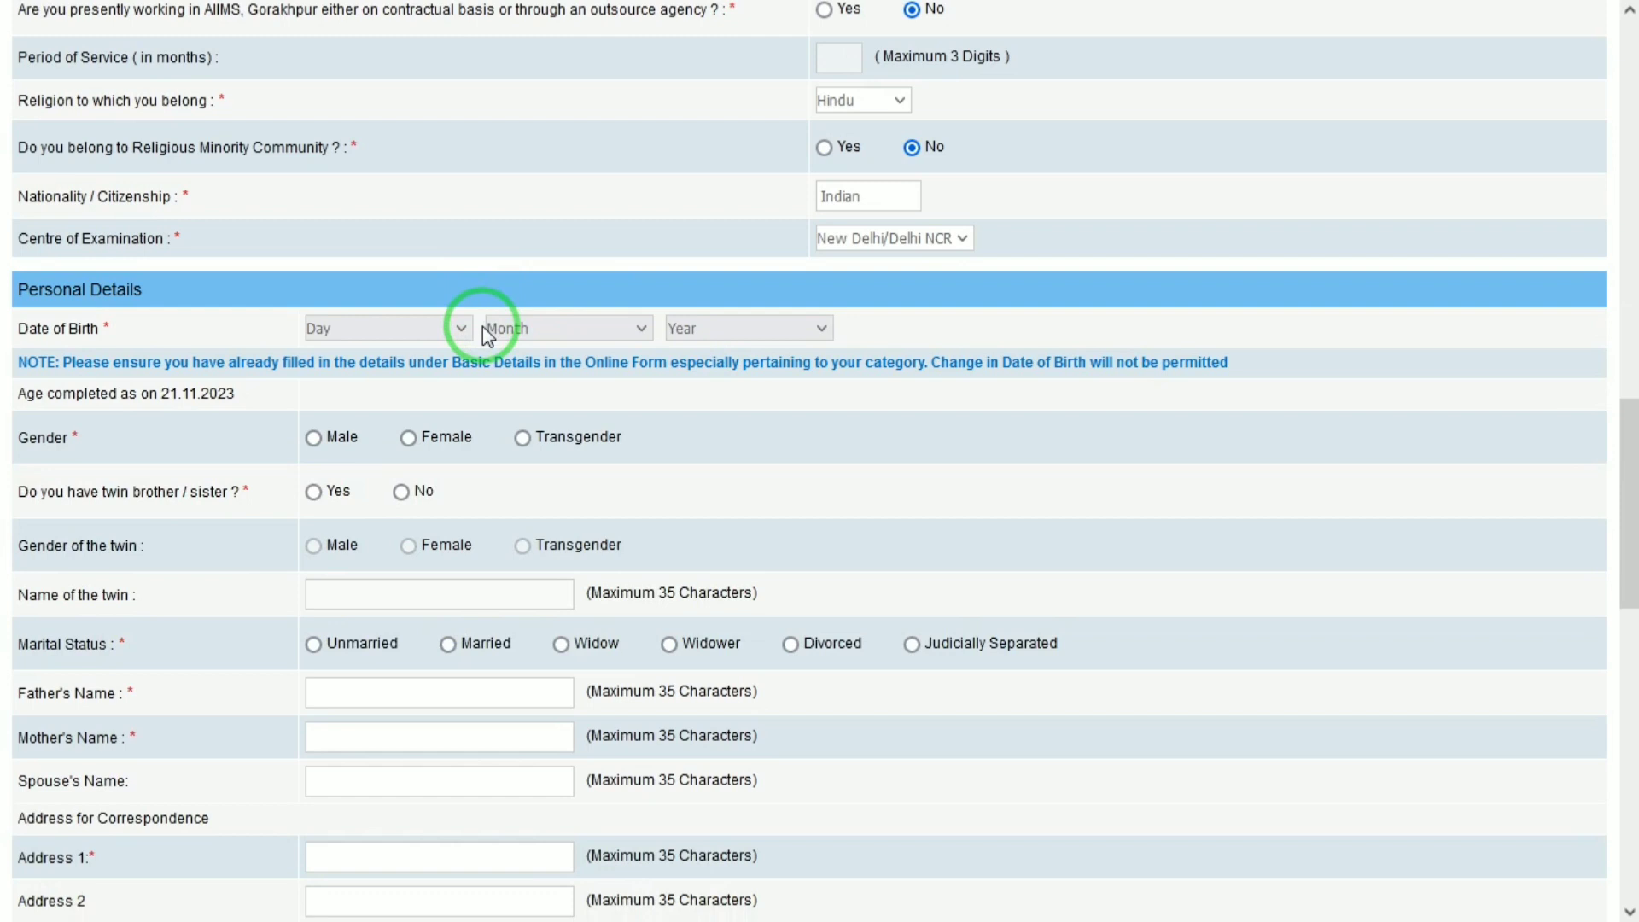
click(452, 333)
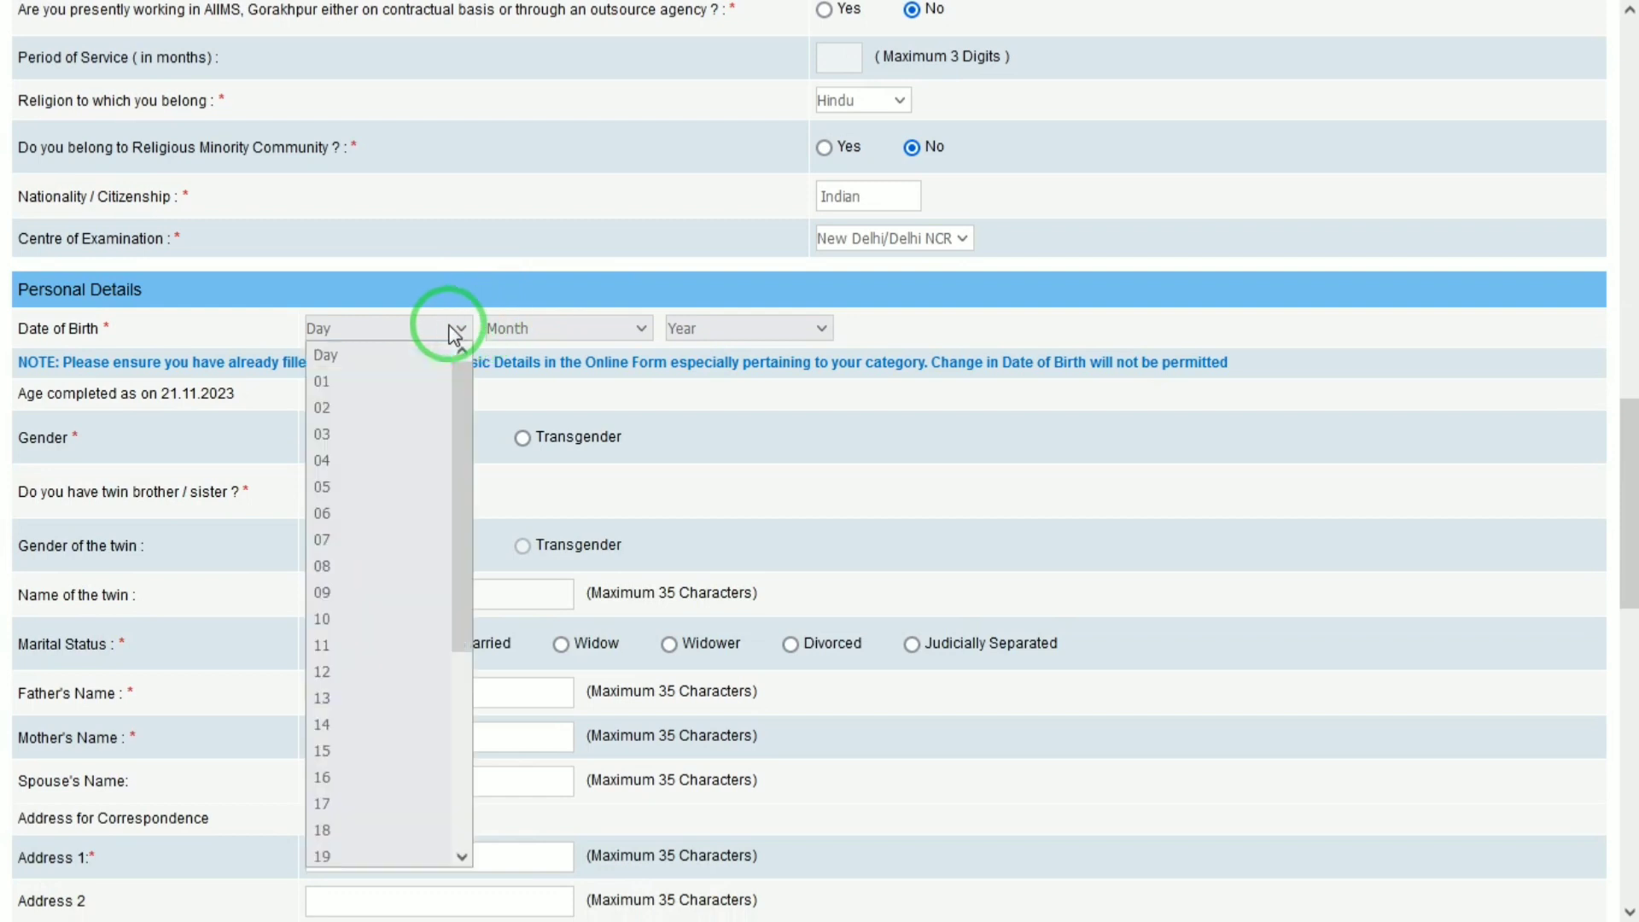
key(Down)
key(Return)
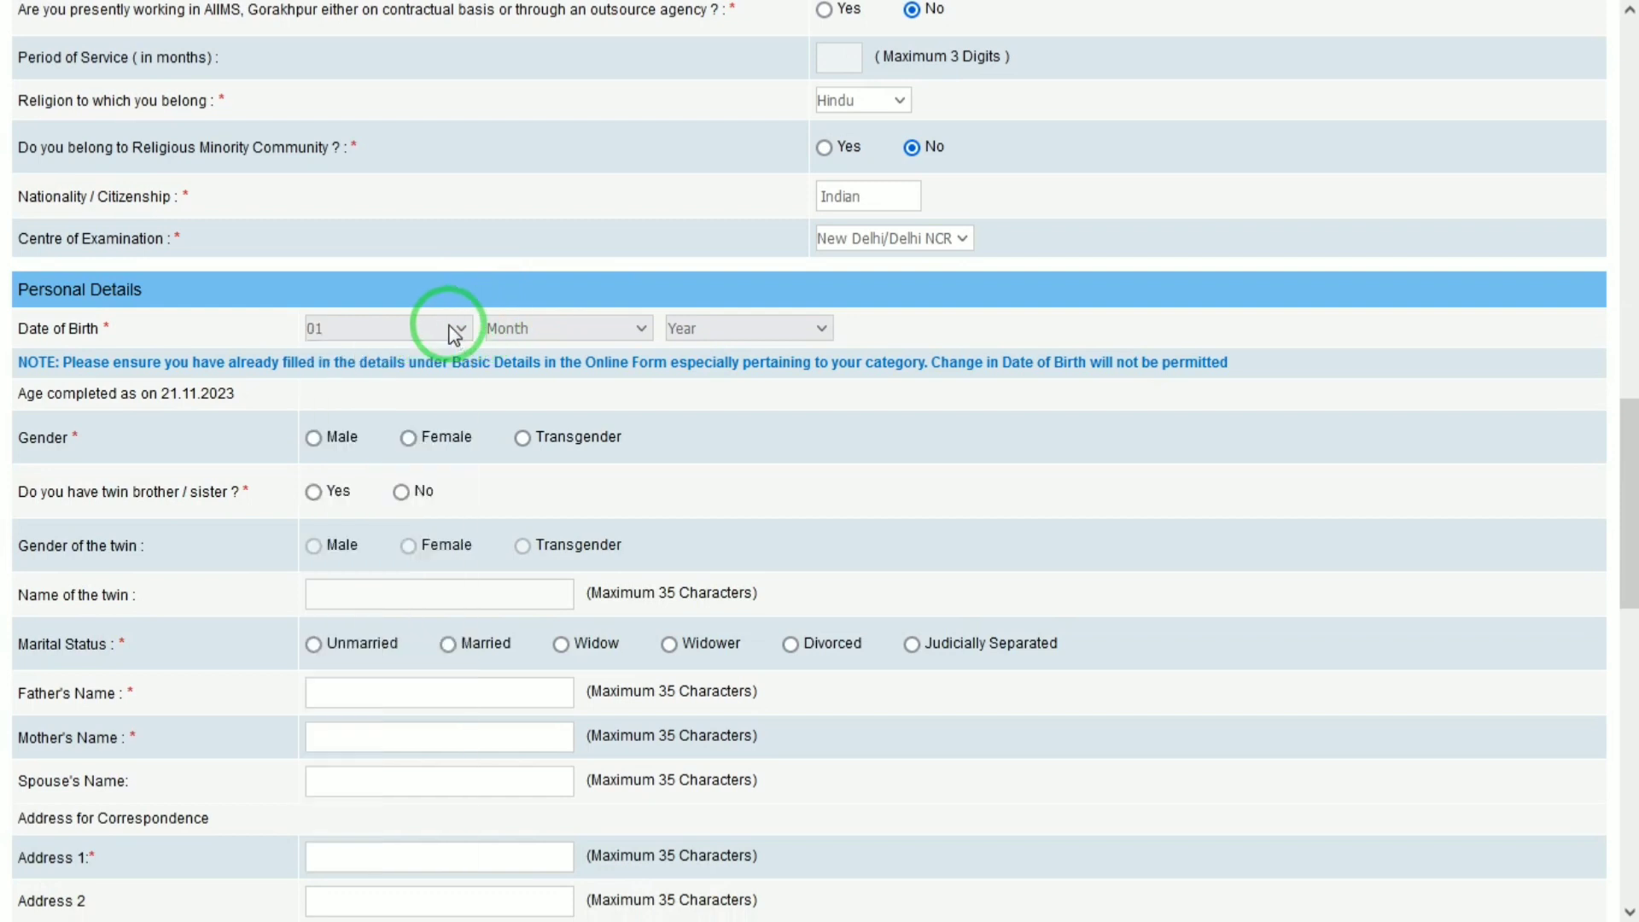
key(Tab)
key(Down)
key(Tab)
text(2002)
key(Down)
click(314, 437)
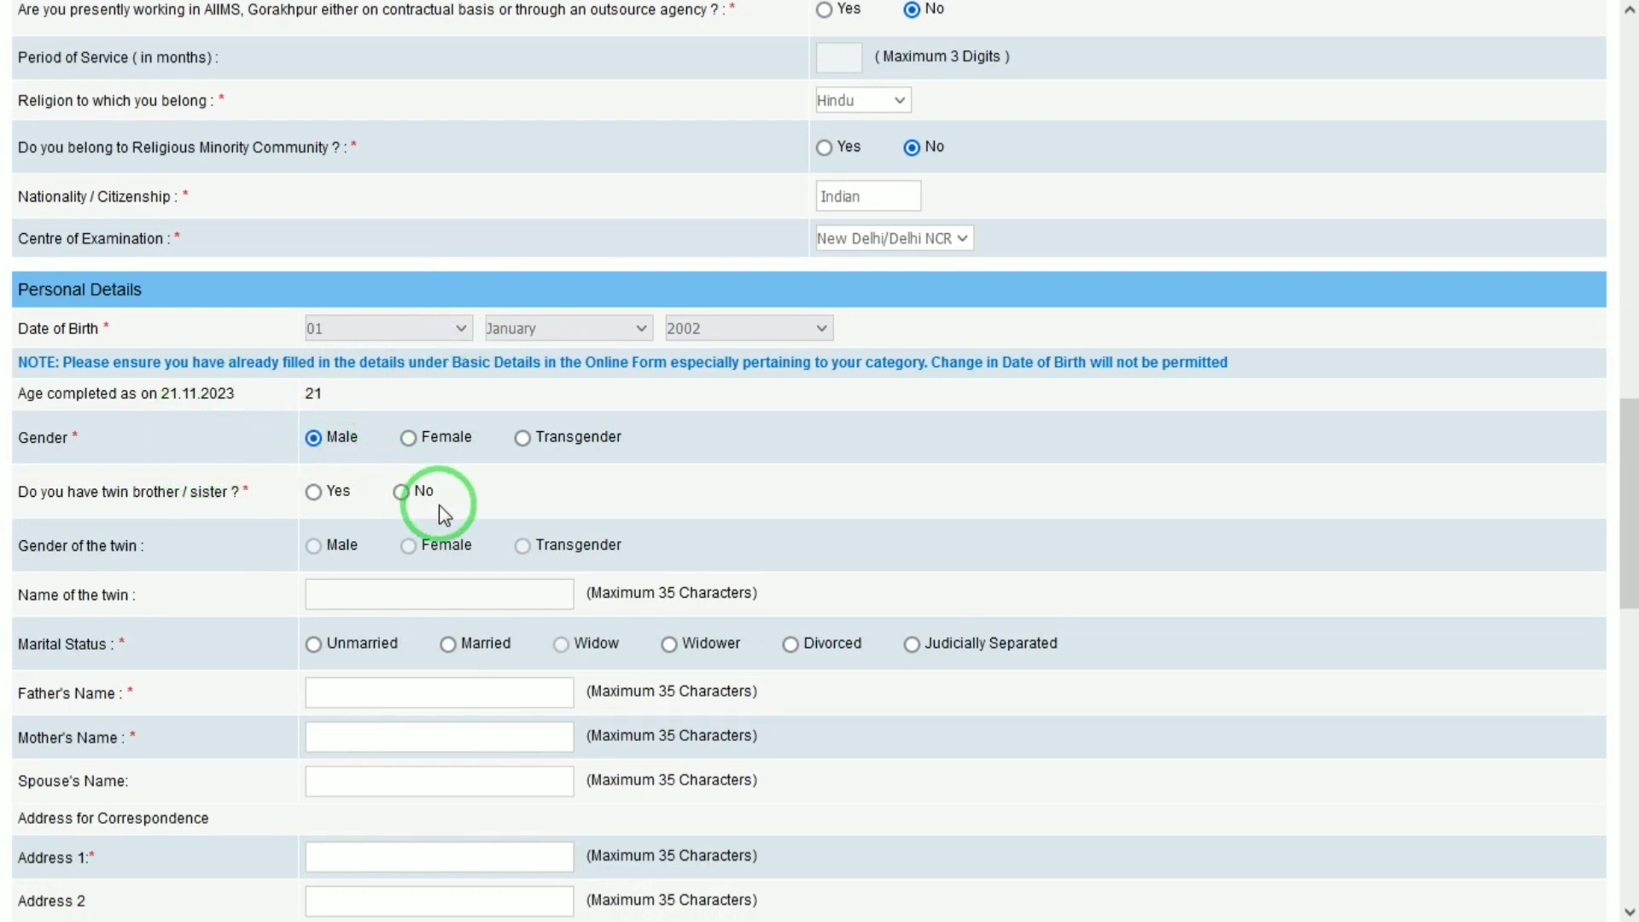
click(401, 492)
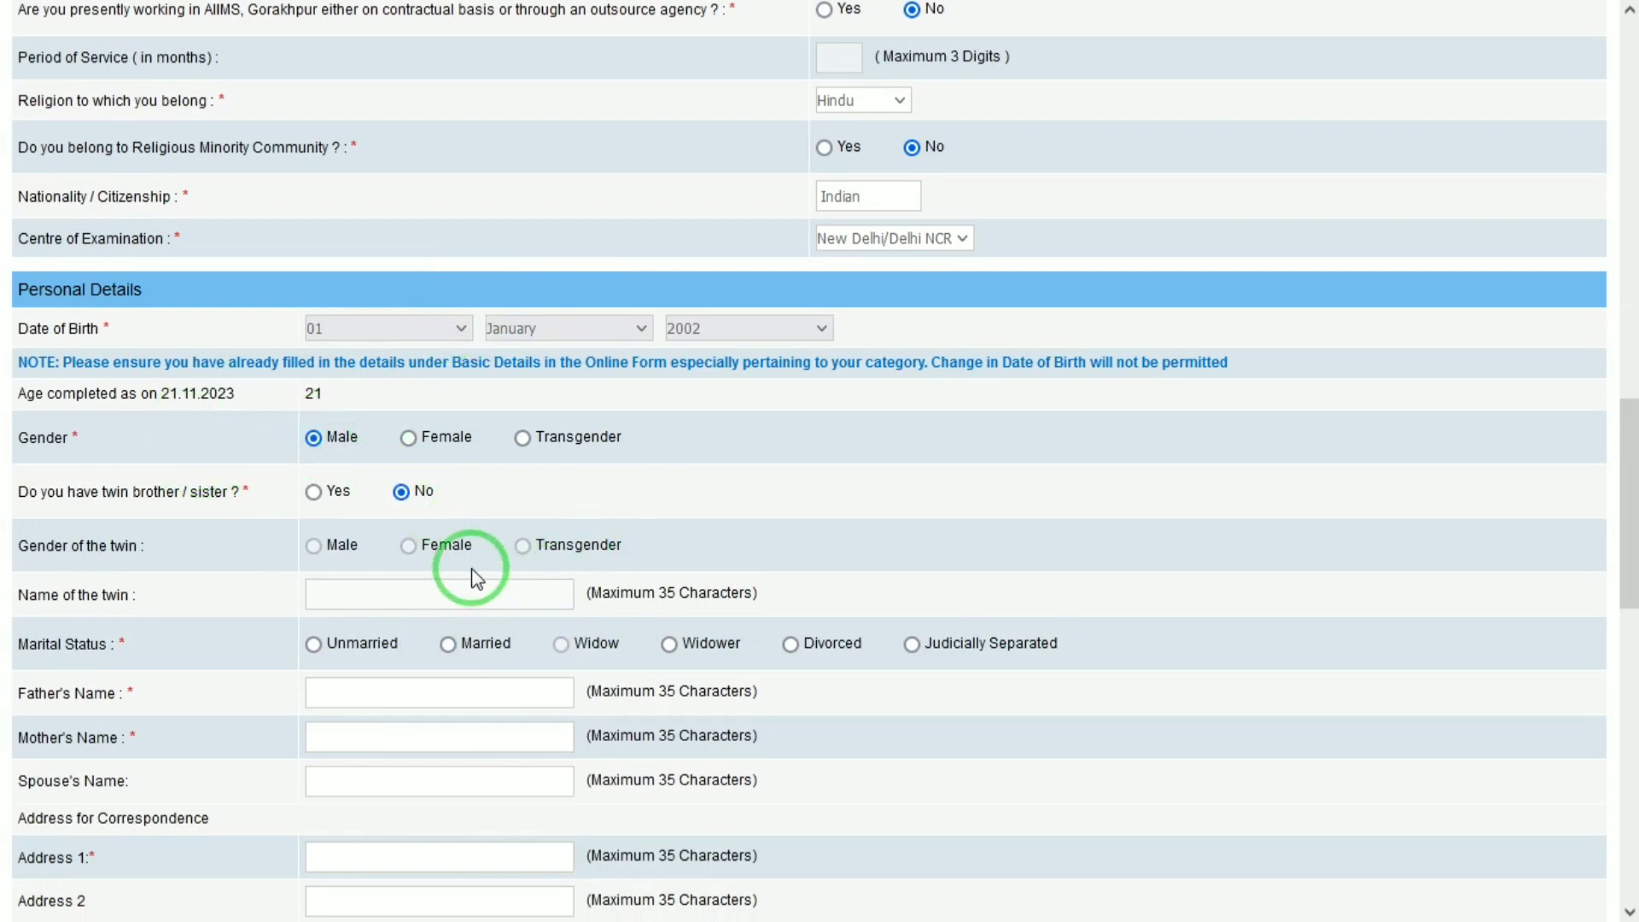
click(315, 647)
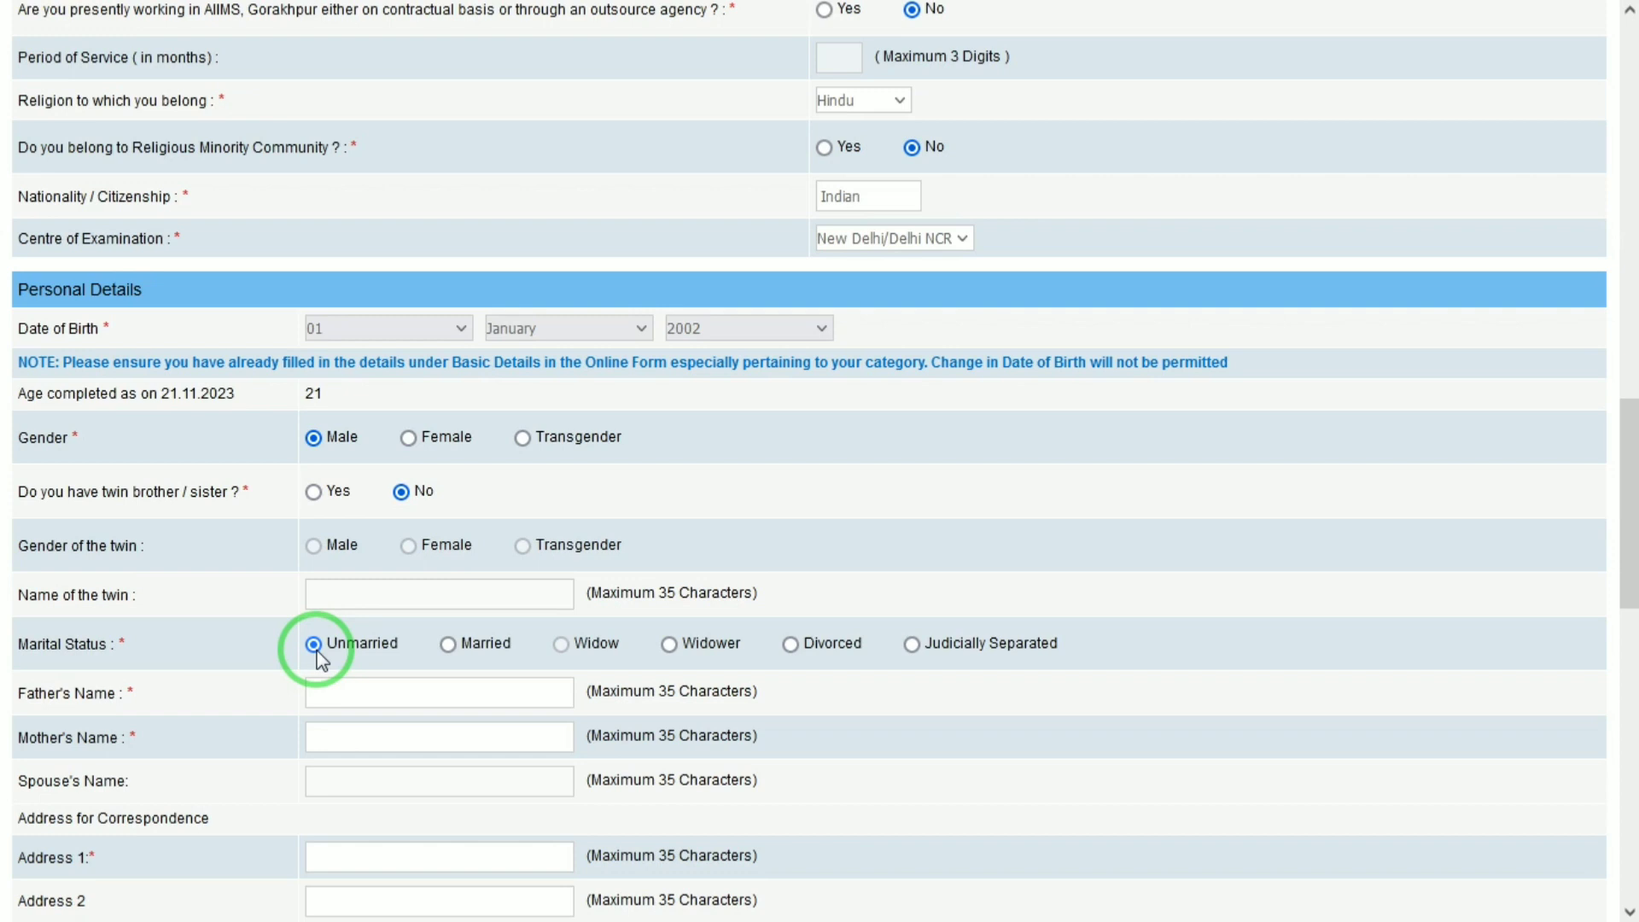
Enter the father's and mother's names.
click(366, 685)
text(ram)
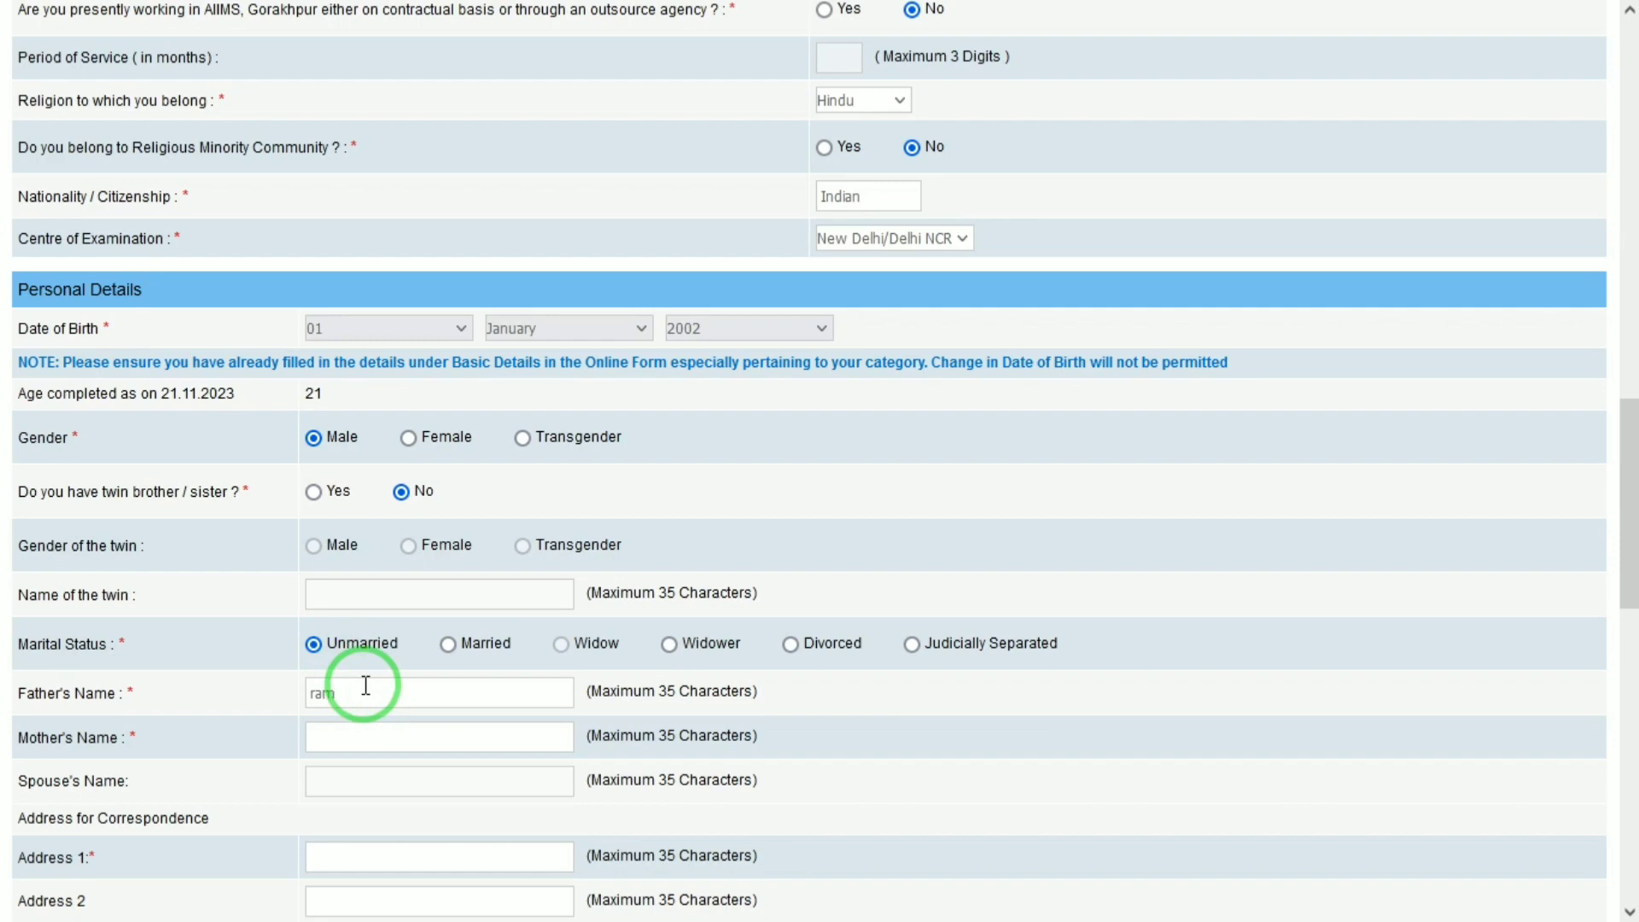
key(Tab)
text(kush)
key(Tab)
Enter the three correspondence address lines and the district.
drag(1626, 449, 1631, 615)
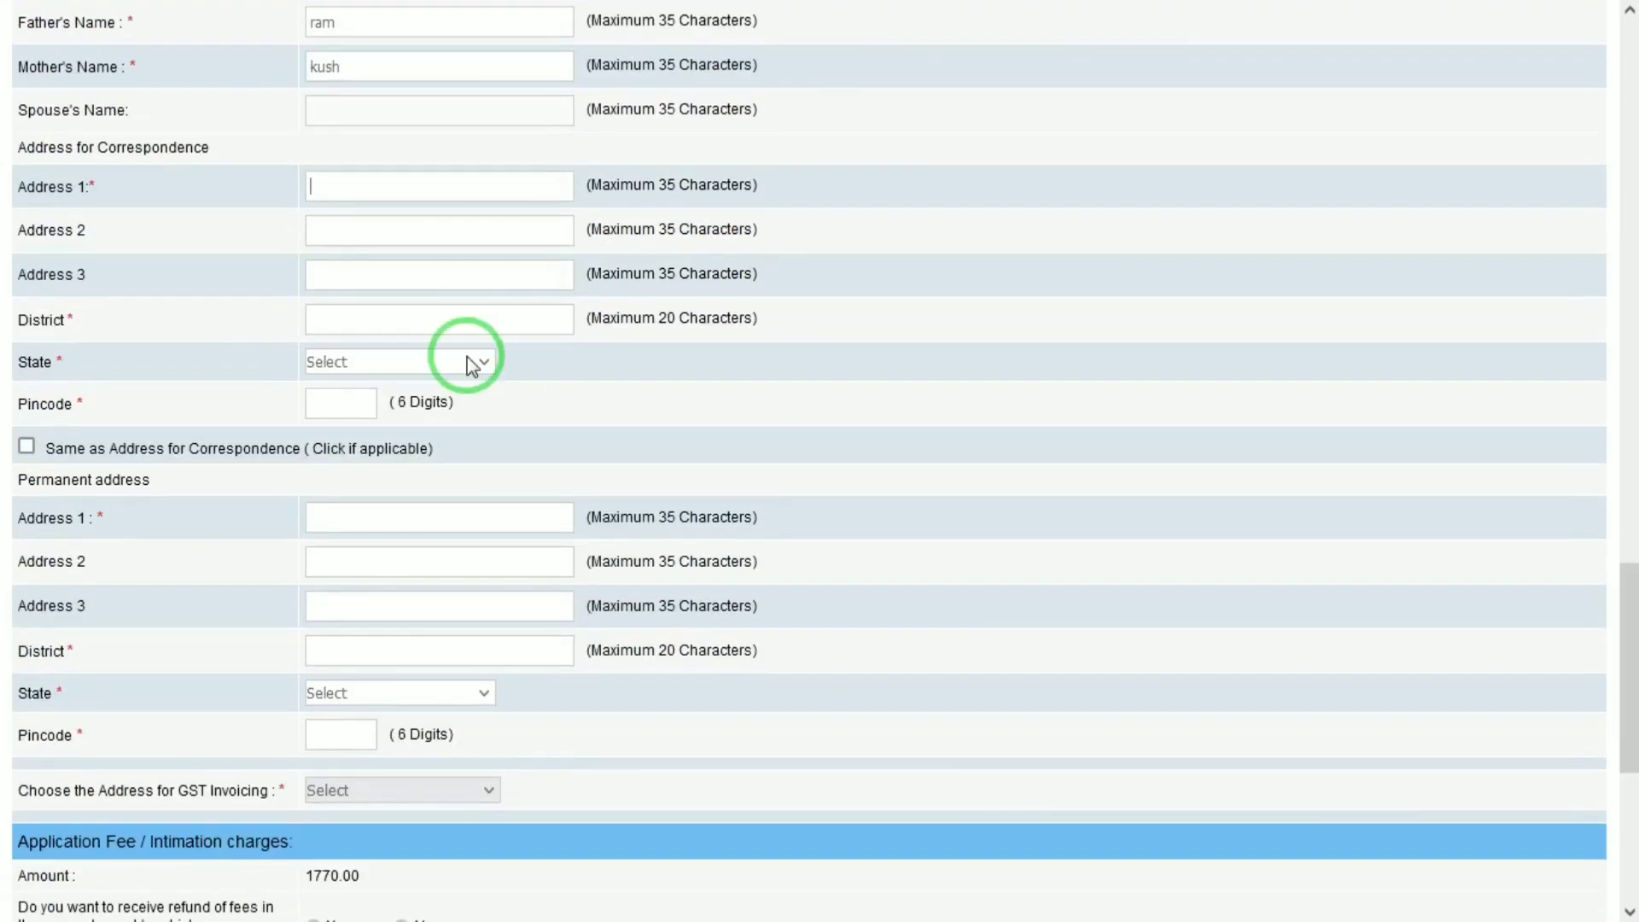
key(Tab)
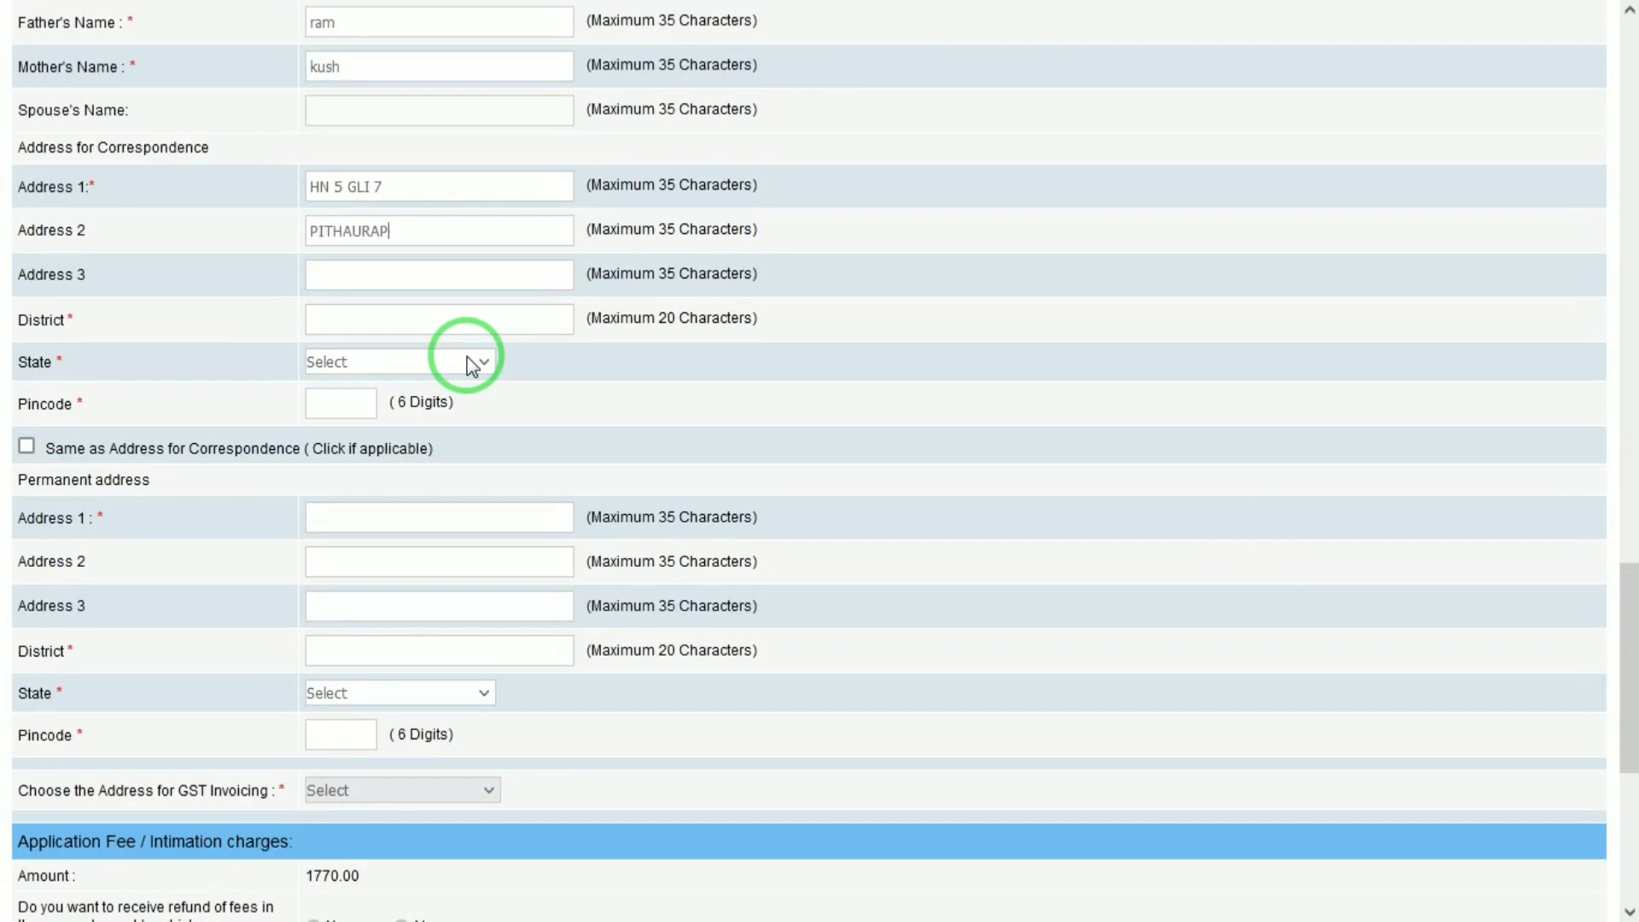
key(Tab)
text(OPHJJHB)
key(Tab)
text(MATHURA)
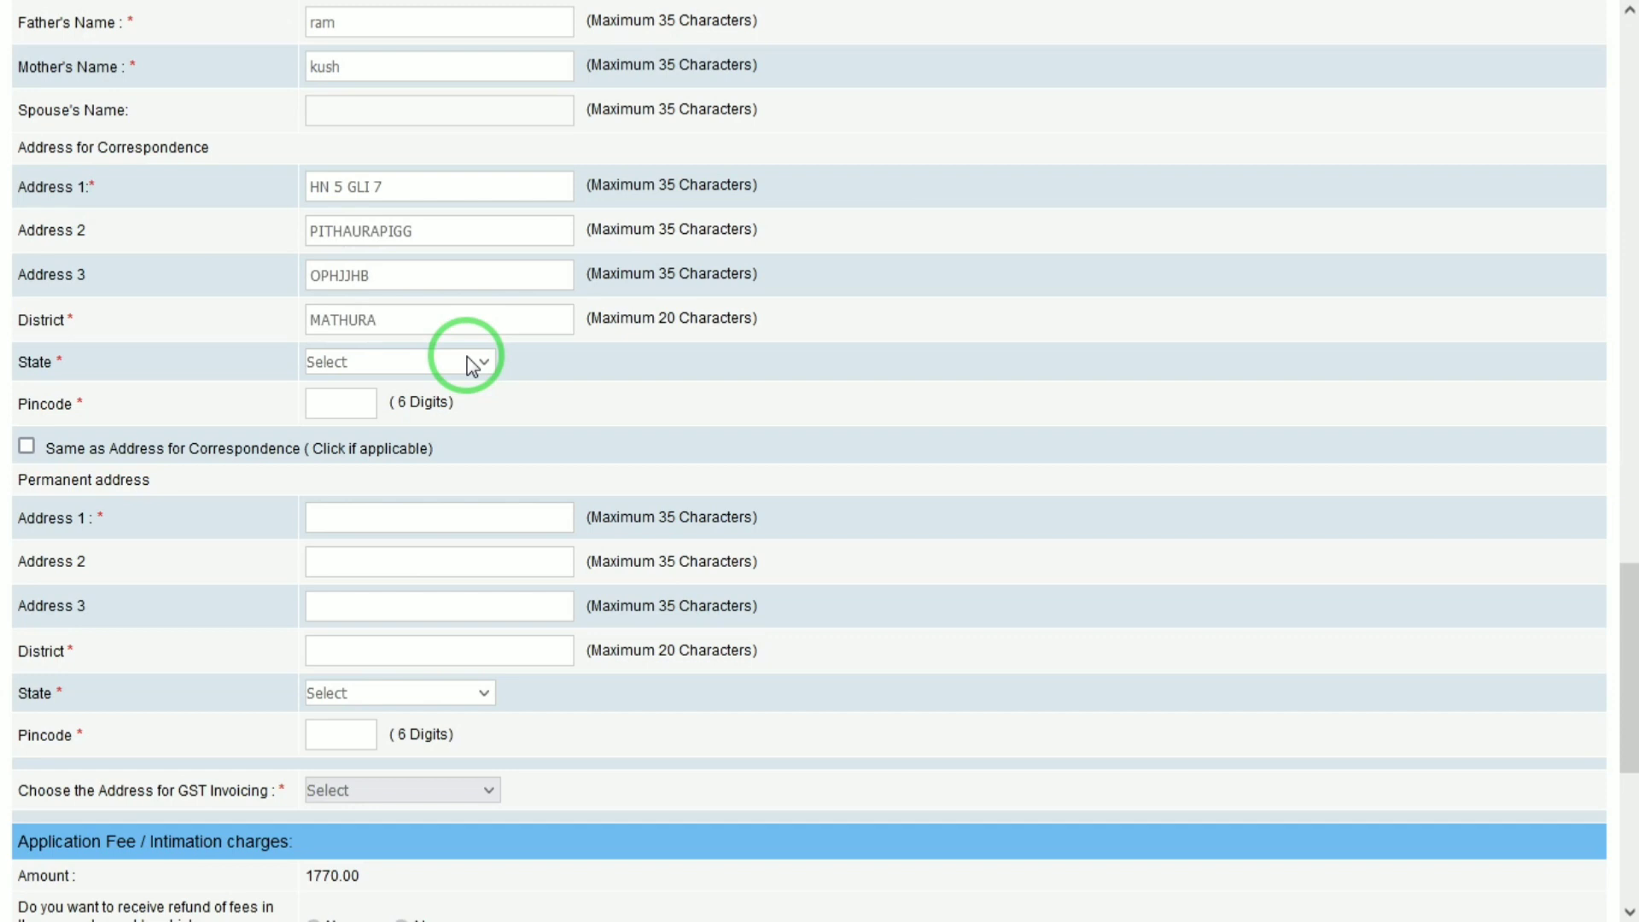
Choose Uttar Pradesh as state, enter the pincode, and tick 'Same as Address for Correspondence'.
key(Tab)
key(u)
key(Tab)
text(281205)
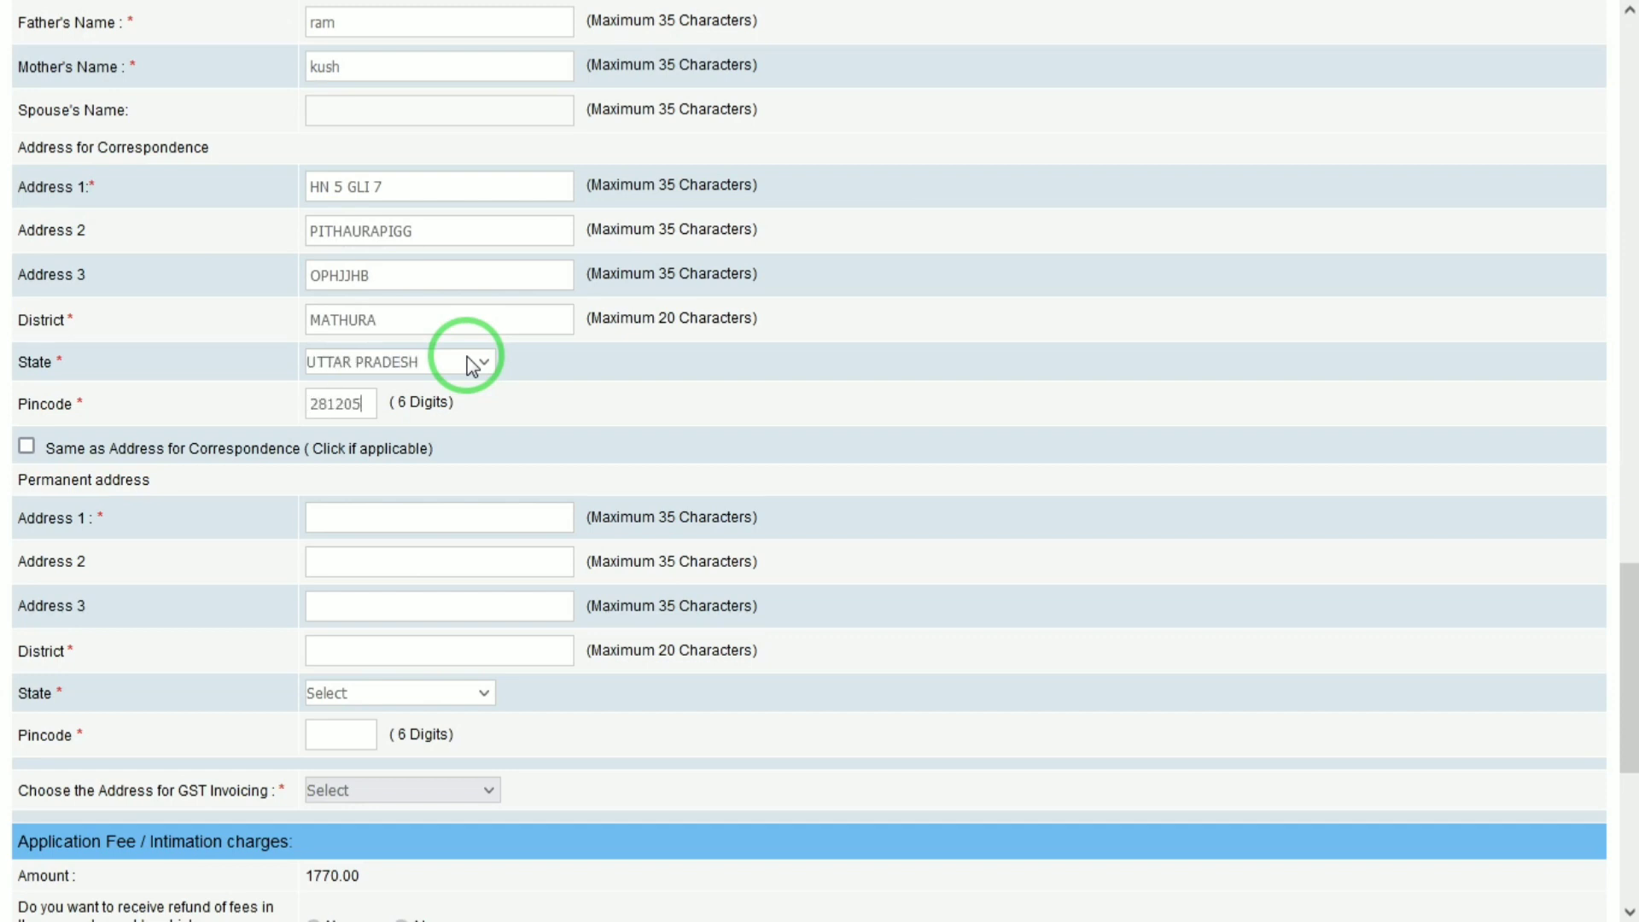
key(Tab)
key(space)
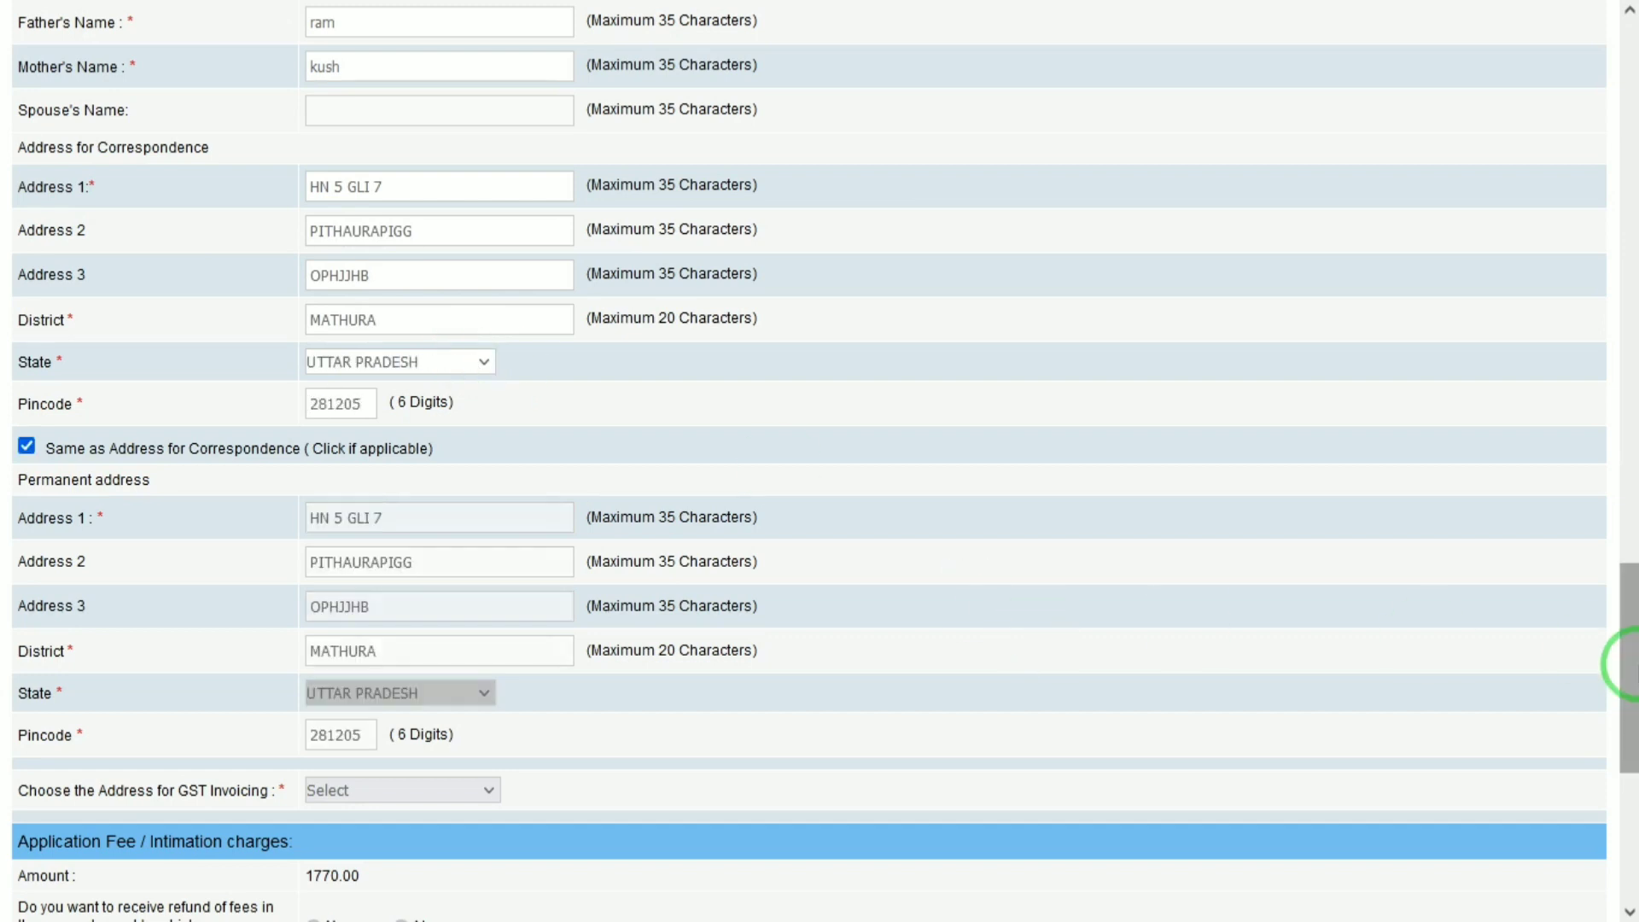
drag(1623, 680, 1622, 811)
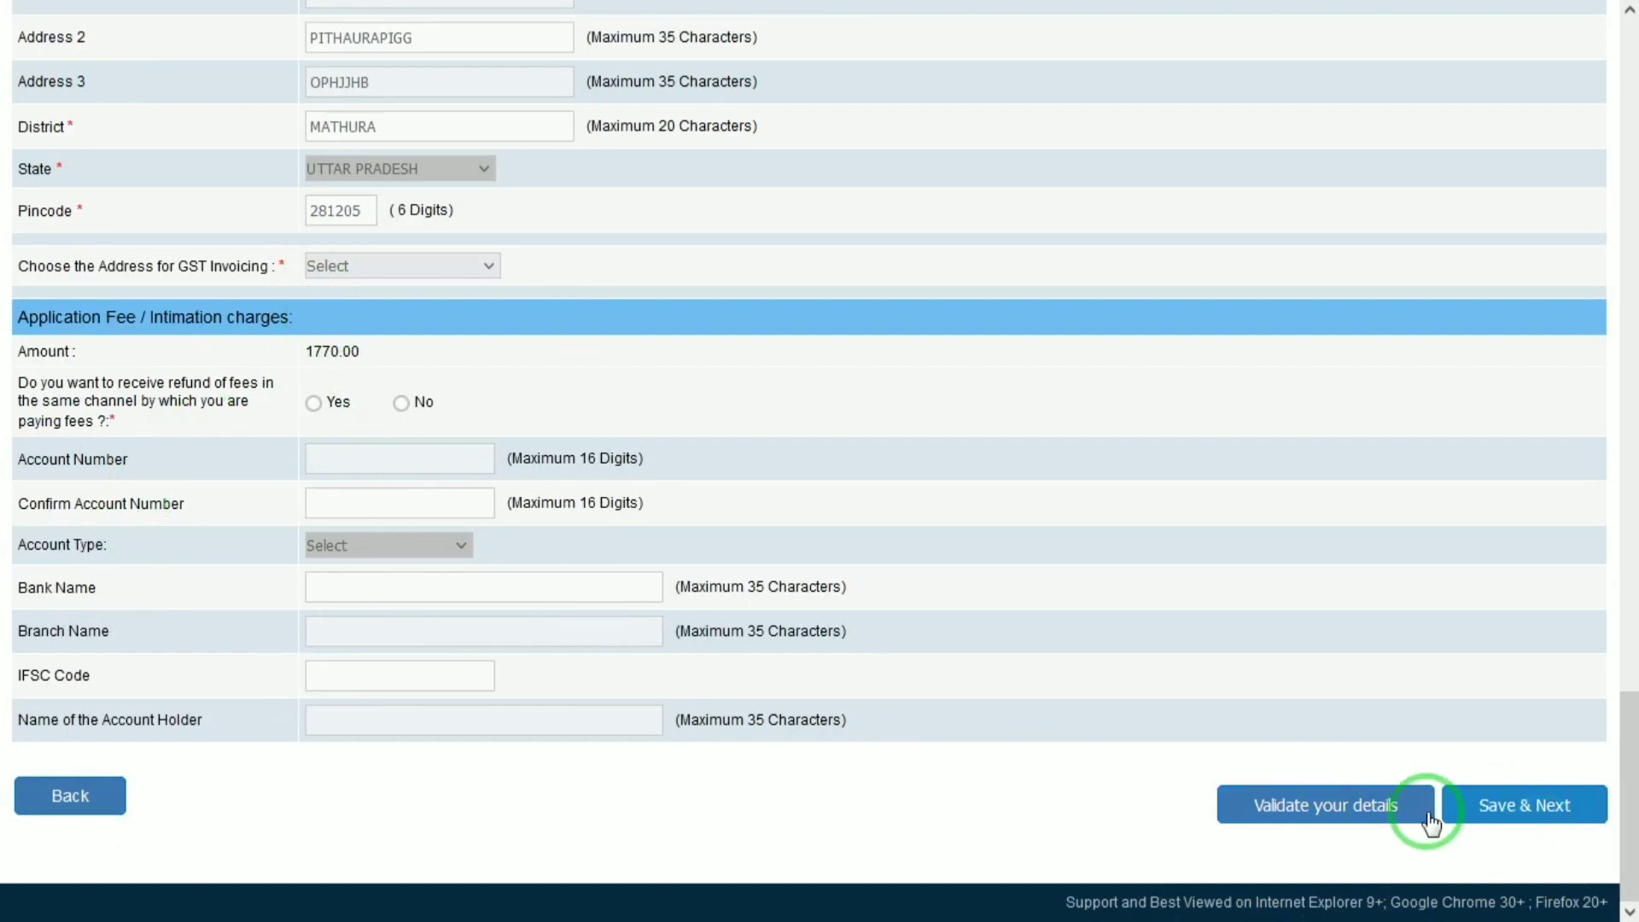
Use the Correspondence Address for GST invoicing and re-run Validate your details.
click(1274, 822)
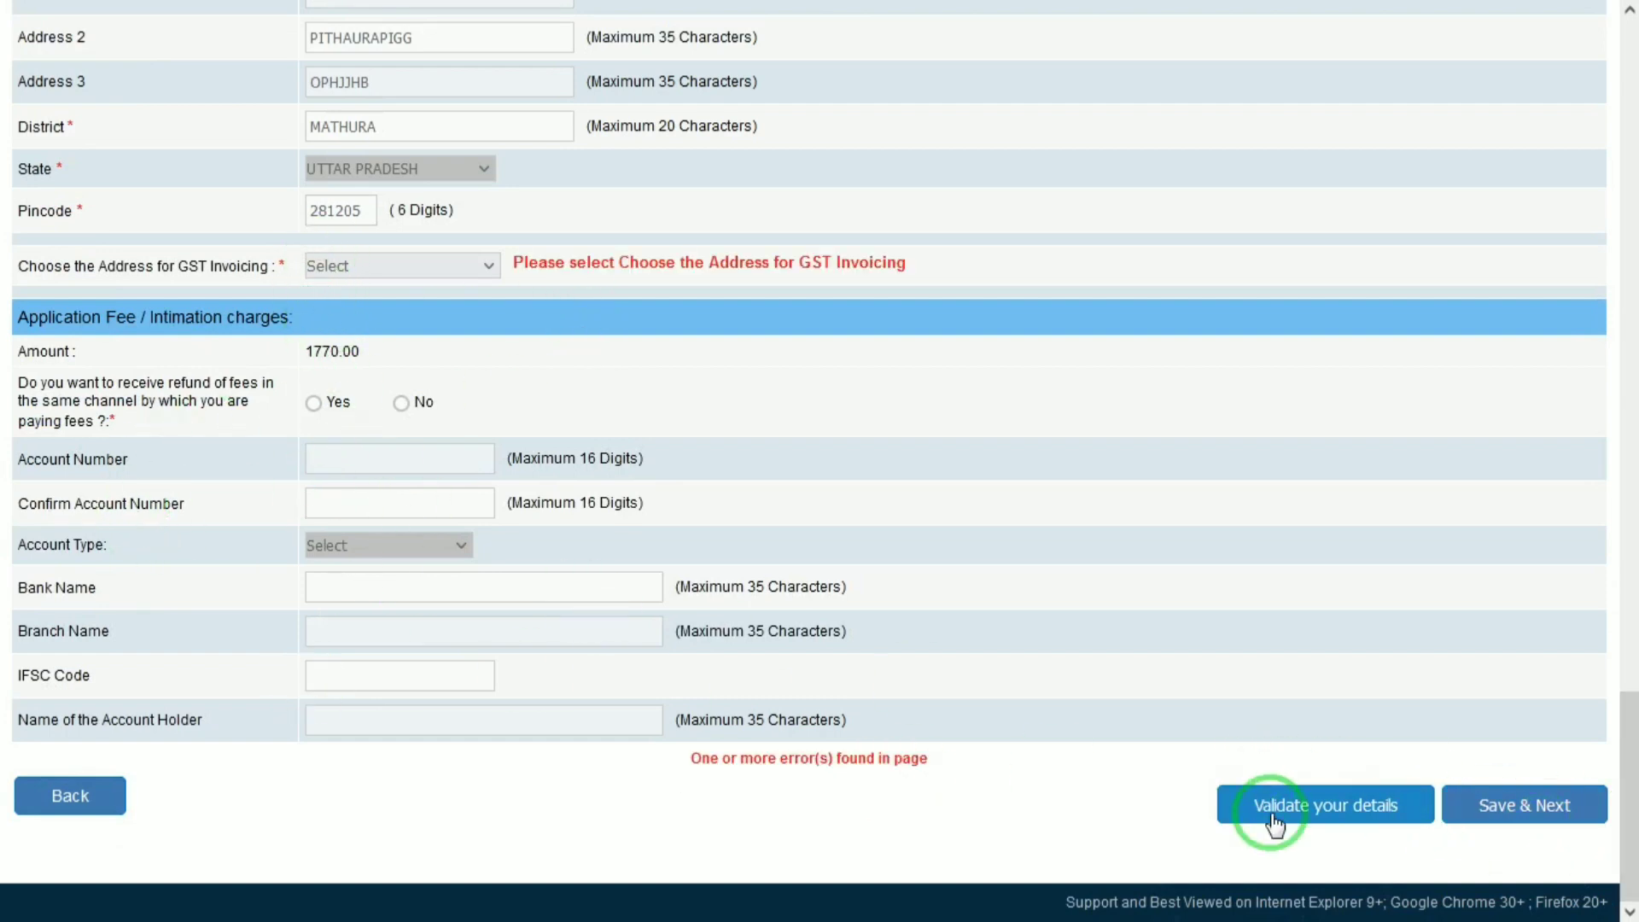
click(324, 266)
click(386, 323)
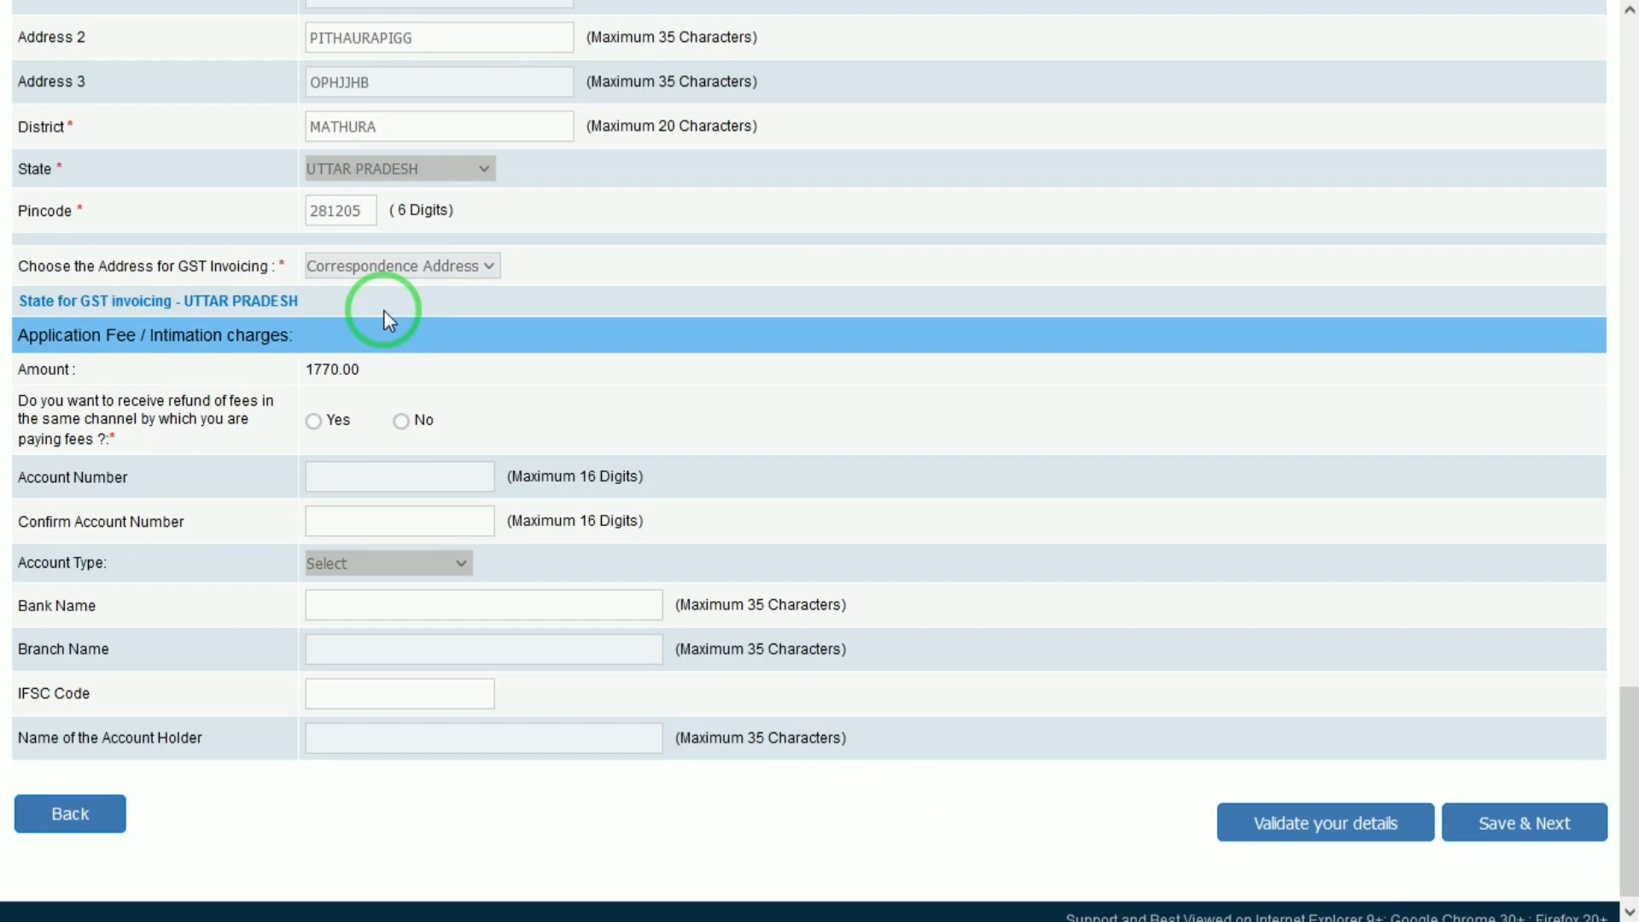
click(1264, 825)
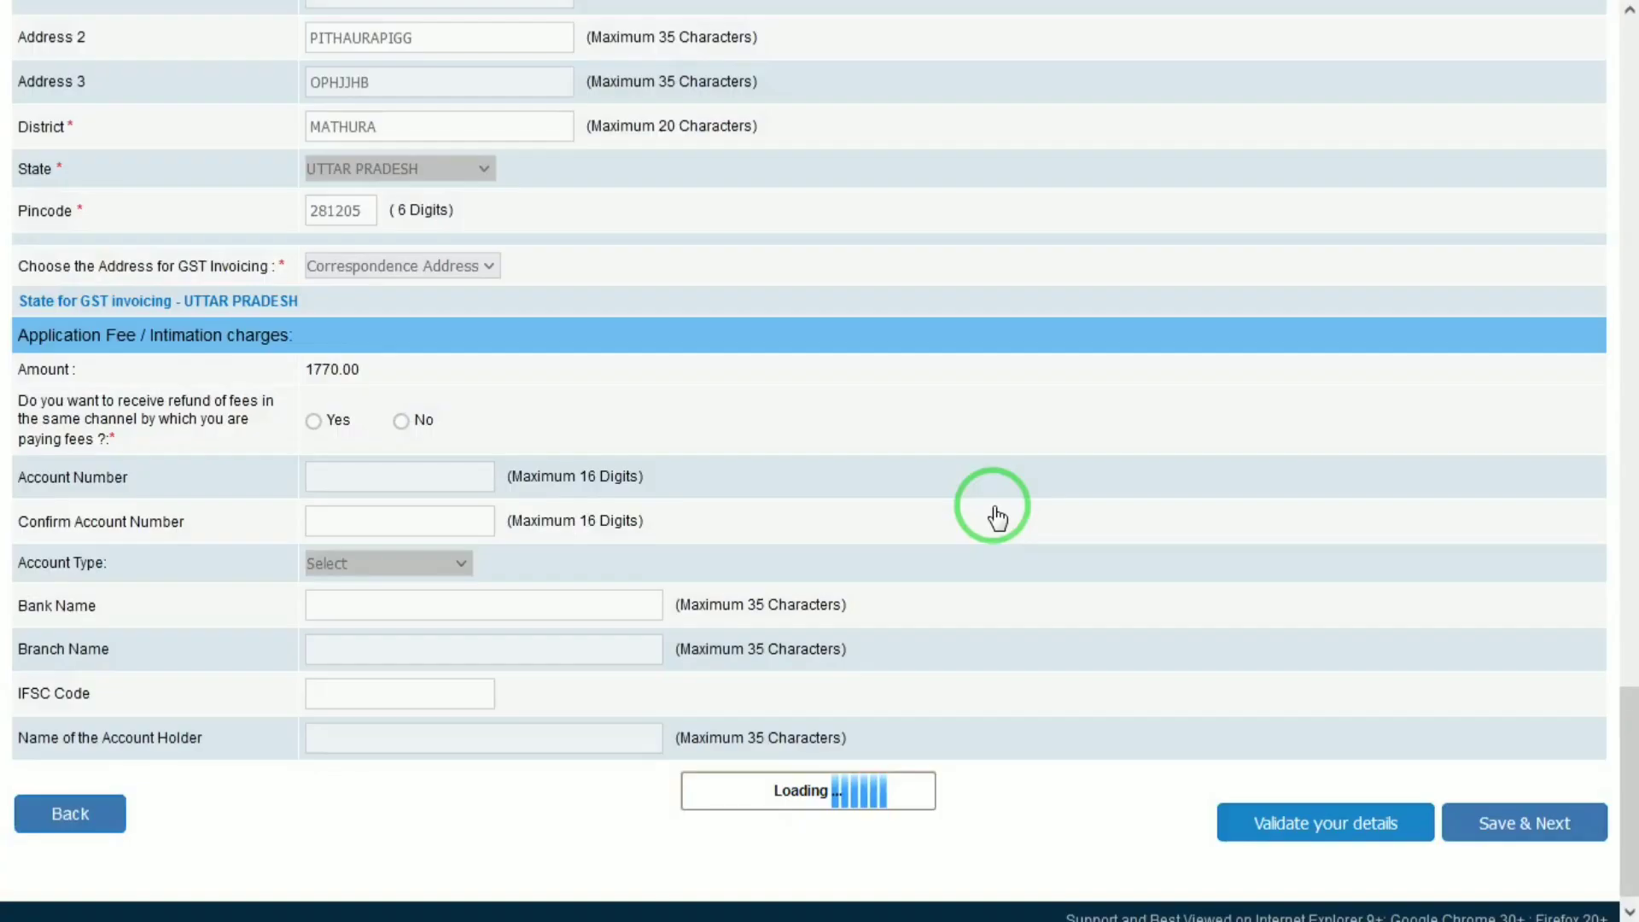
Save the fee details, then enter Matriculation: SCIENCE, passed 01 January 2015, 98.00 marks, First class.
click(1516, 838)
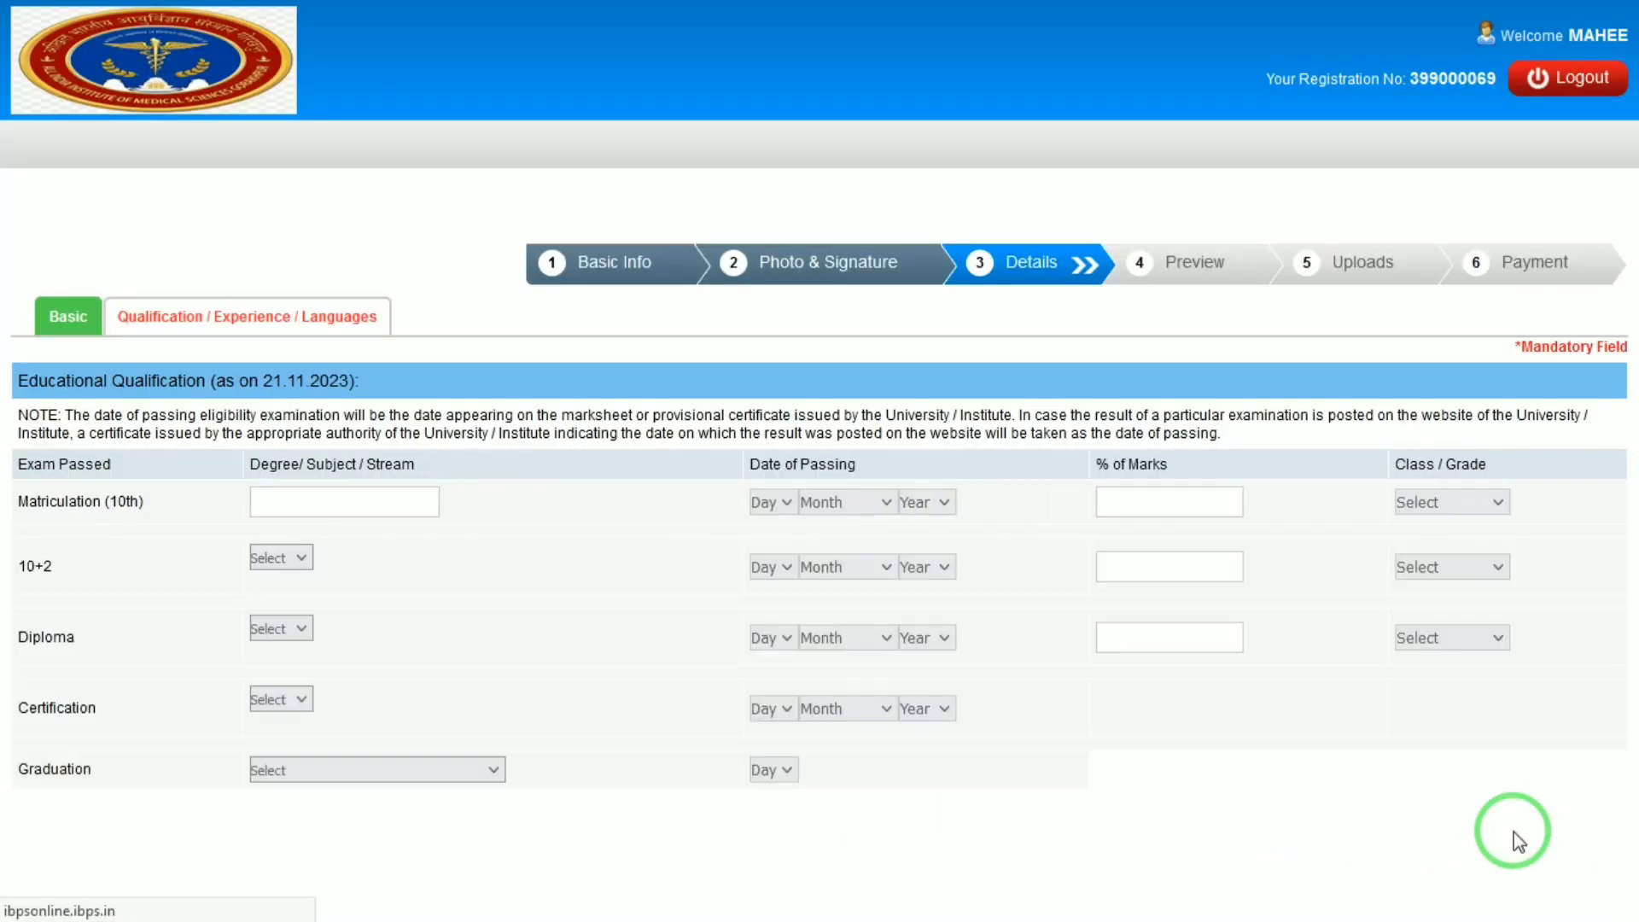
click(352, 502)
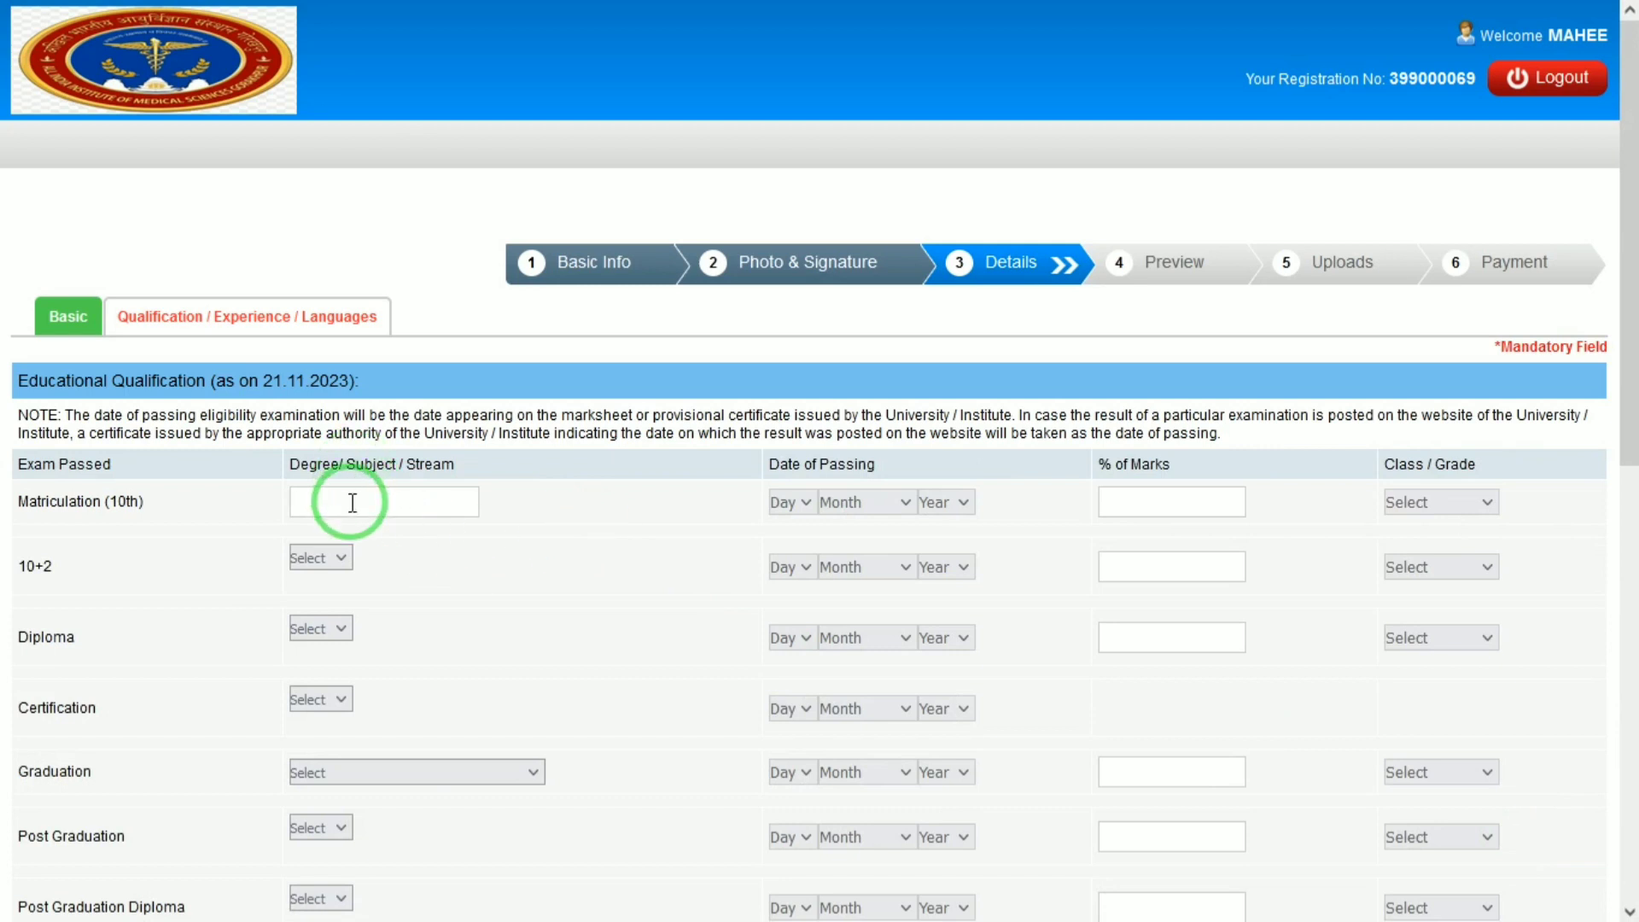
text(SCIENCE)
key(Tab)
text(01)
key(Tab)
text(j)
key(Tab)
text(2015)
key(Tab)
text(98.00)
key(Tab)
text(f)
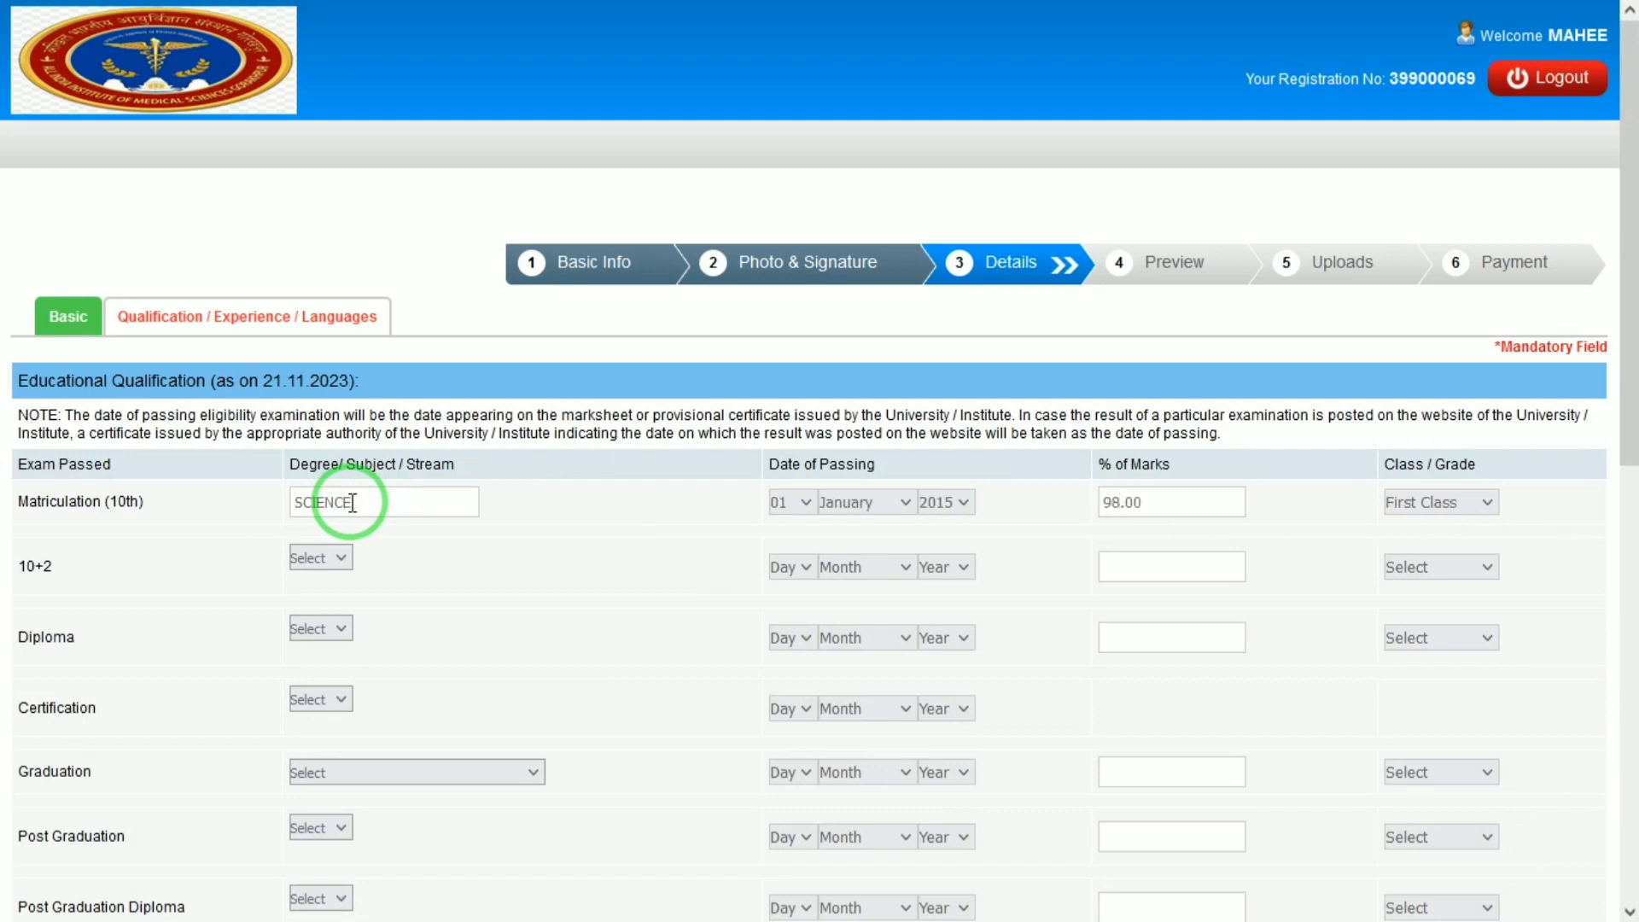
click(6, 498)
Enter 10+2 as Others, stream PCM, passed 01 January 2015, 89.00 marks, First class.
click(320, 558)
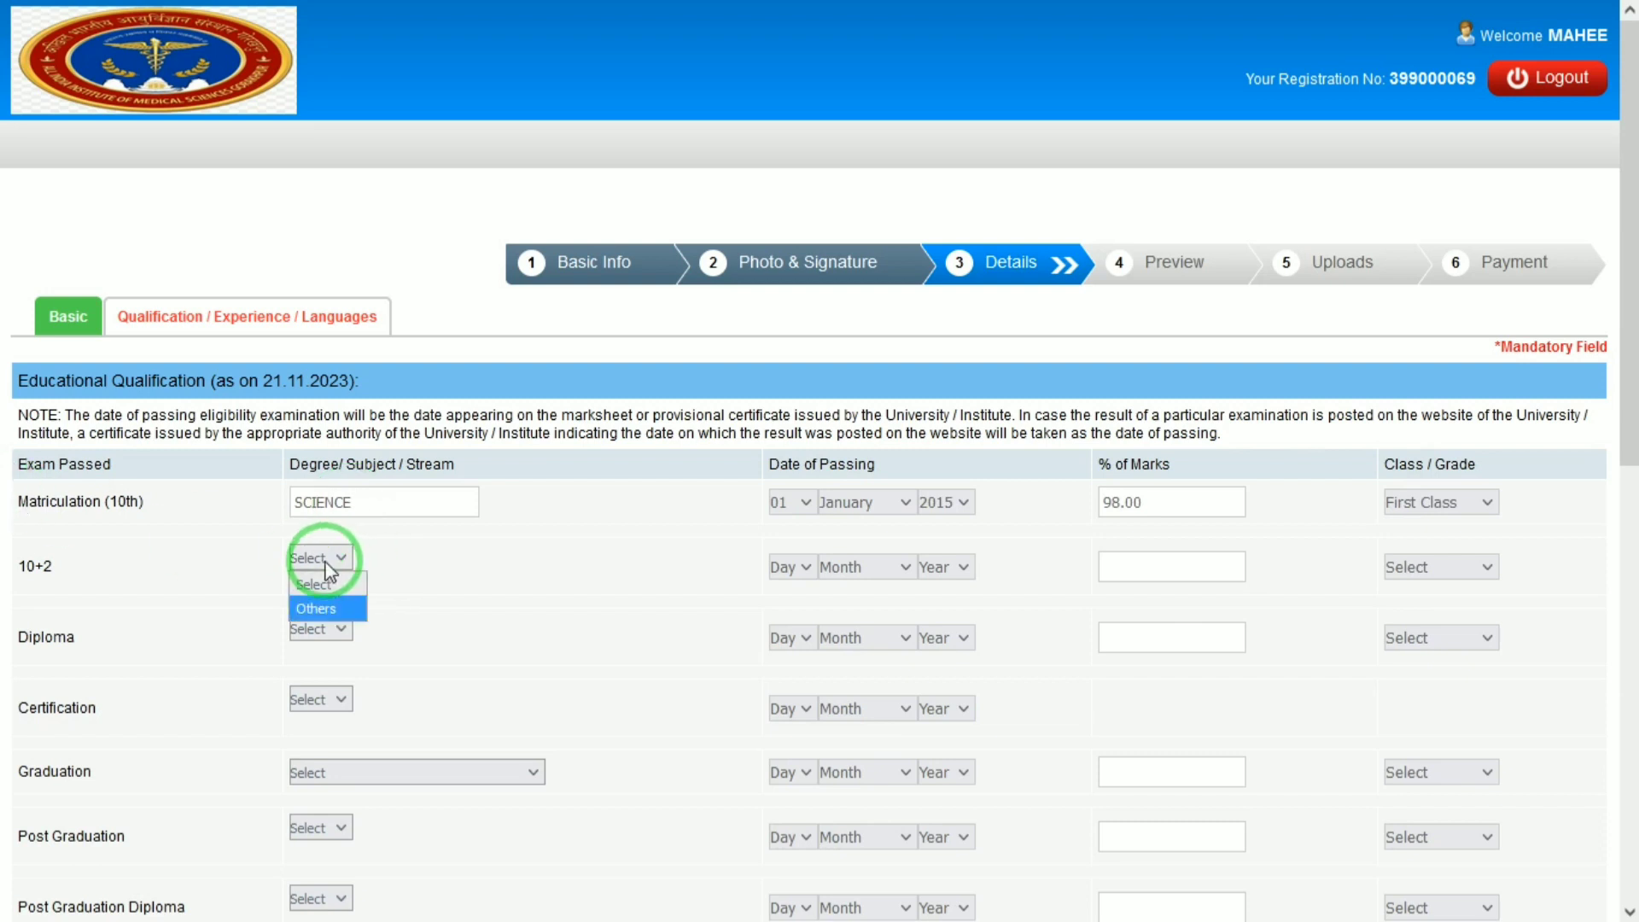
click(320, 603)
click(464, 612)
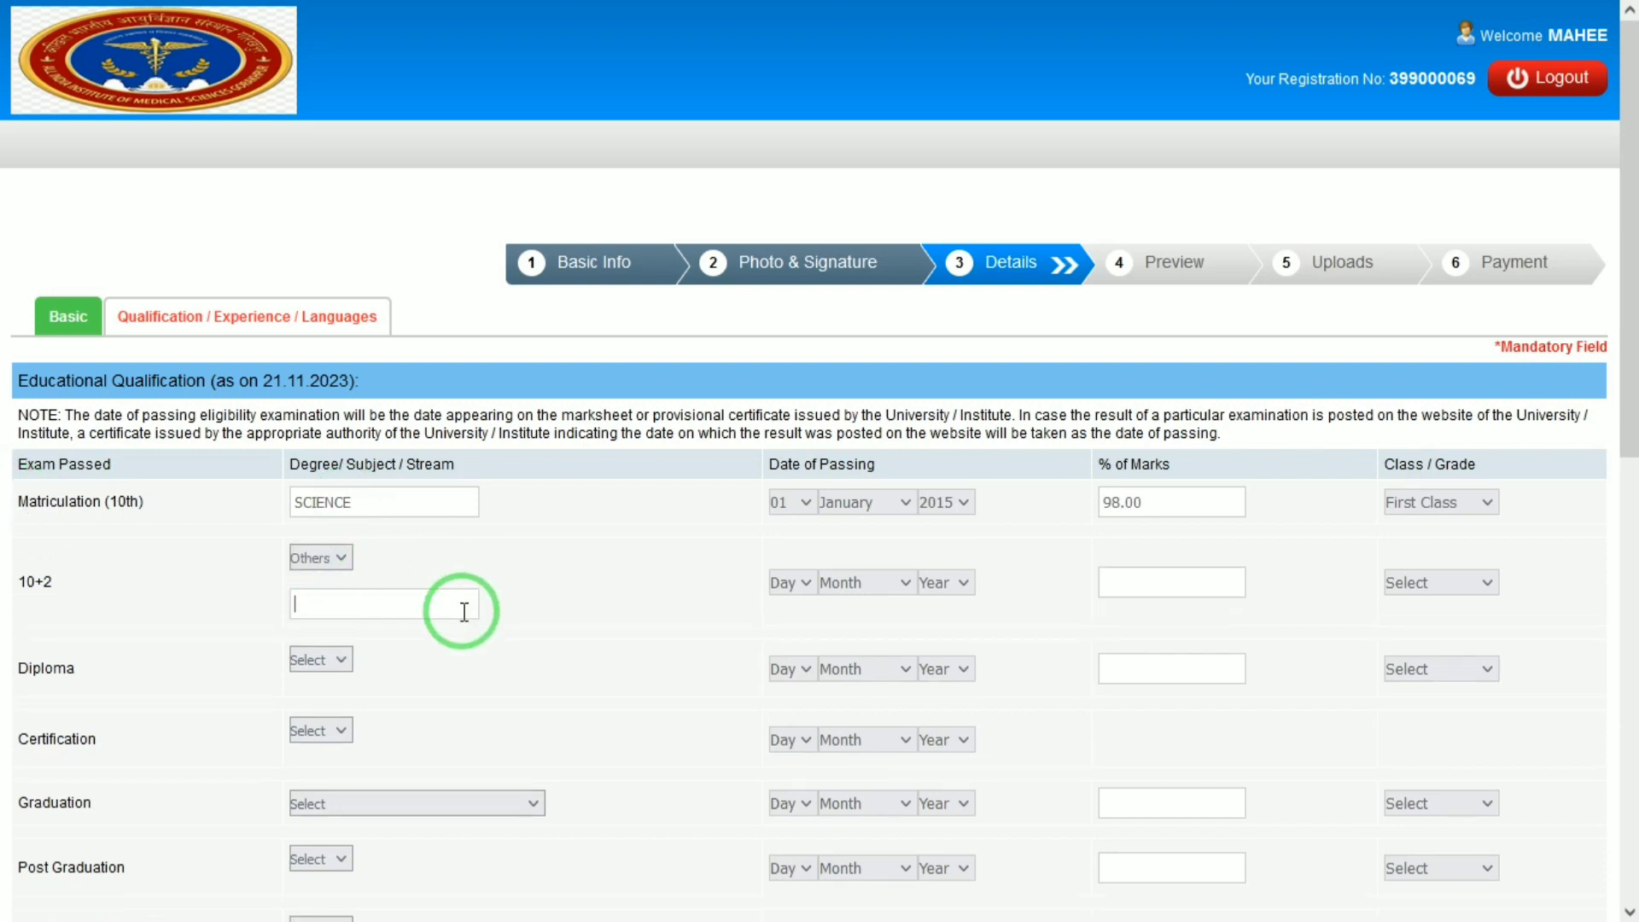
text(PCM)
key(Tab)
text(01)
key(Tab)
text(j)
key(Tab)
text(2015)
text(89.00)
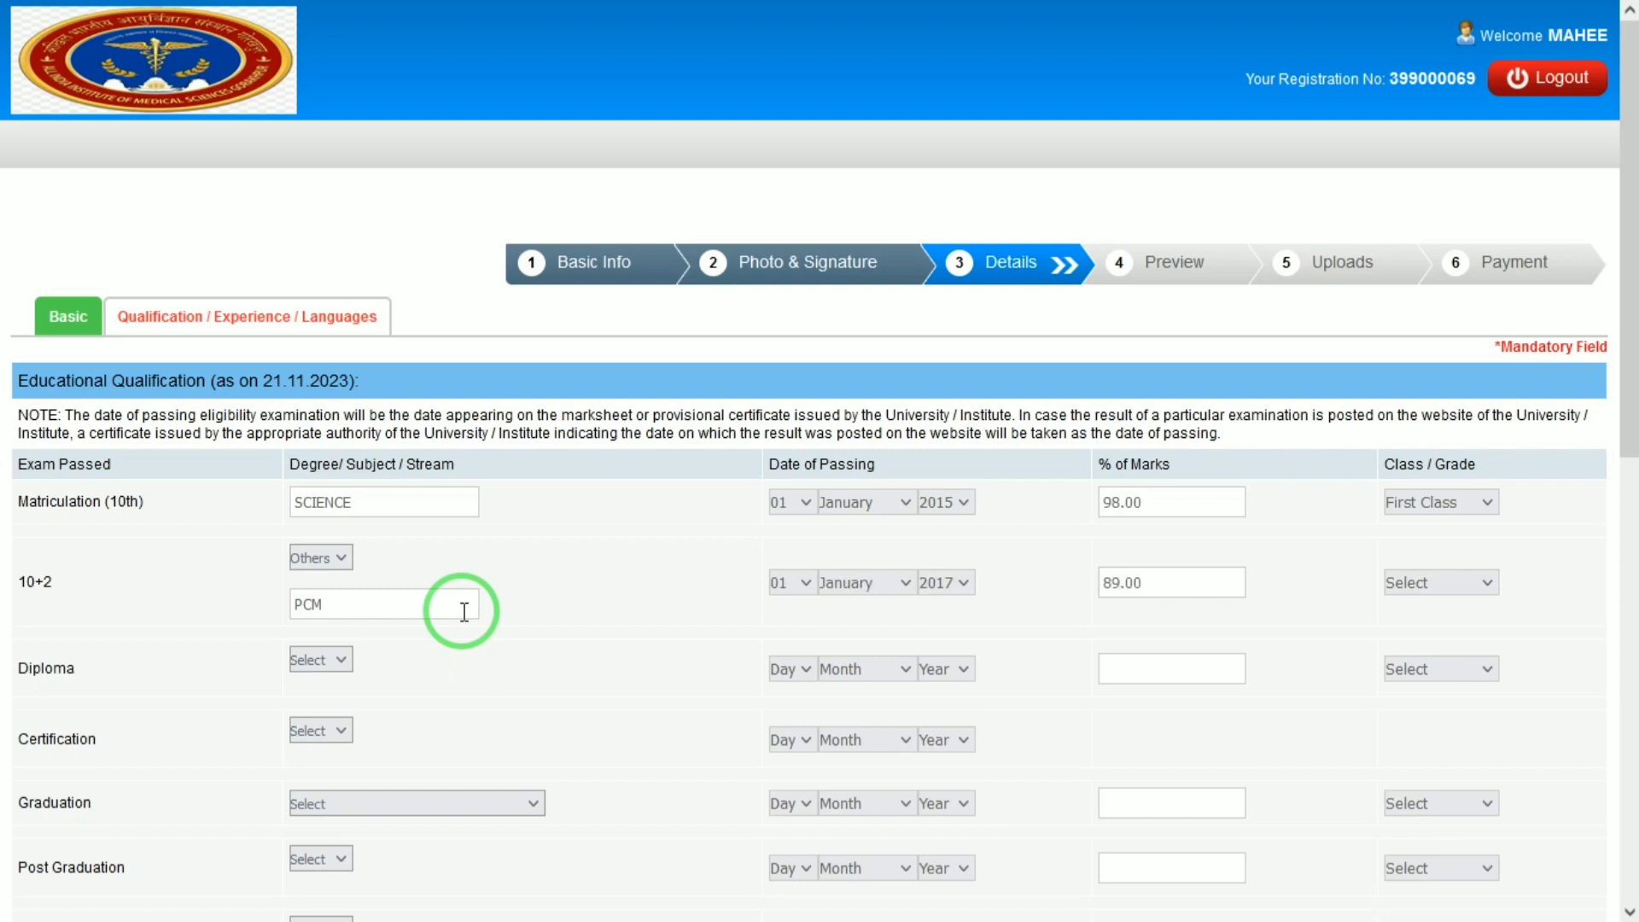
key(Tab)
text(f)
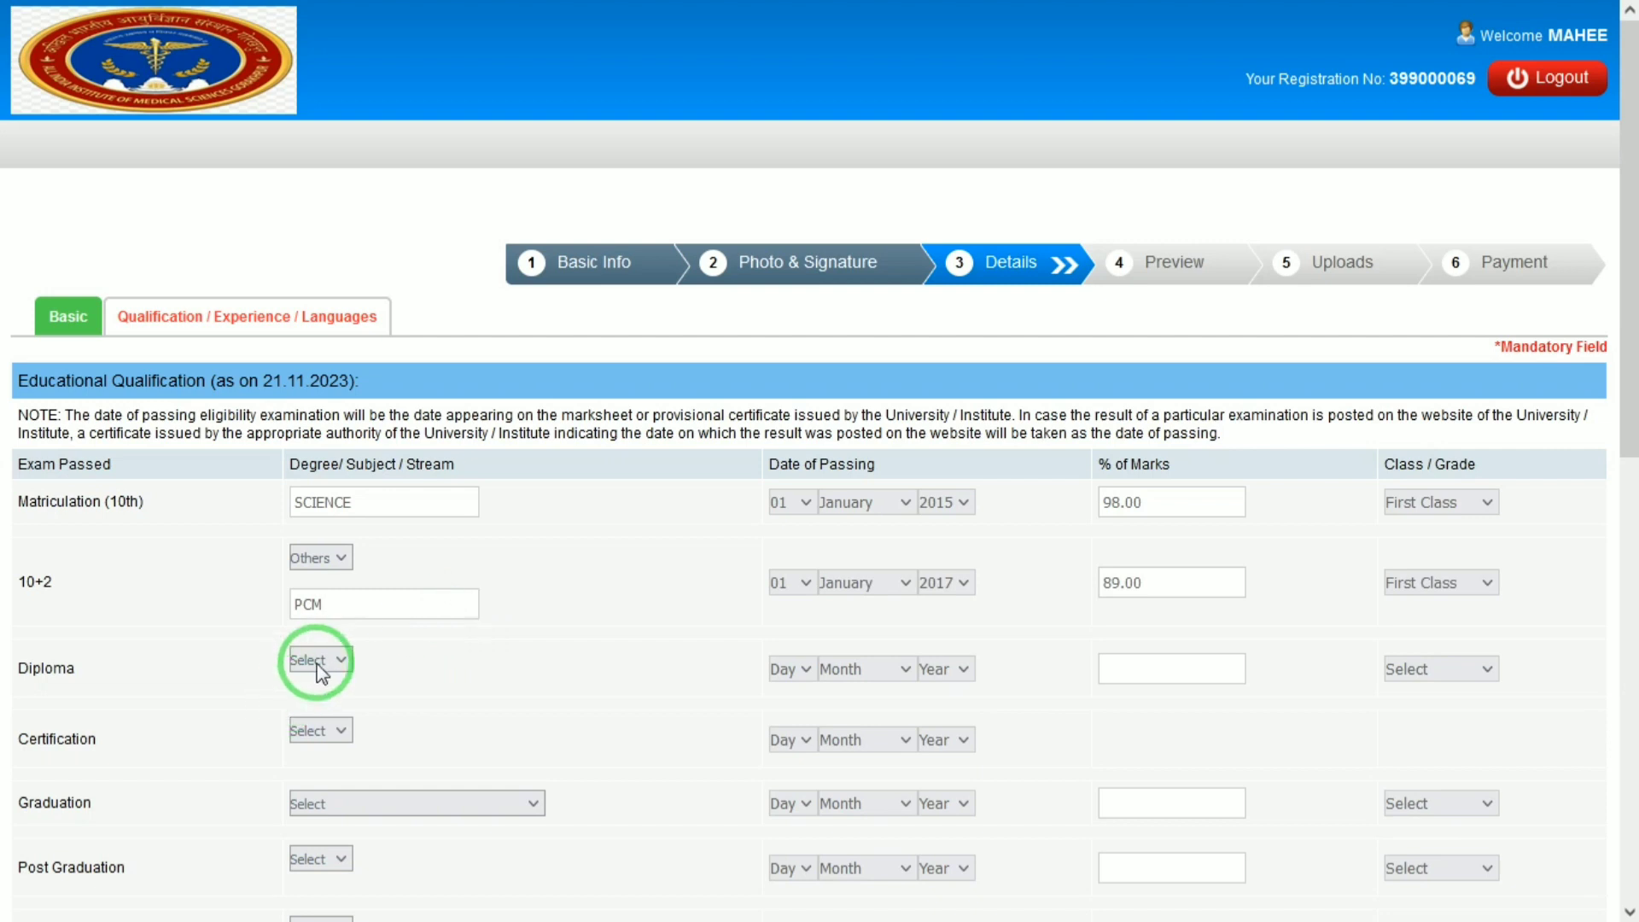
Choose B.Sc. Nursing (4 year course) as the Graduation degree.
click(317, 662)
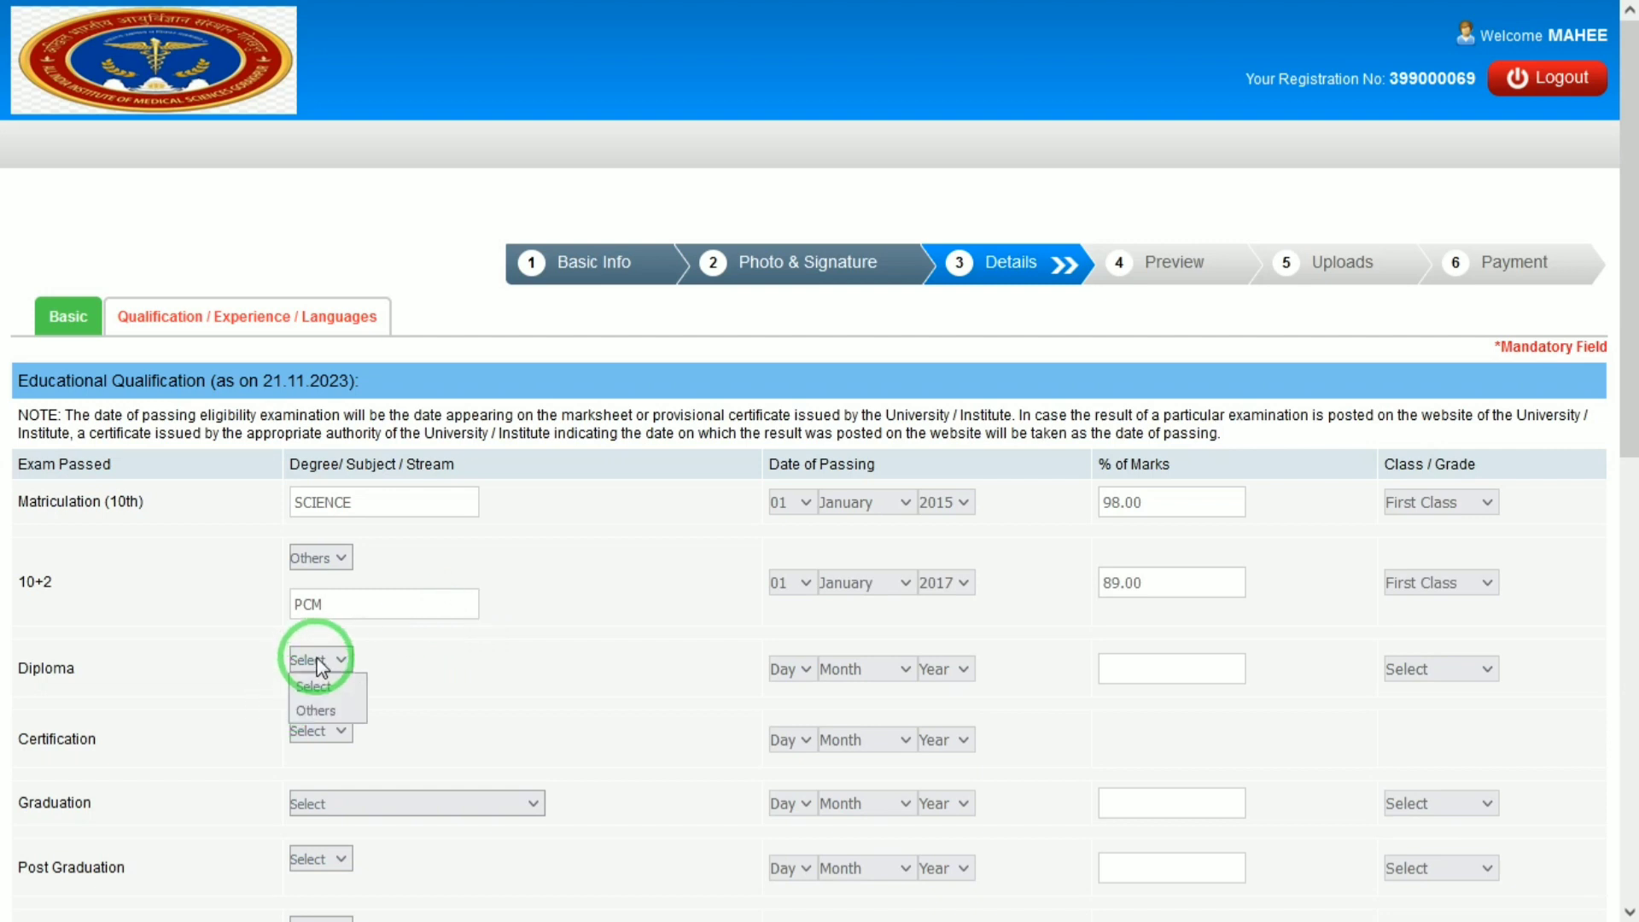
click(318, 662)
click(317, 730)
click(318, 730)
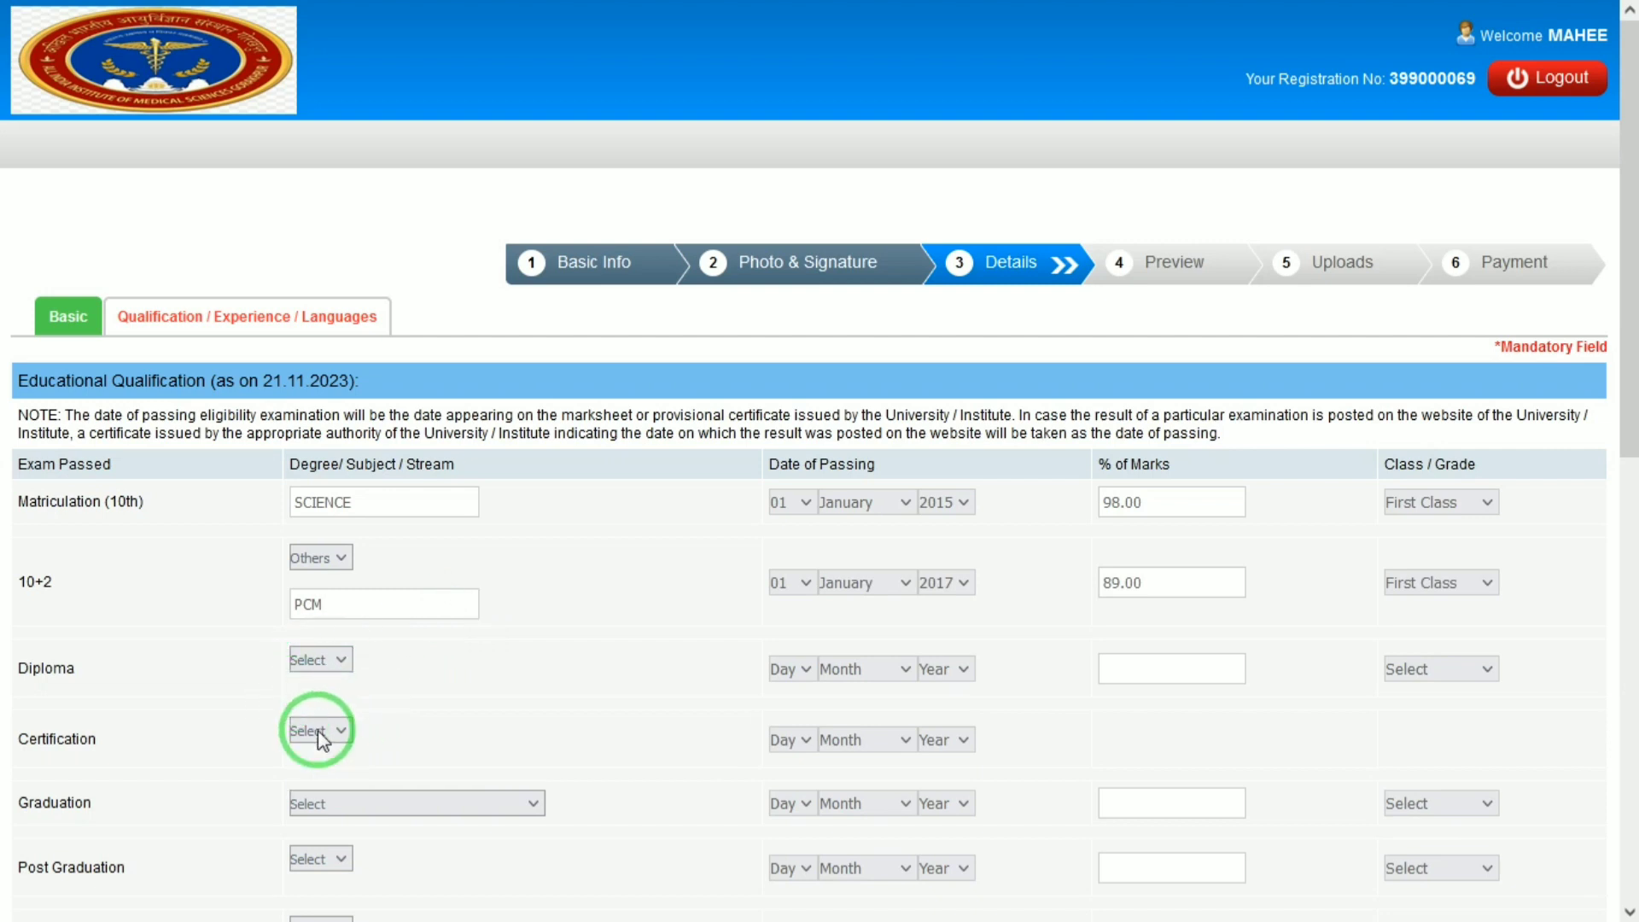
click(314, 804)
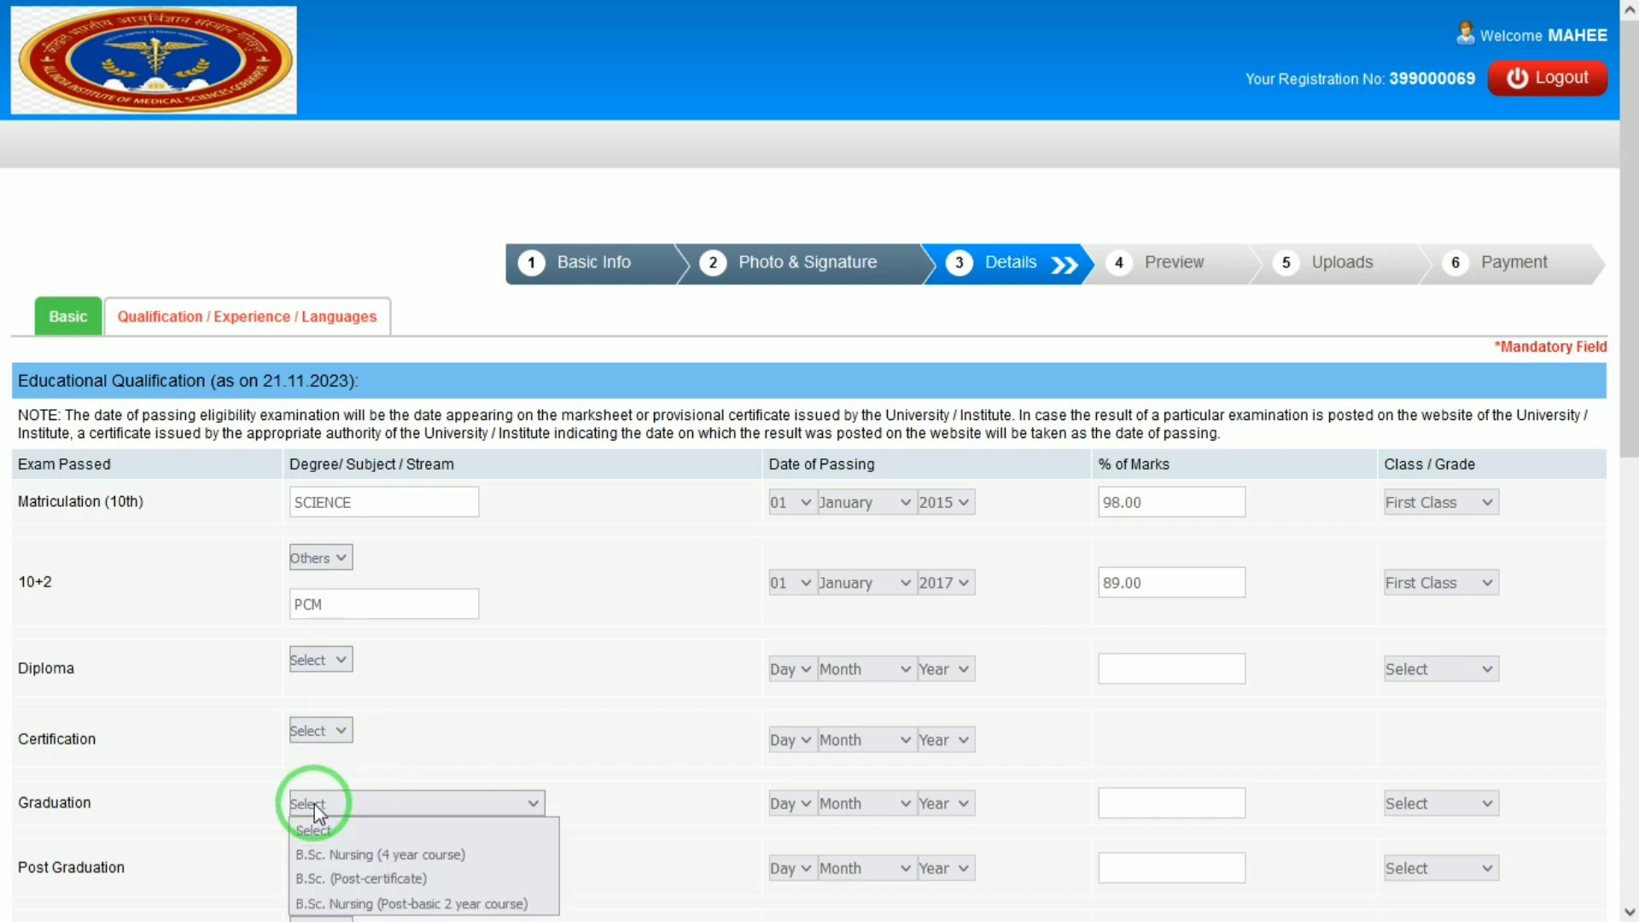
scroll(359, 768, down, 3)
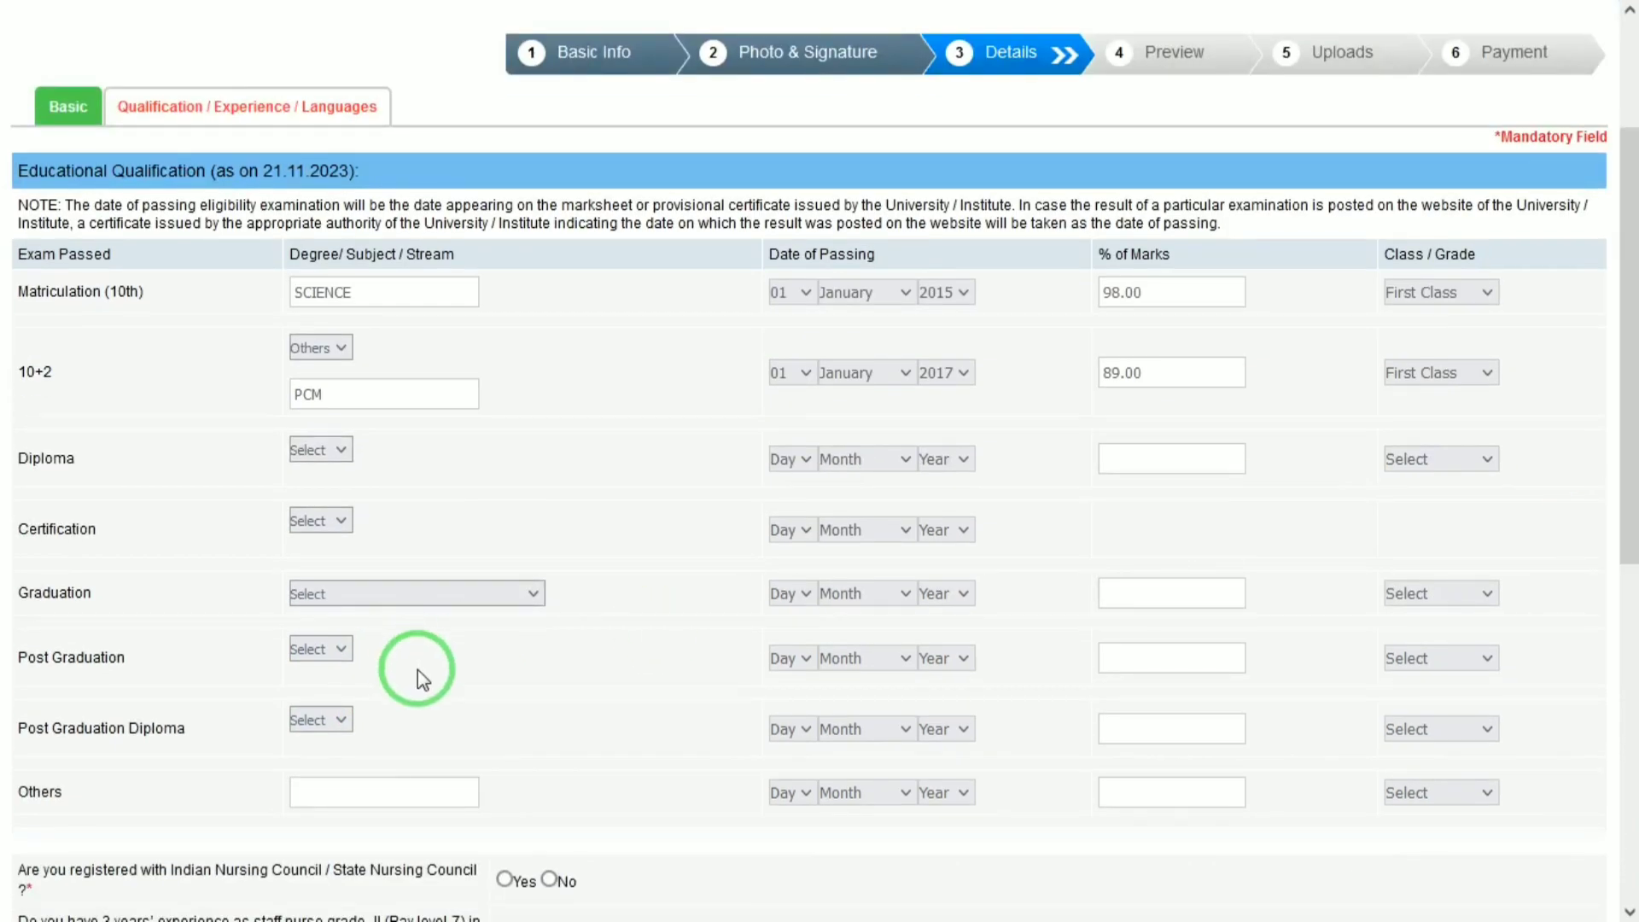
click(427, 593)
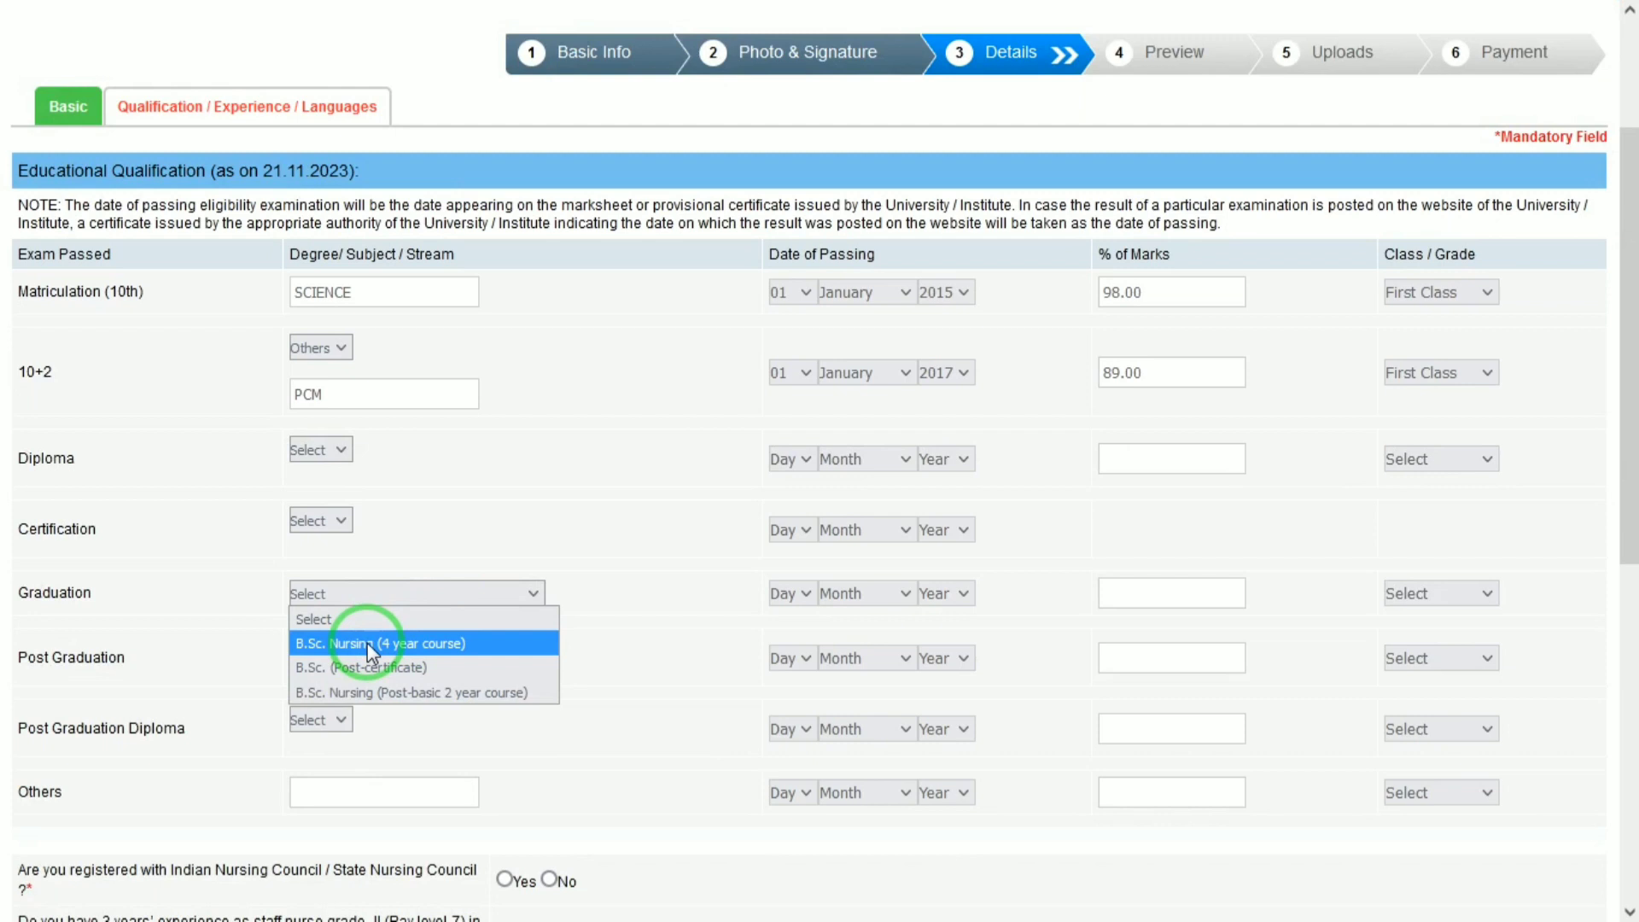
click(368, 643)
Set graduation passing date to 01 January 2021, marks 96.00, grade First Class.
click(784, 596)
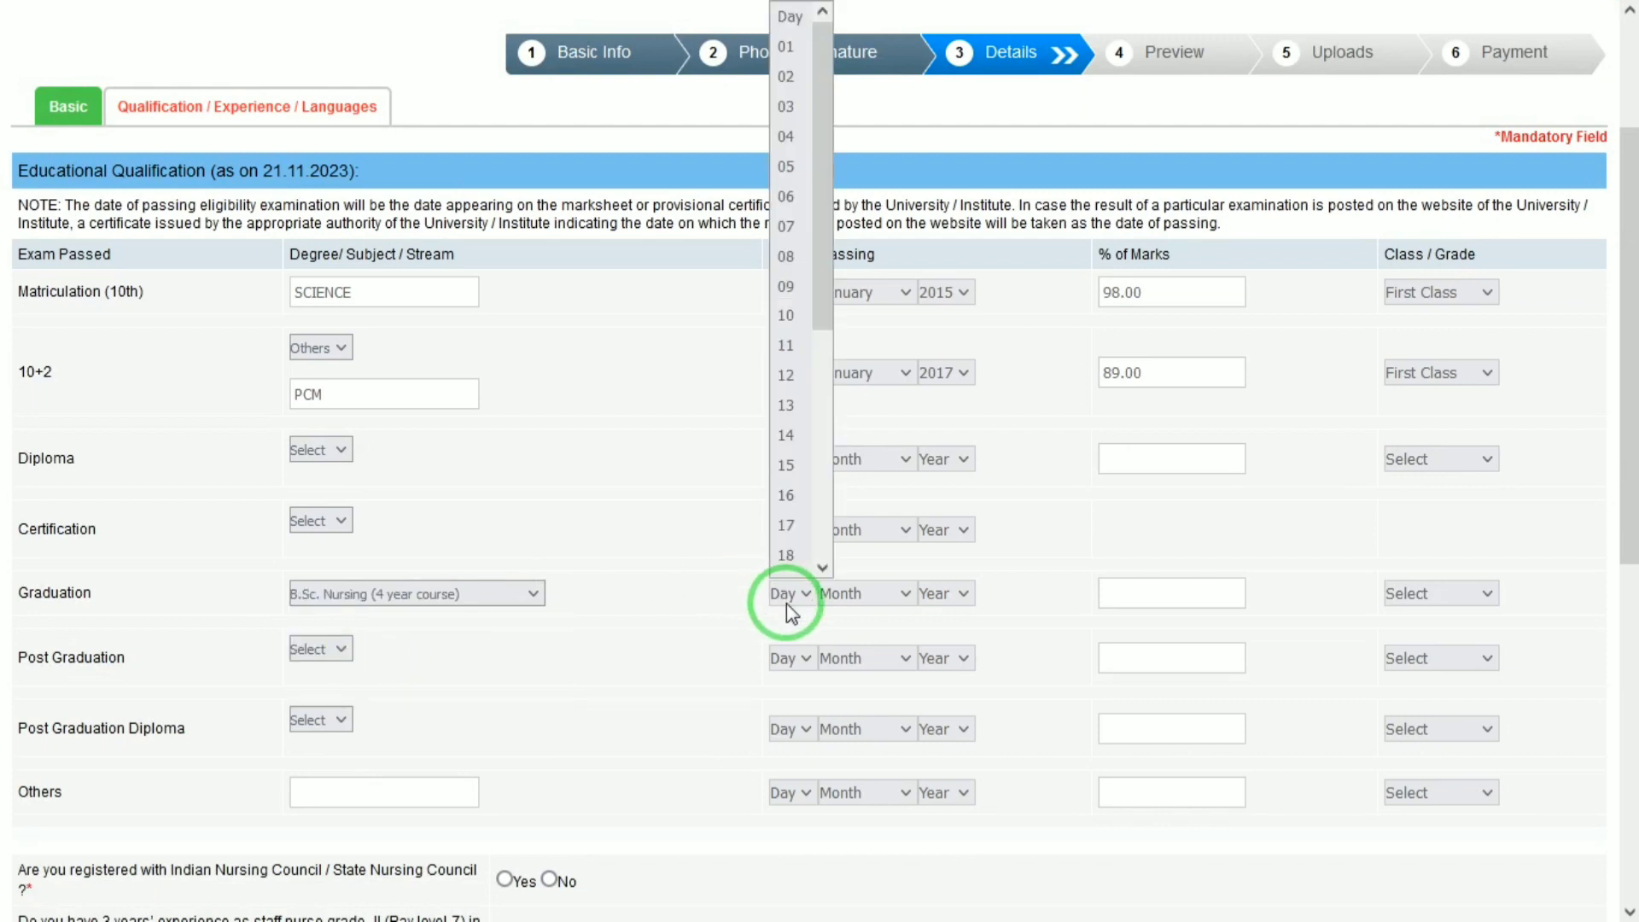
key(Down)
key(Tab)
key(Down)
key(Tab)
key(Down)
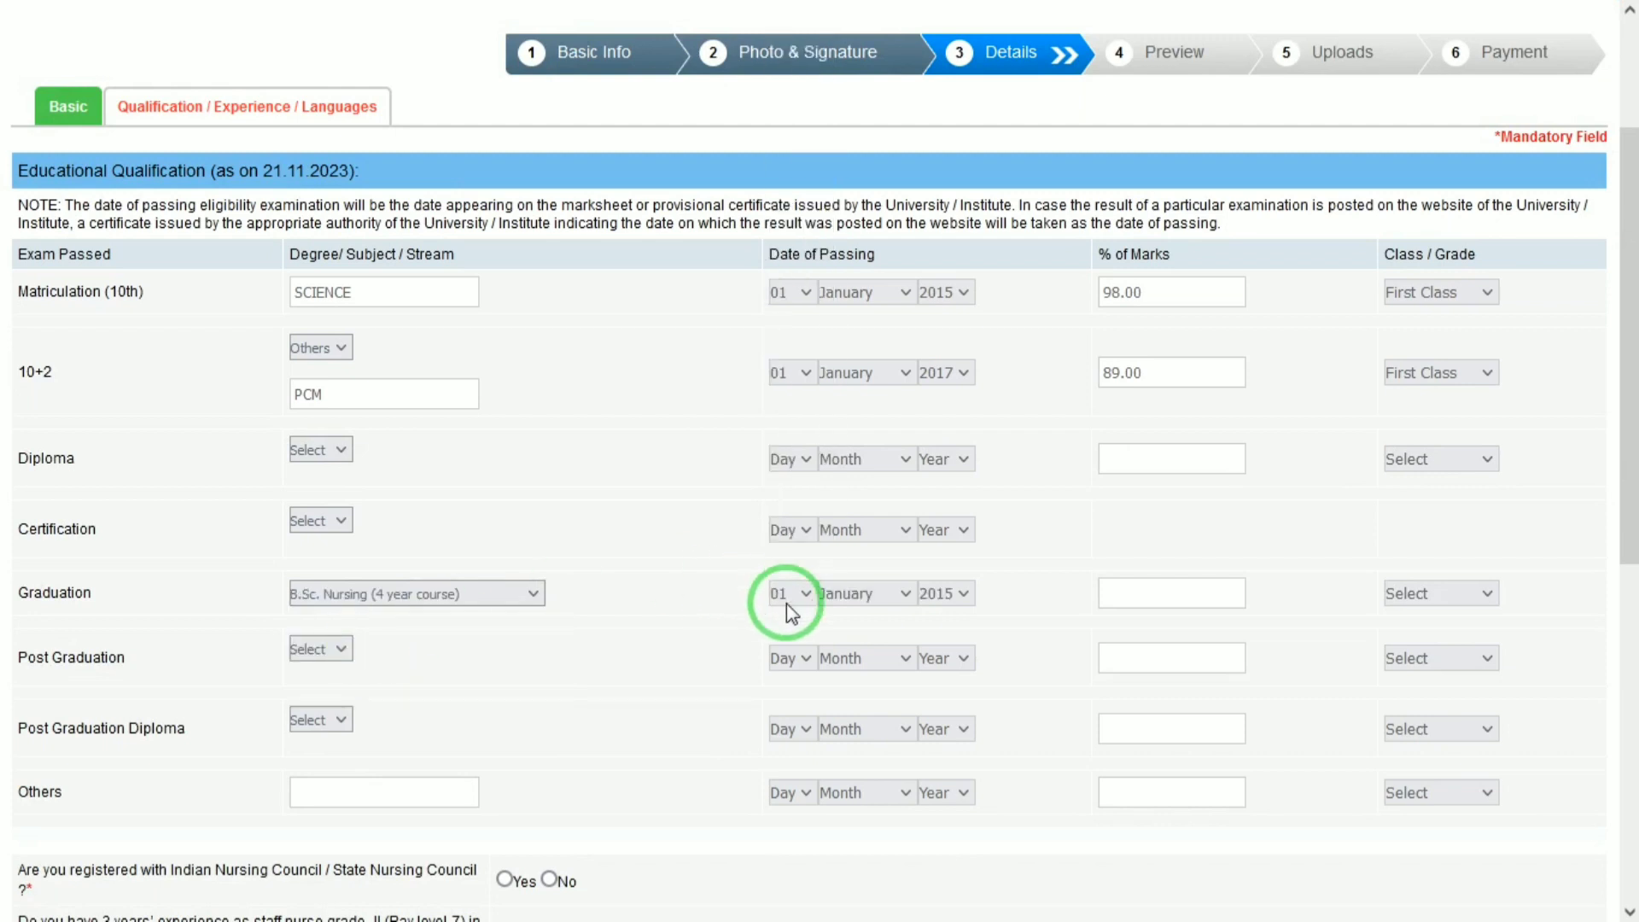
key(Down)
key(Down)
key(Down)
key(Down)
key(Down)
key(Tab)
text(96.0)
key(BackSpace)
key(Tab)
click(1410, 594)
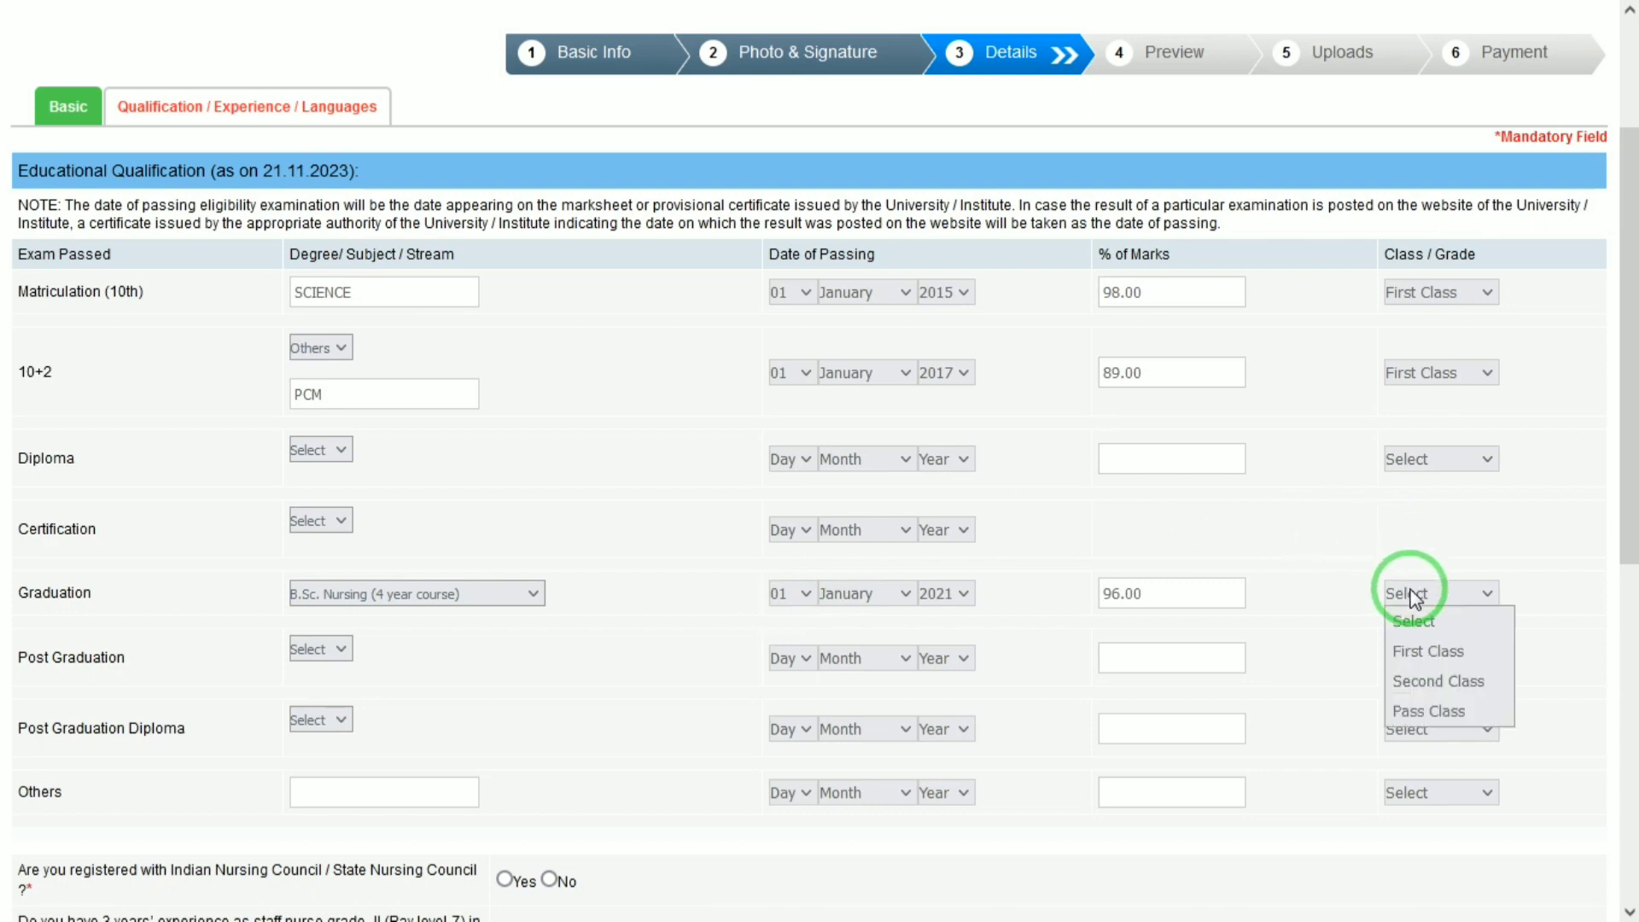
key(Down)
key(Return)
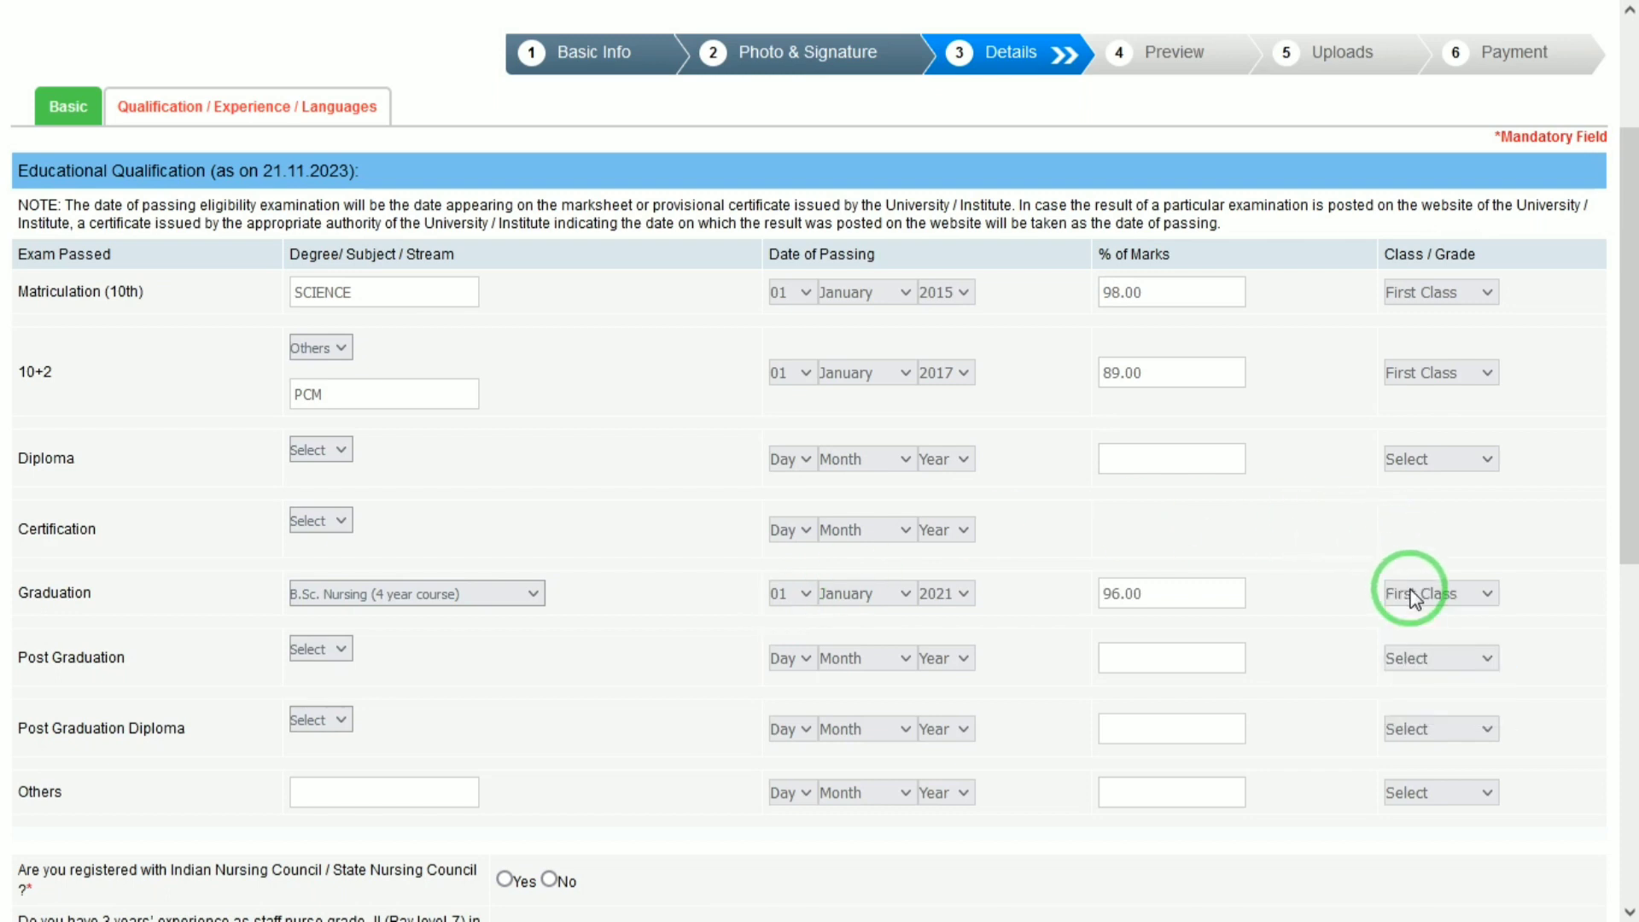
drag(1631, 476, 1631, 666)
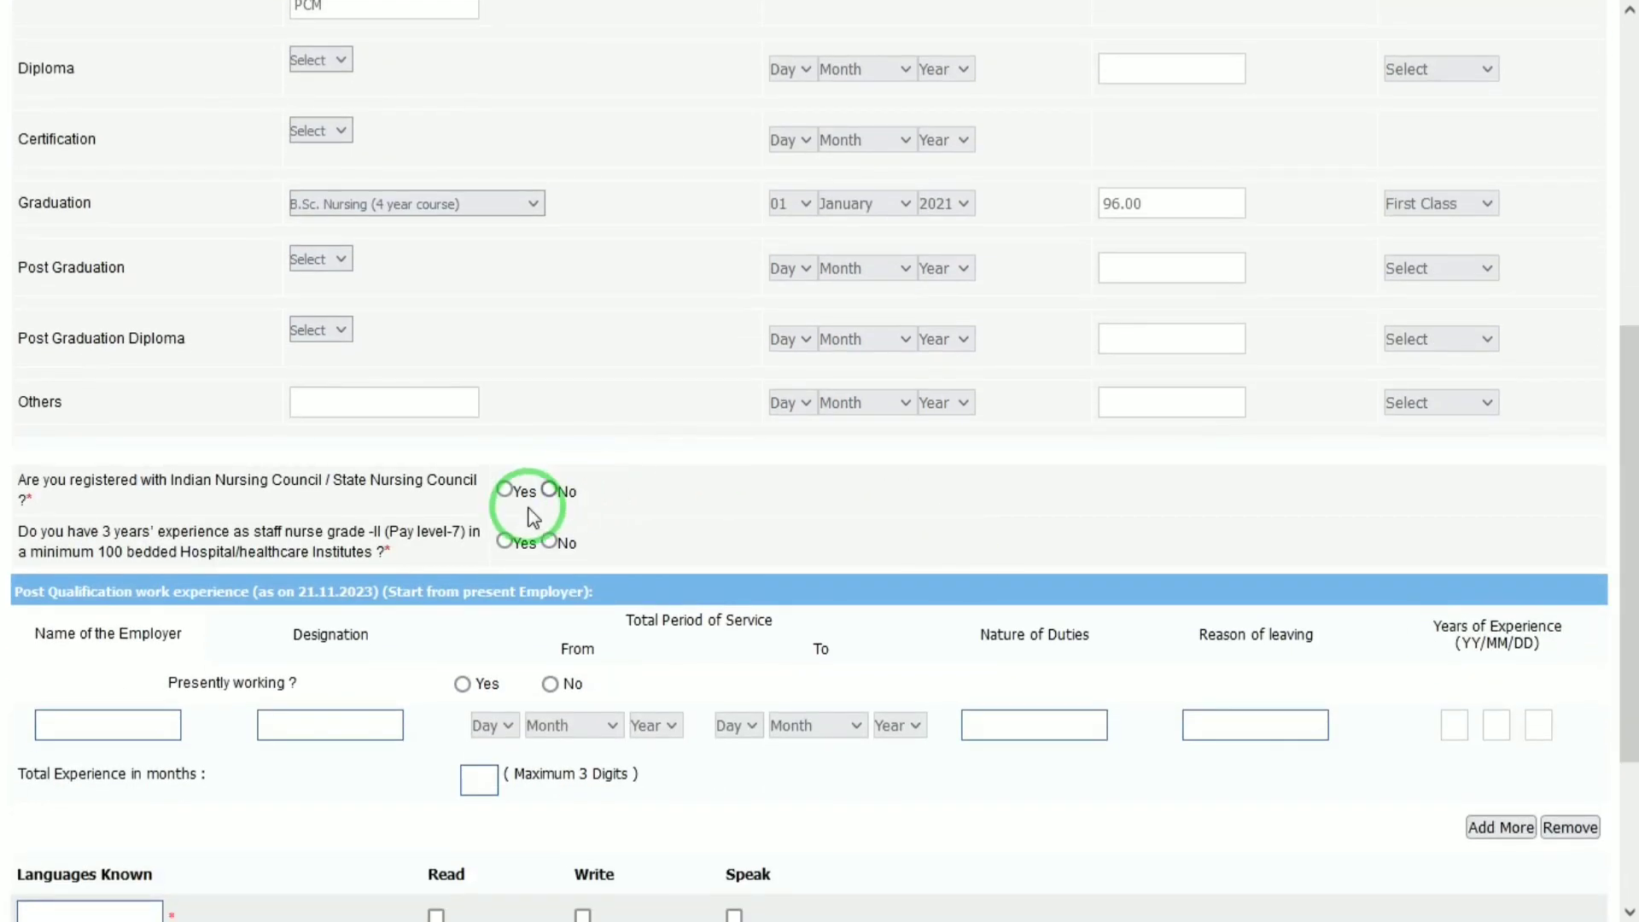
Answer Yes to Nursing Council registration, mark not presently working, and validate the page's details.
click(505, 490)
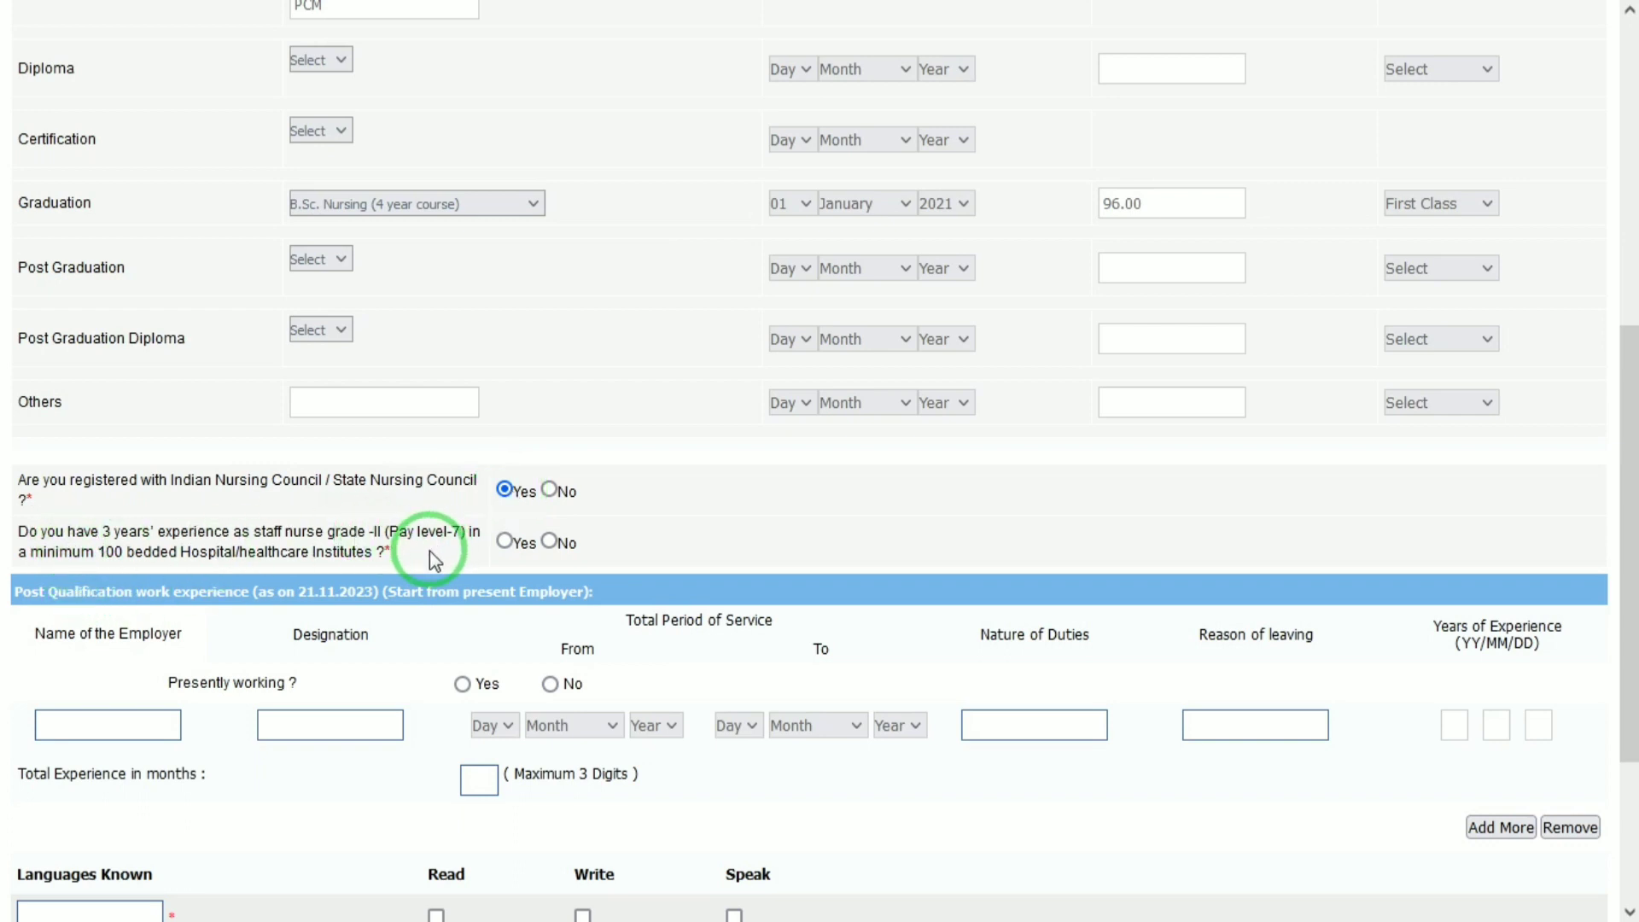
click(550, 685)
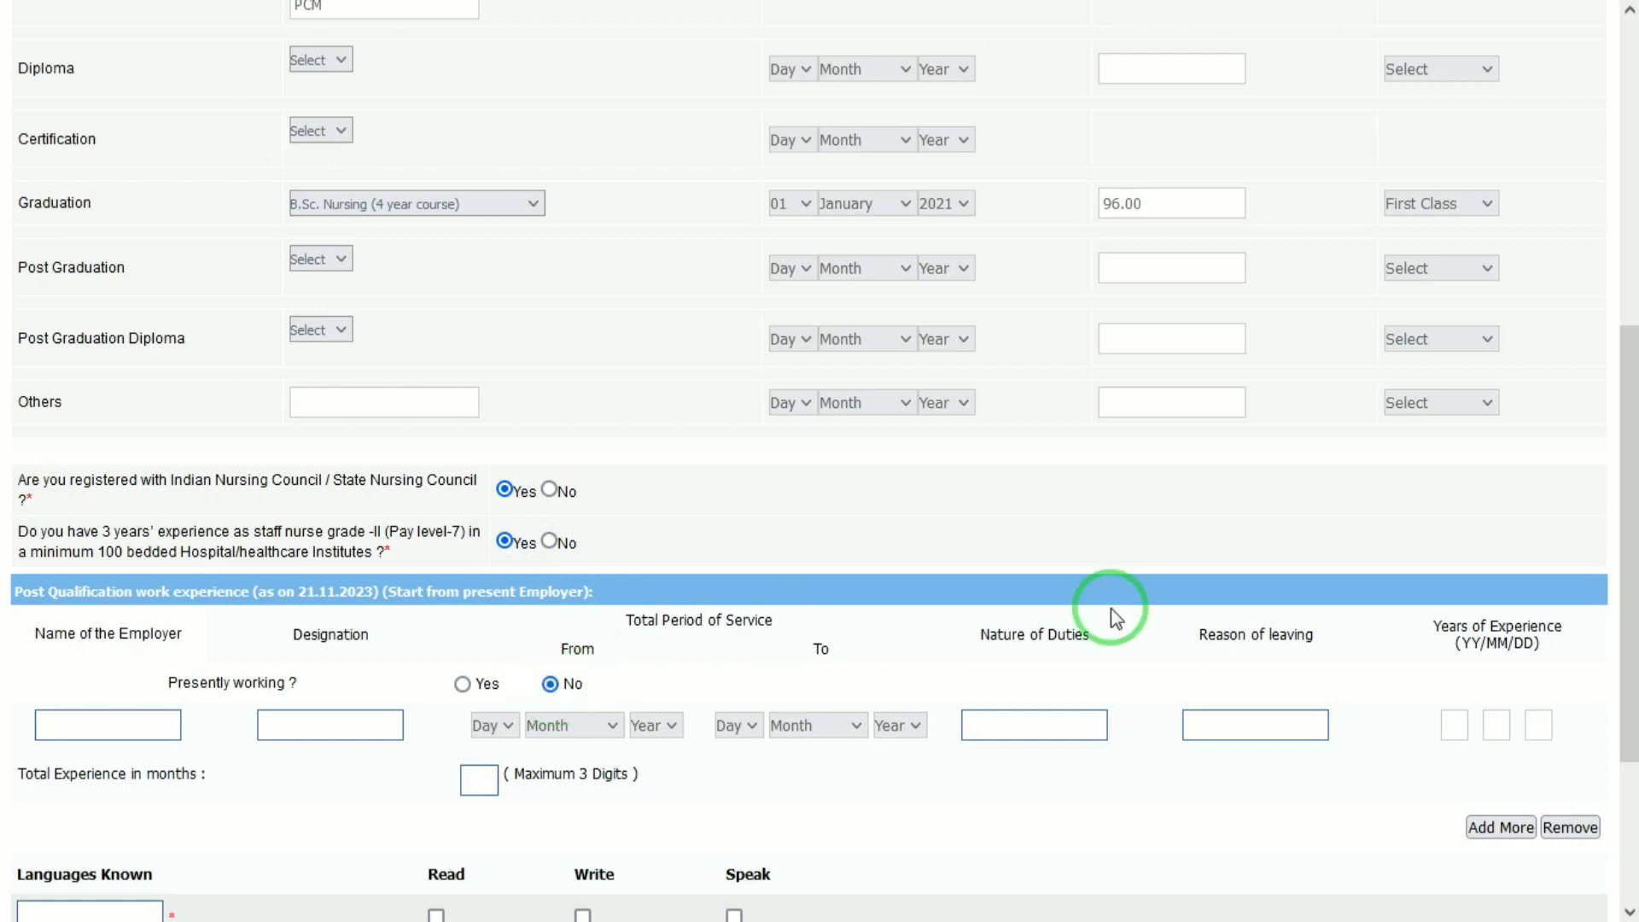
drag(1628, 586, 1628, 797)
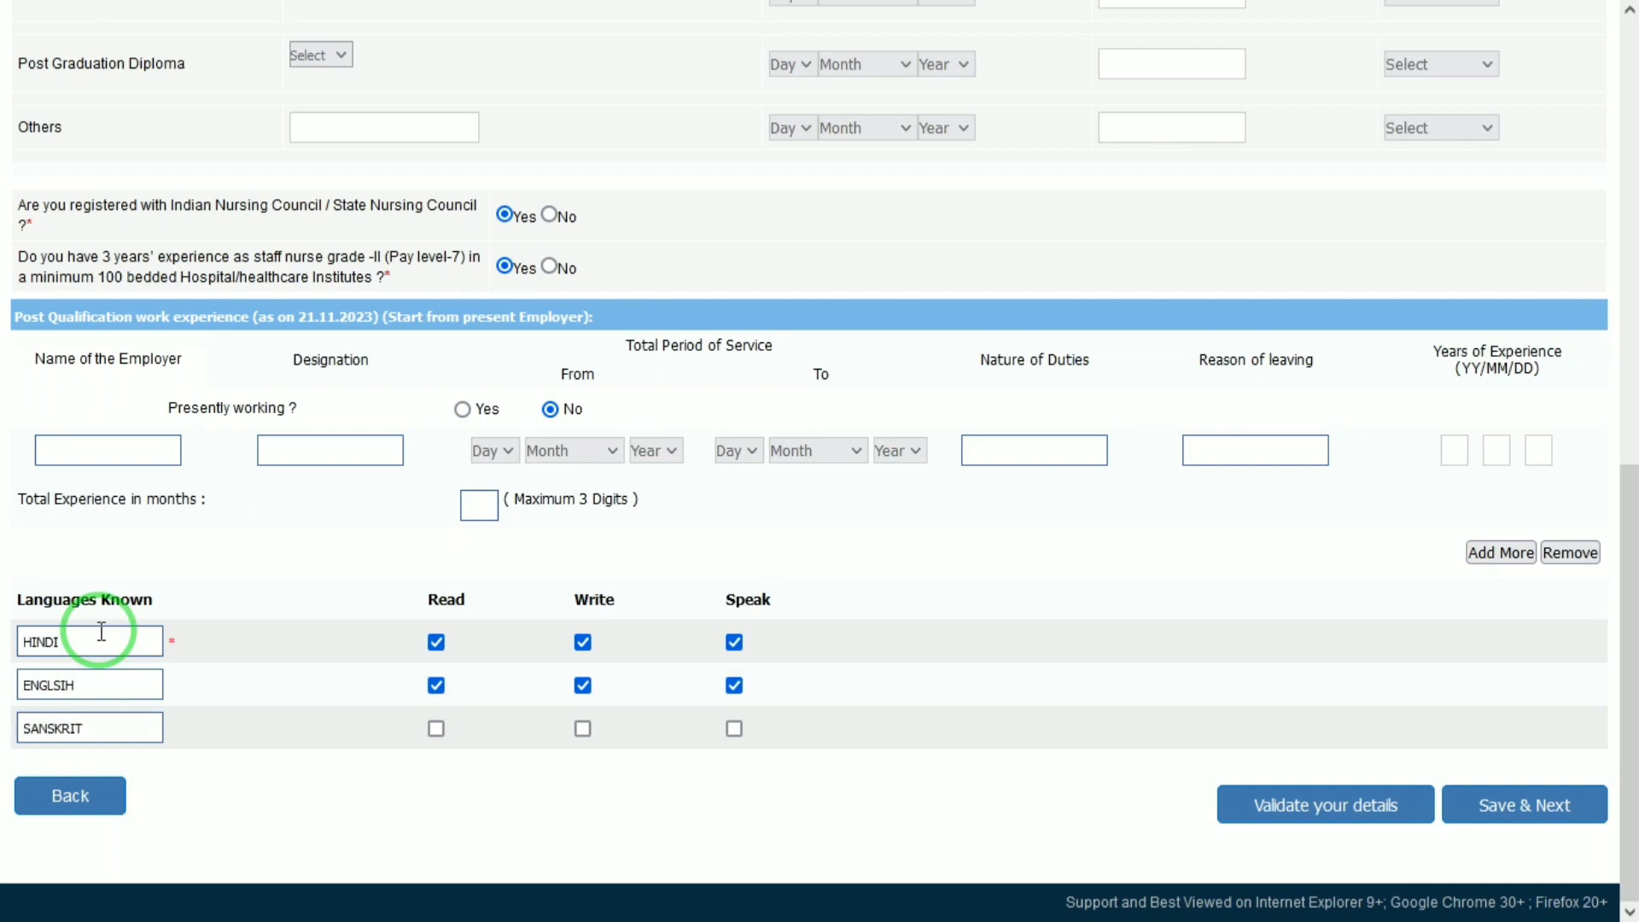
click(1289, 807)
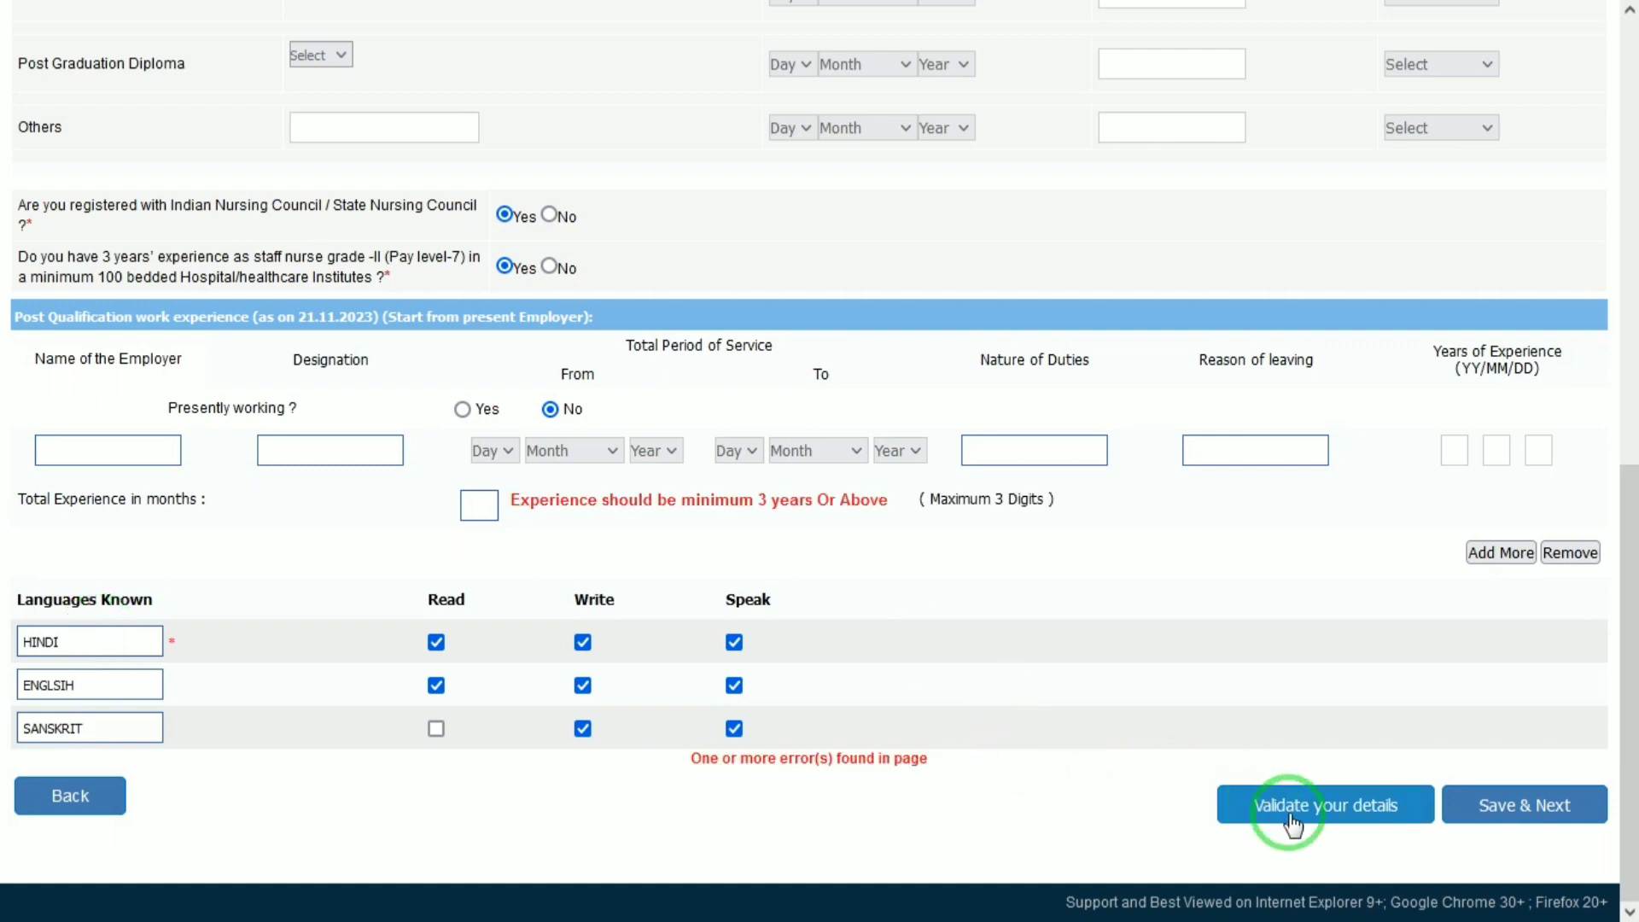
click(141, 442)
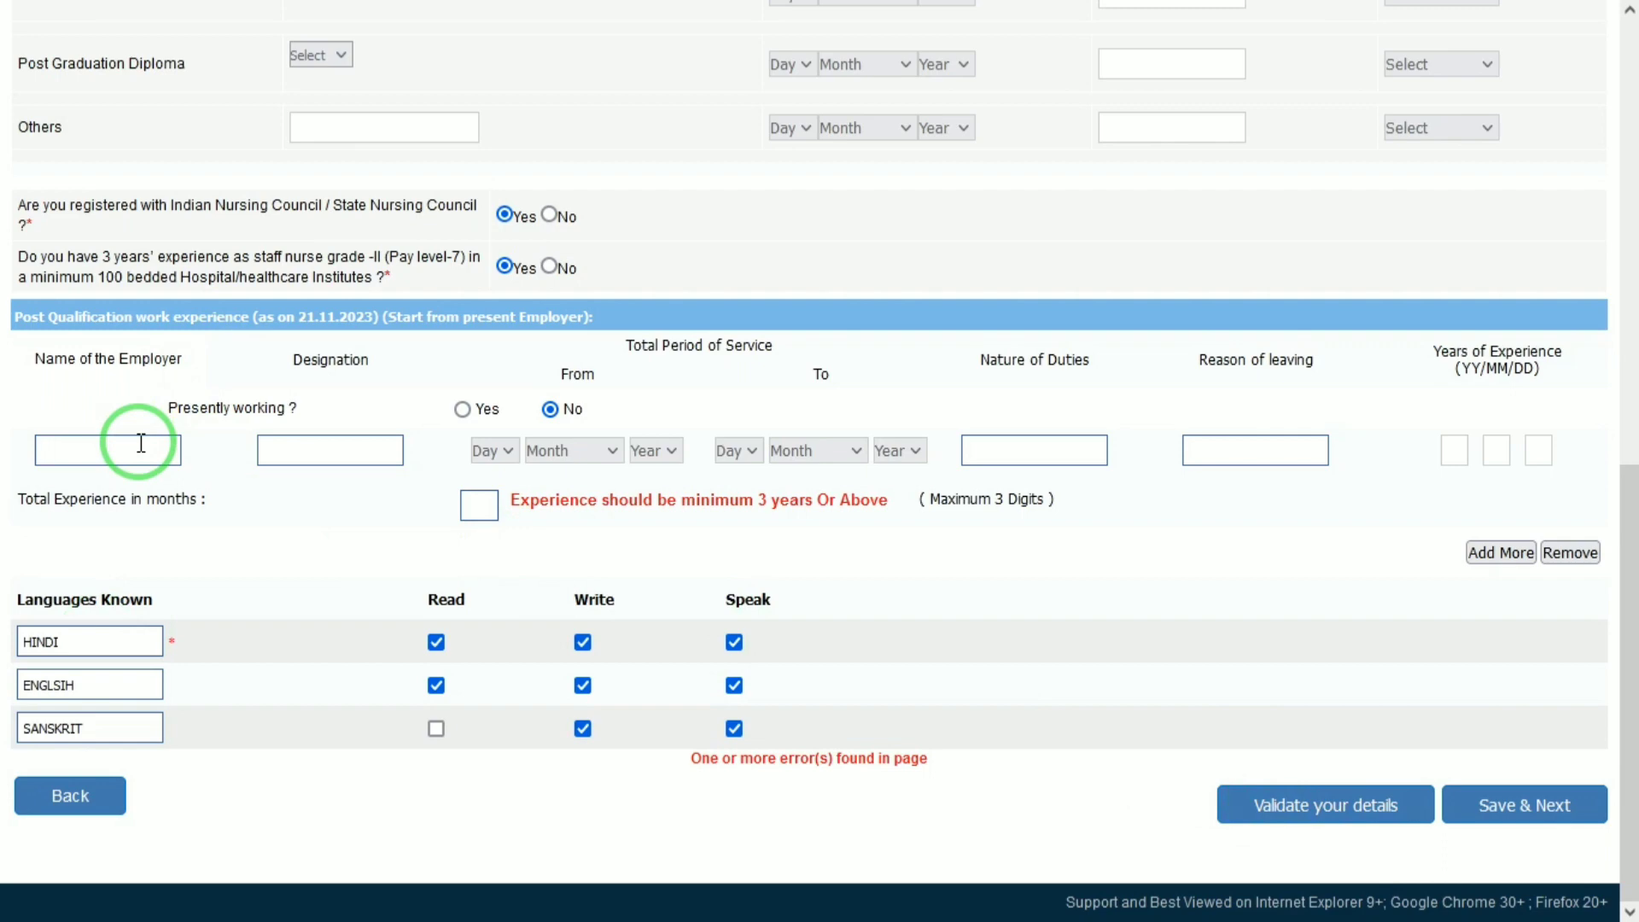
Add HCL as employer with post OTT, starting 01 January 2020, duties described as GOOD.
text(HCL)
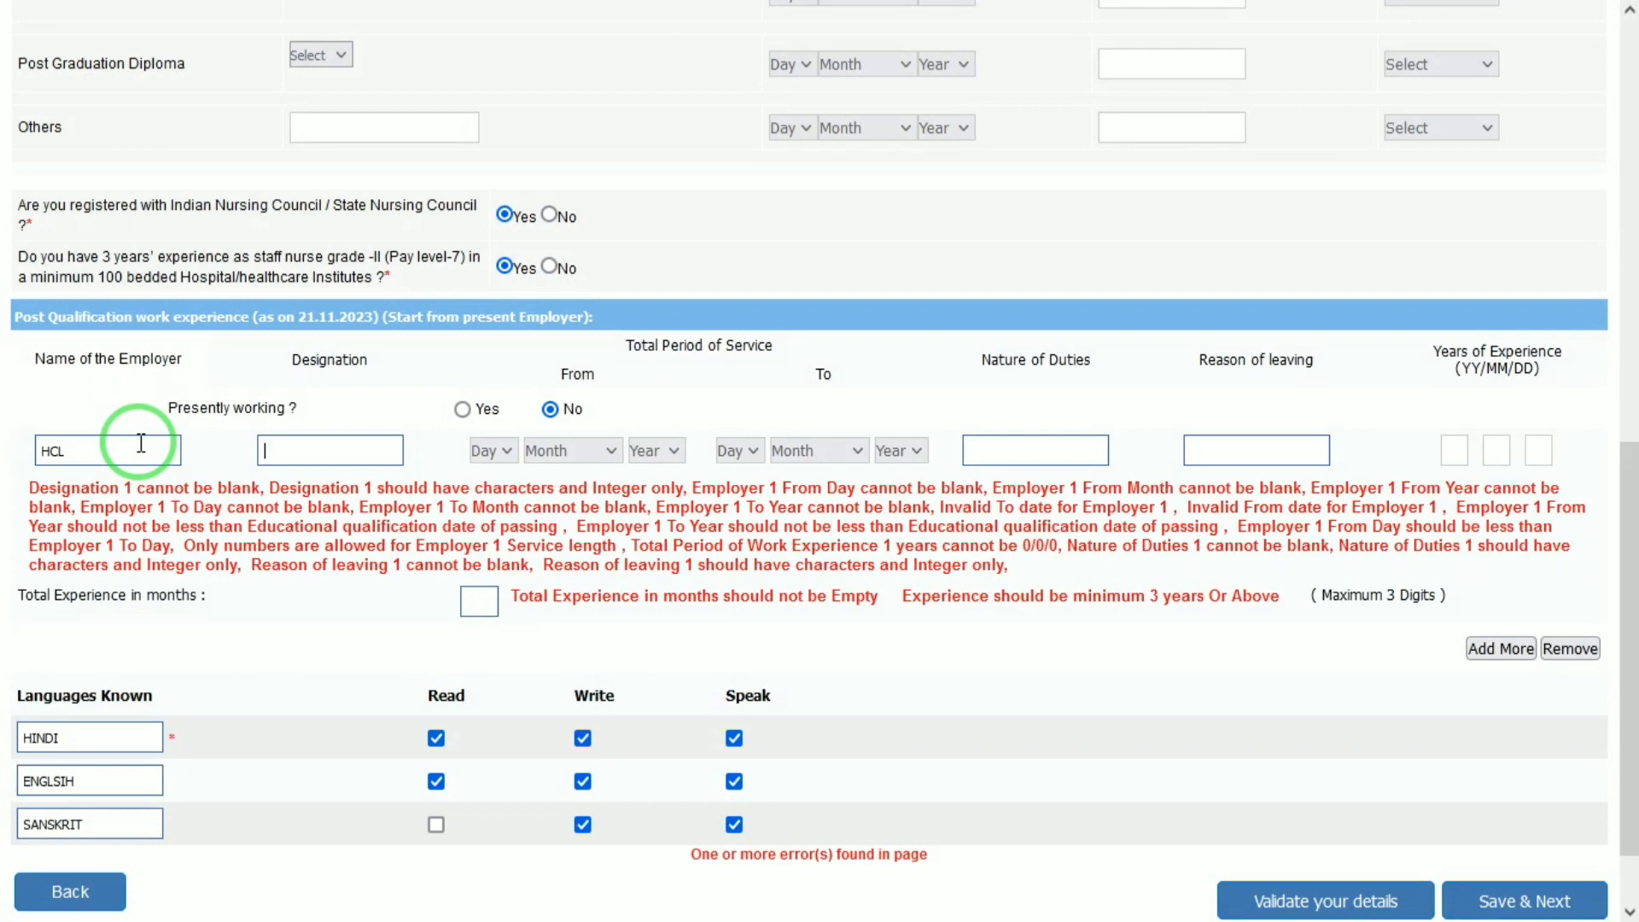
text(OTT)
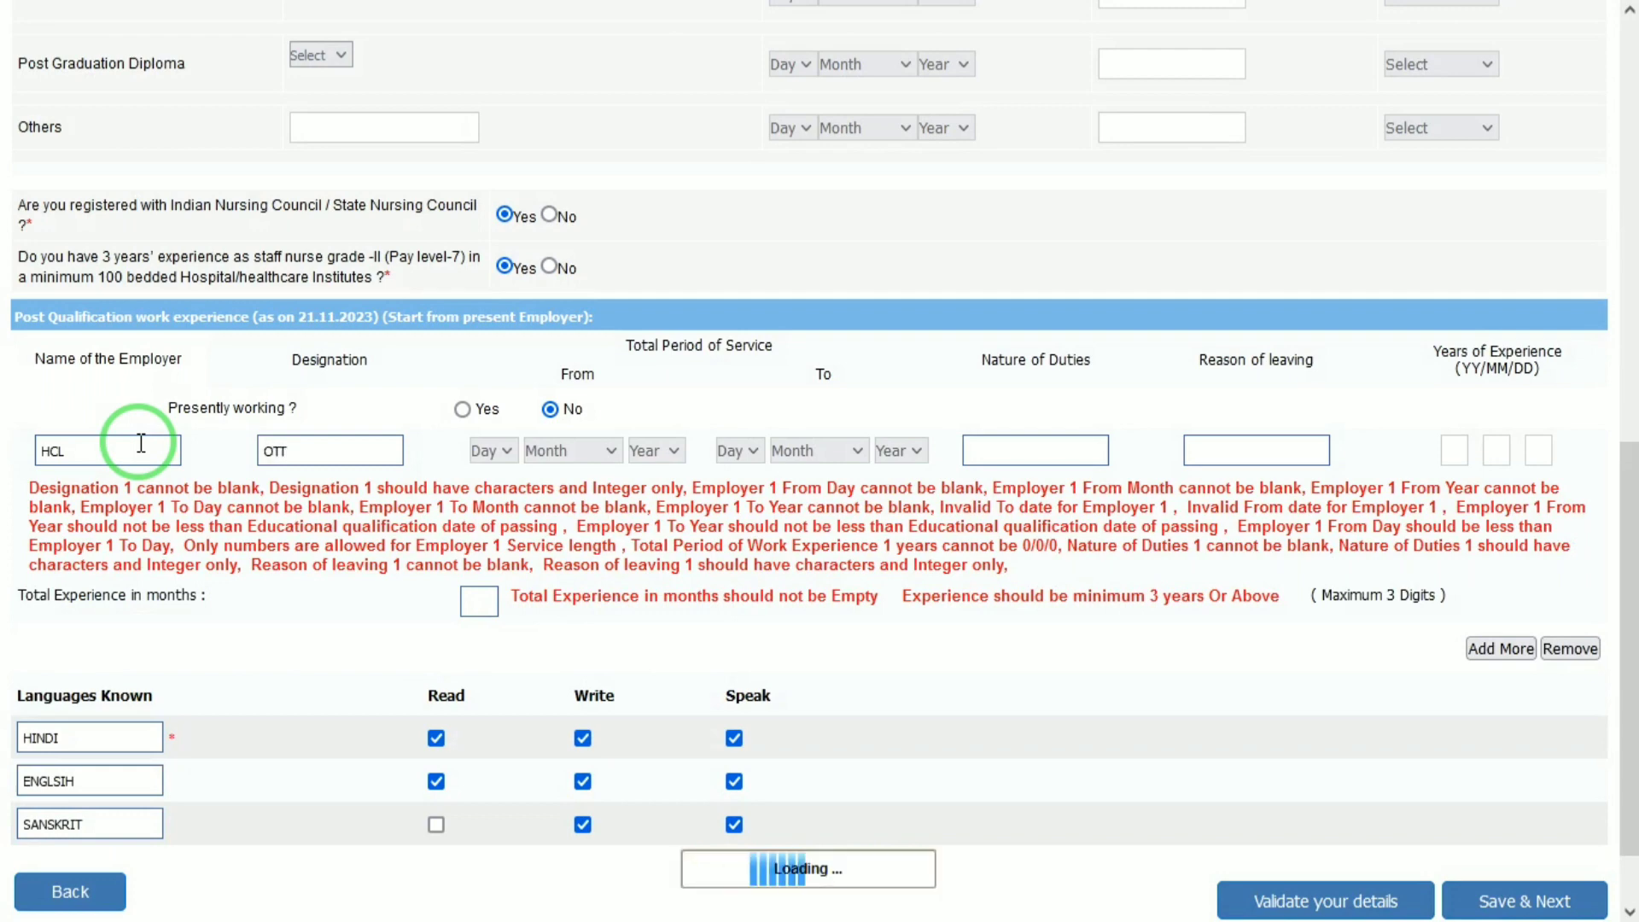
click(494, 453)
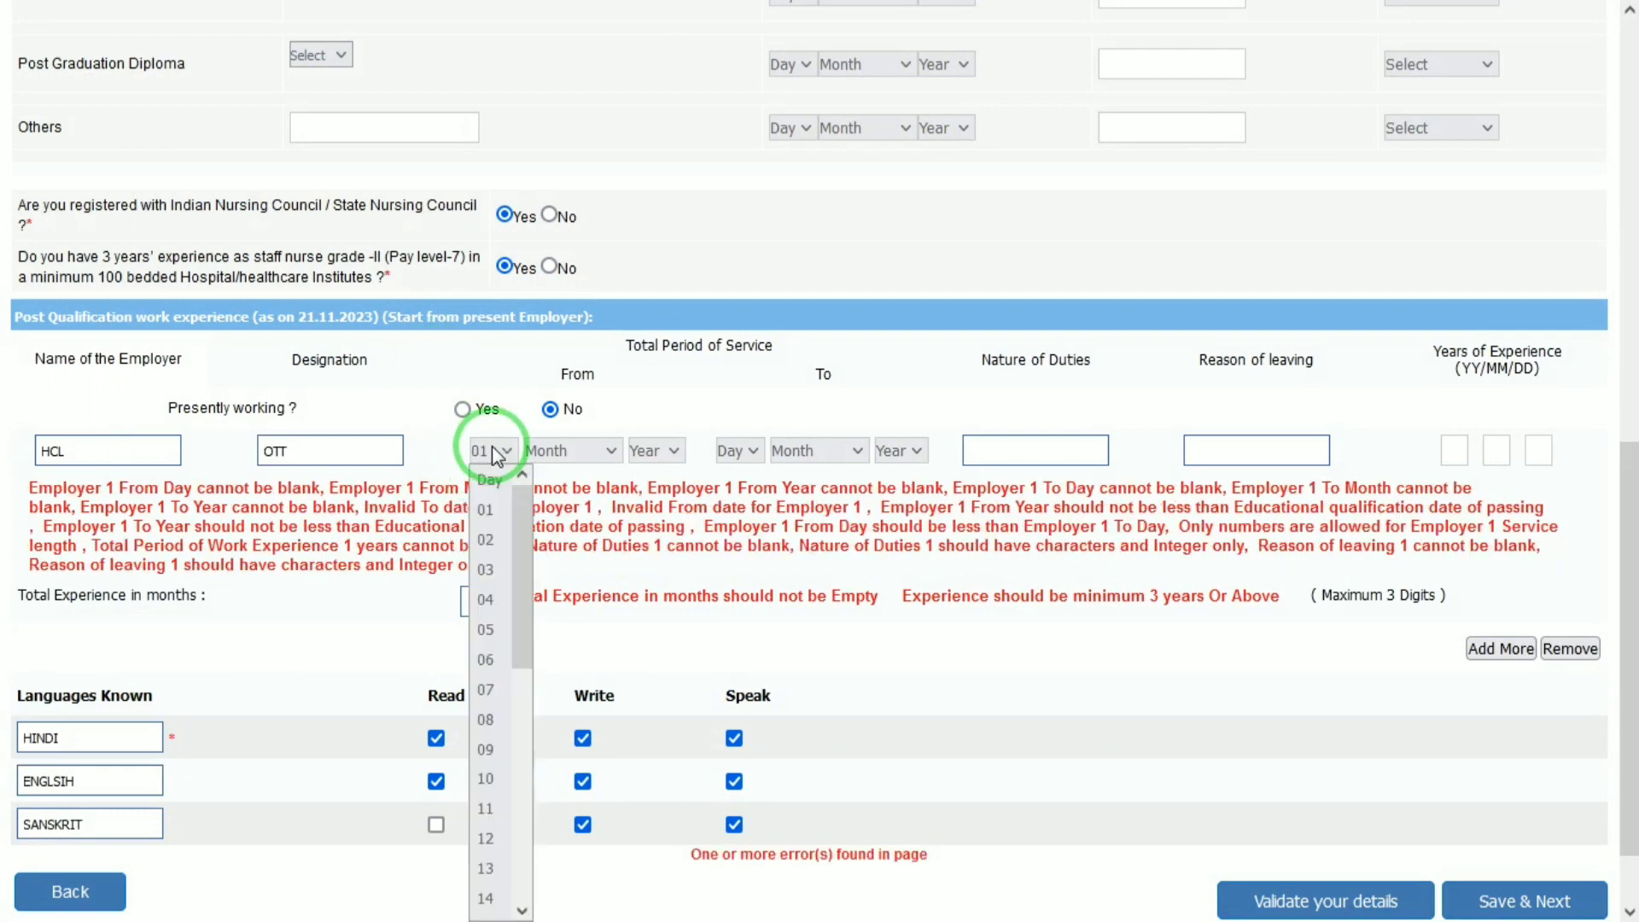
click(497, 455)
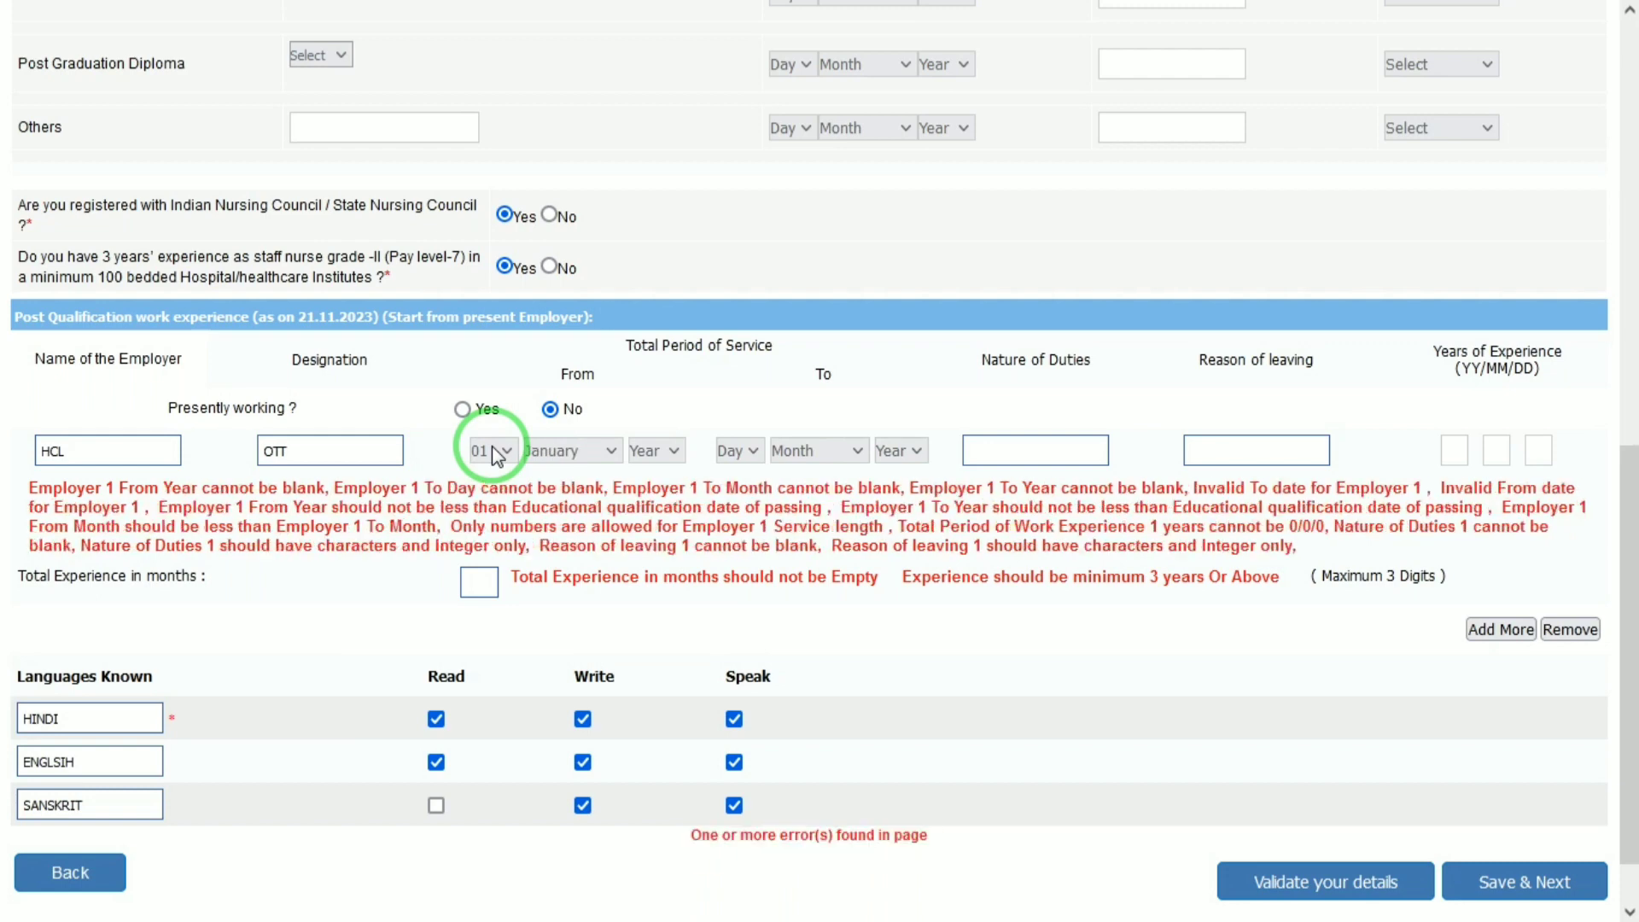
click(656, 452)
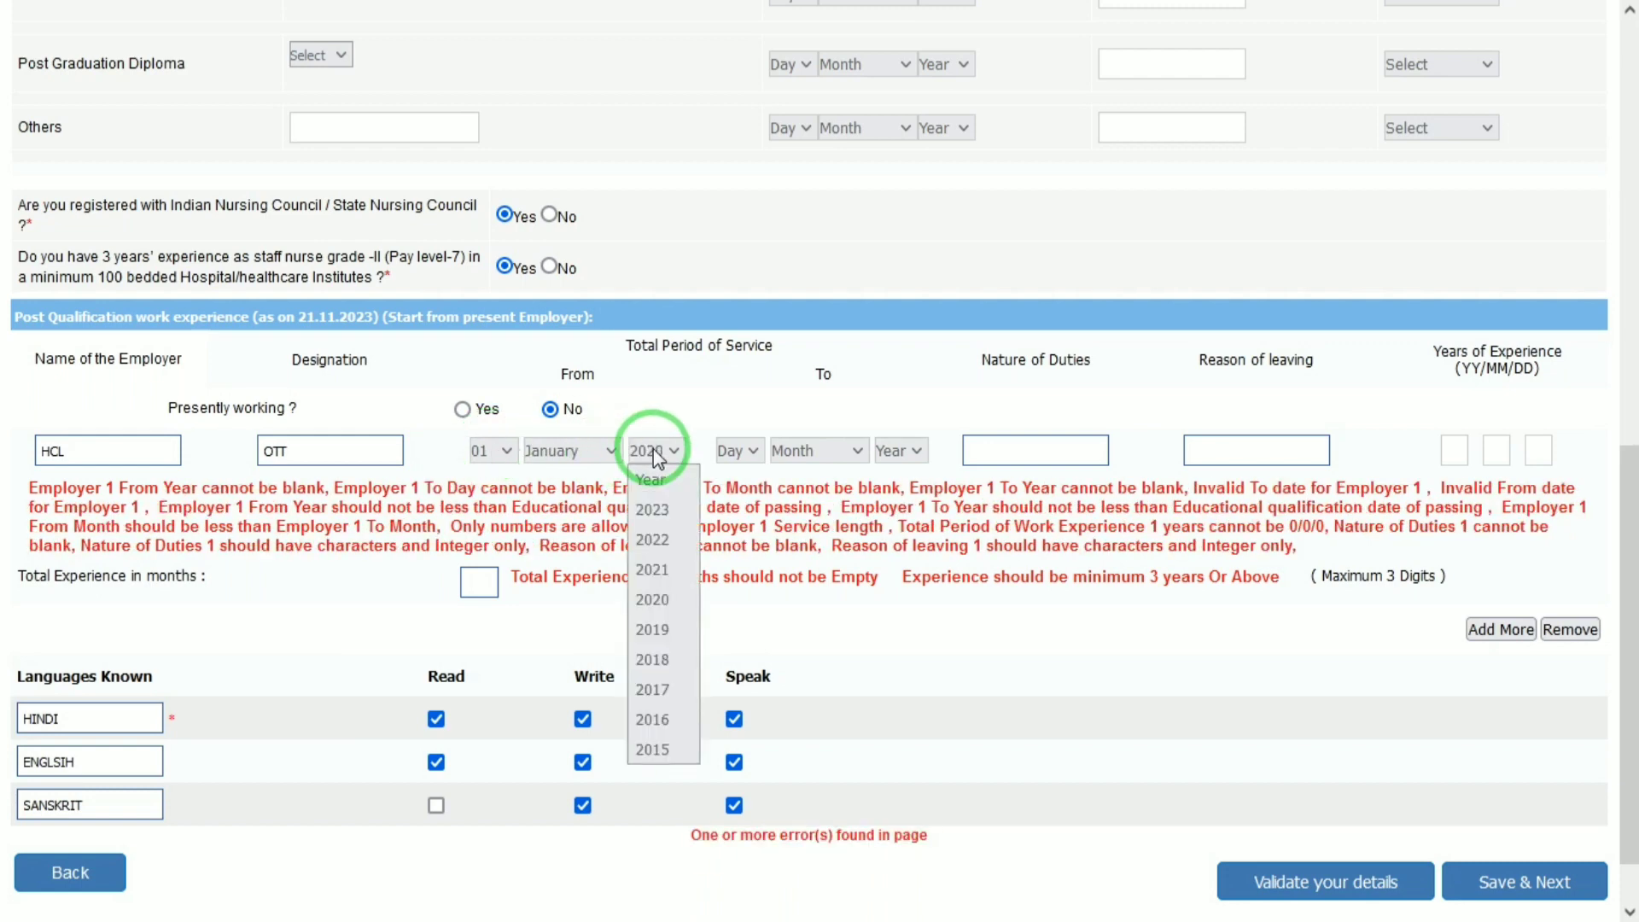
click(656, 452)
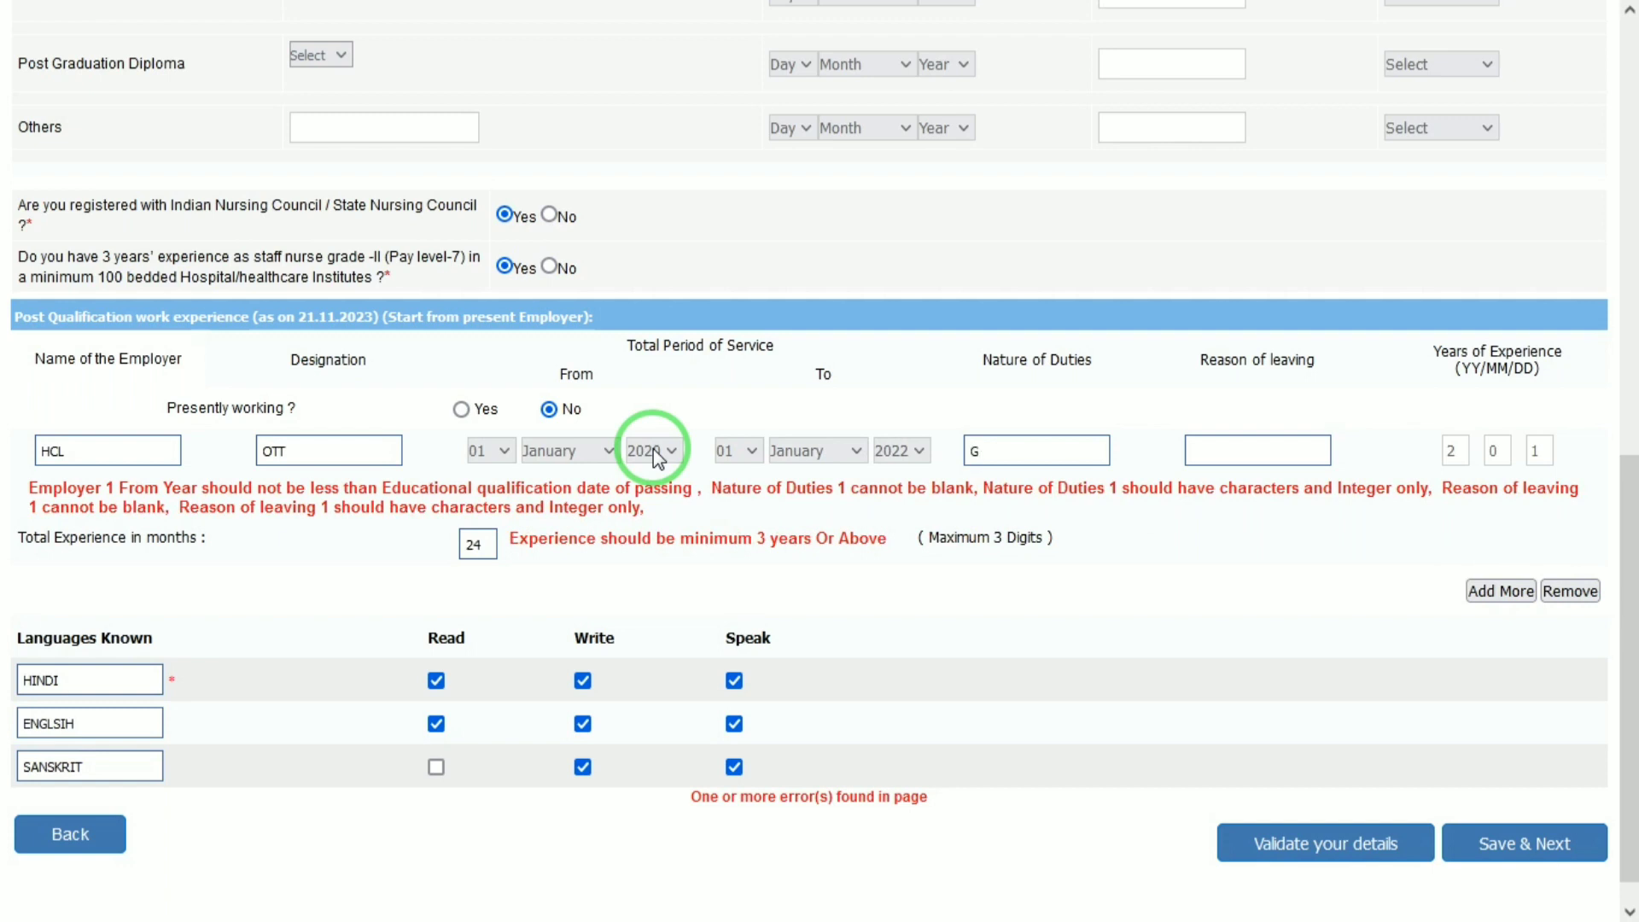
text(GOOD)
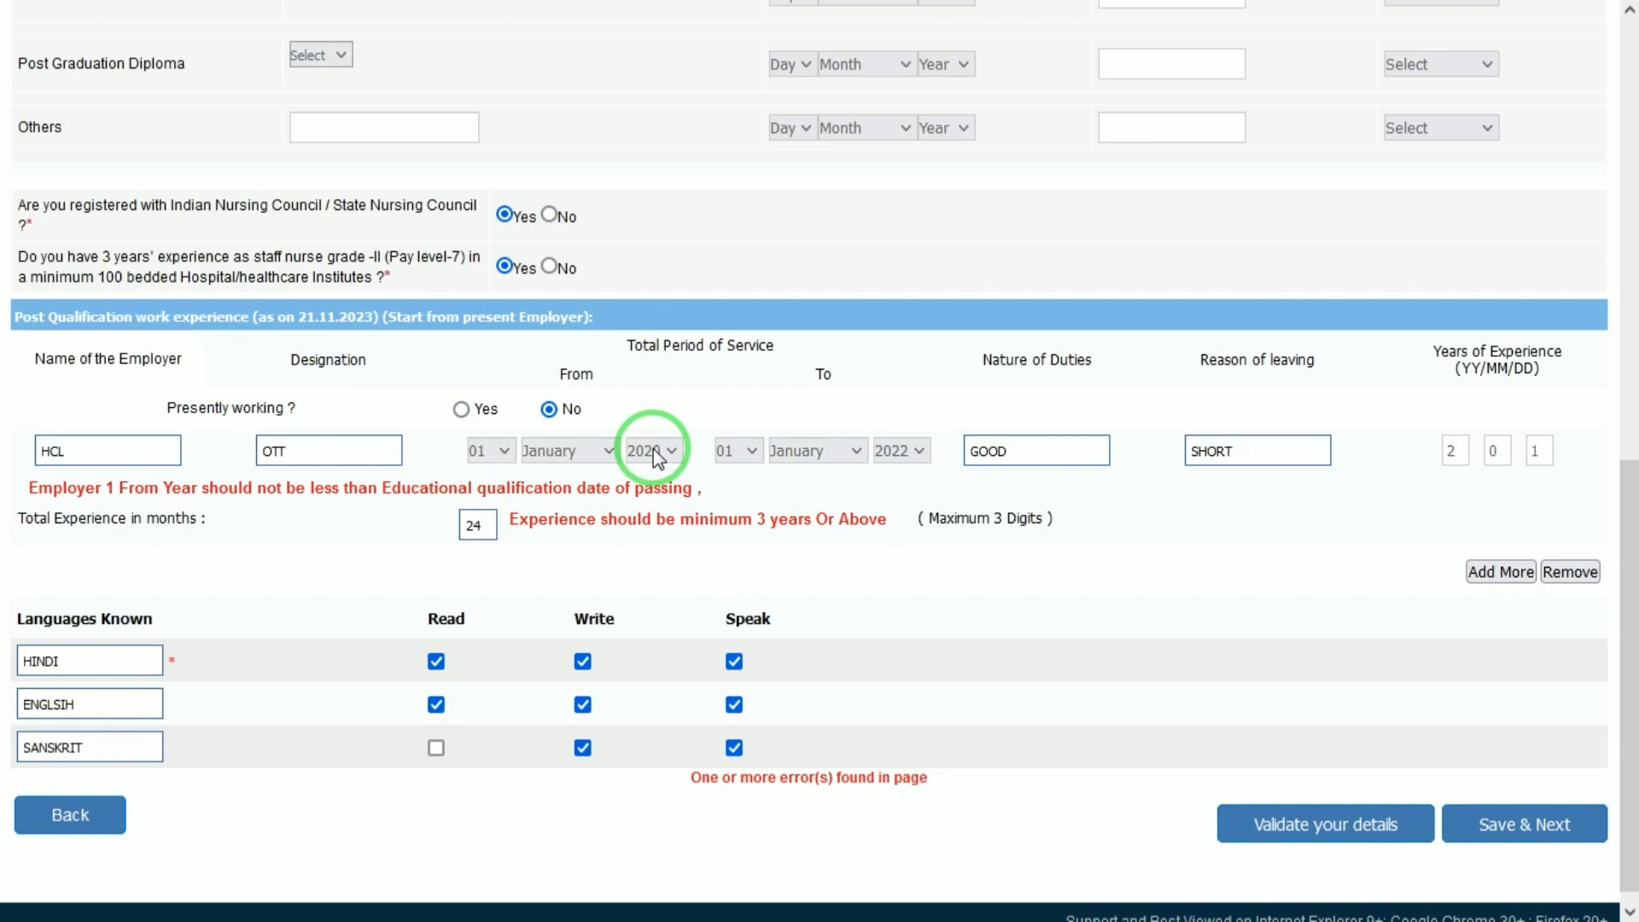
drag(1631, 512, 1622, 291)
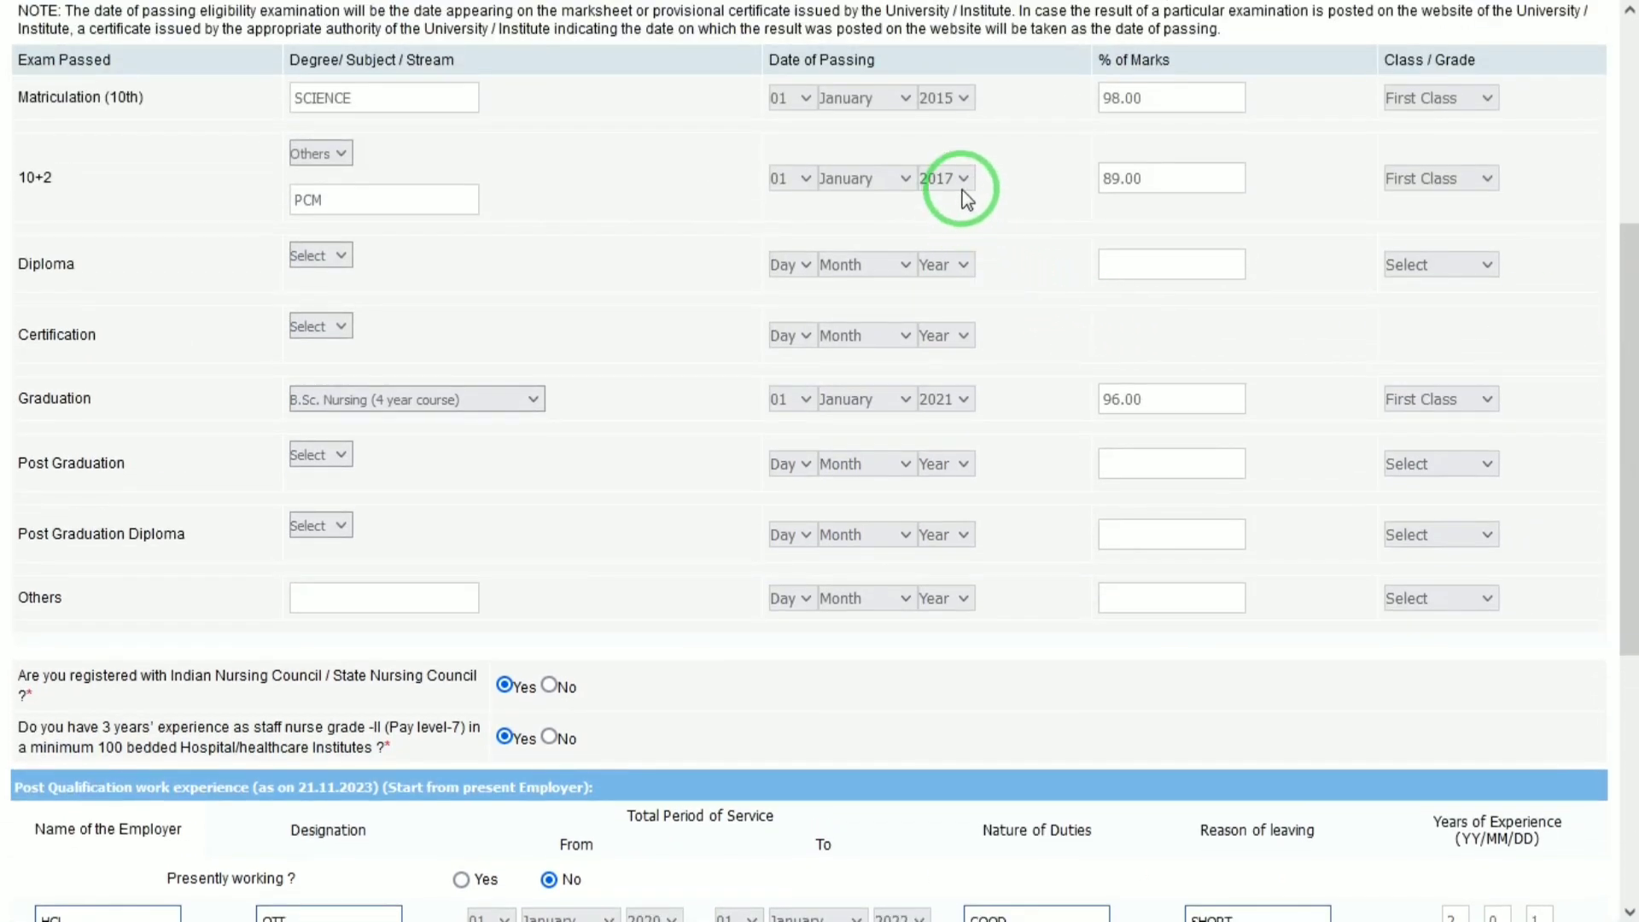
Change the graduation passing year to 2020.
click(946, 403)
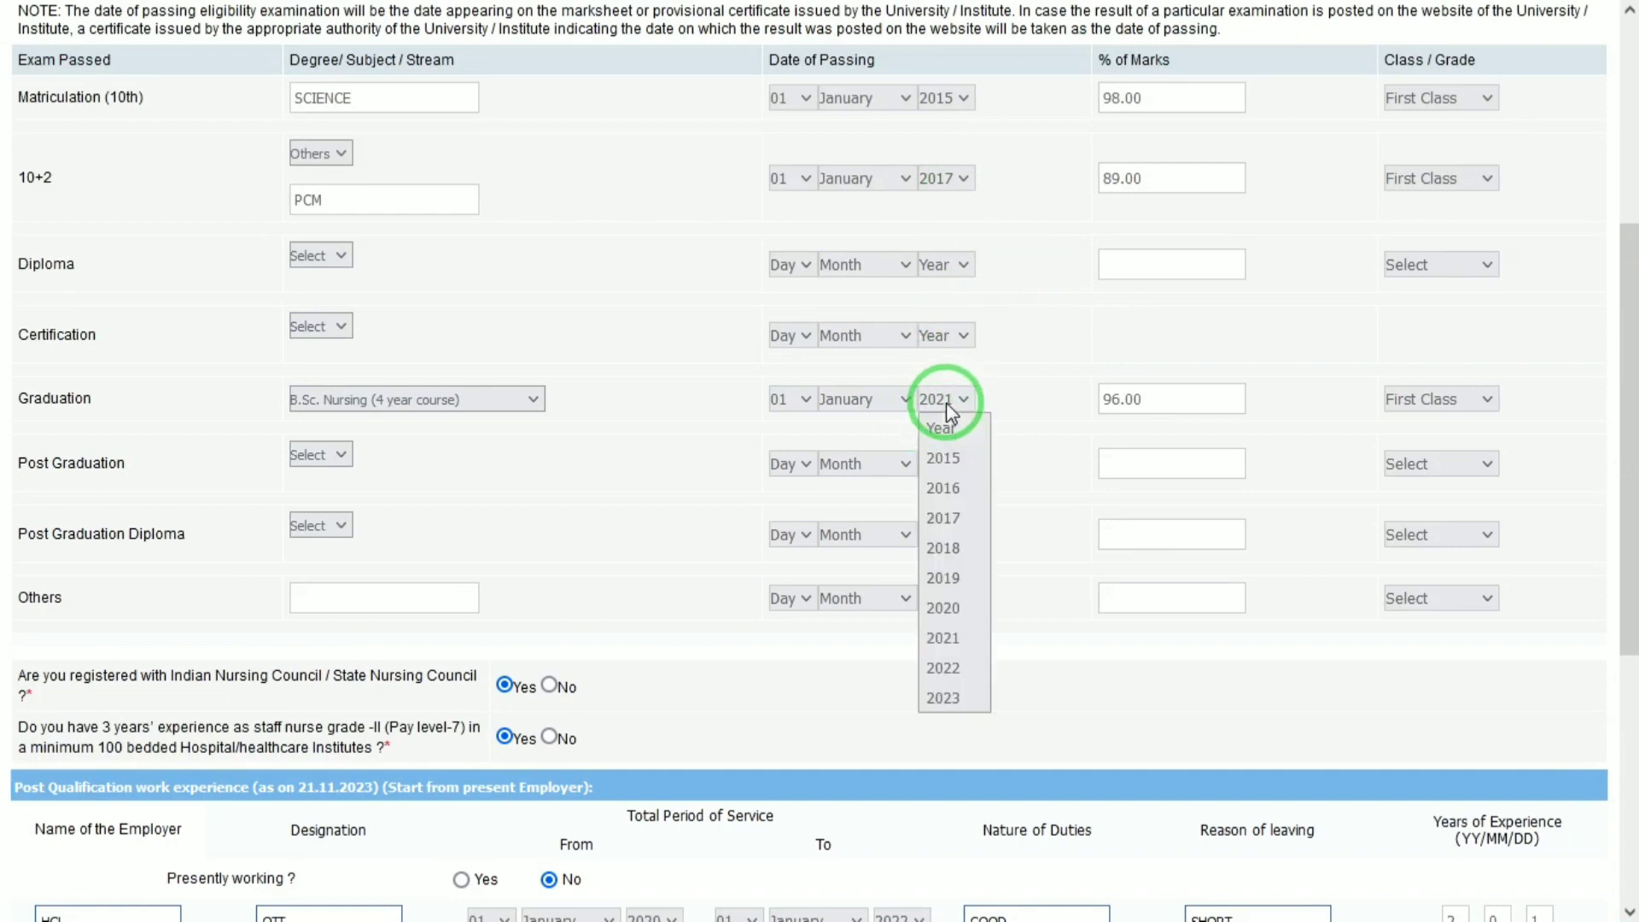
key(Up)
key(Return)
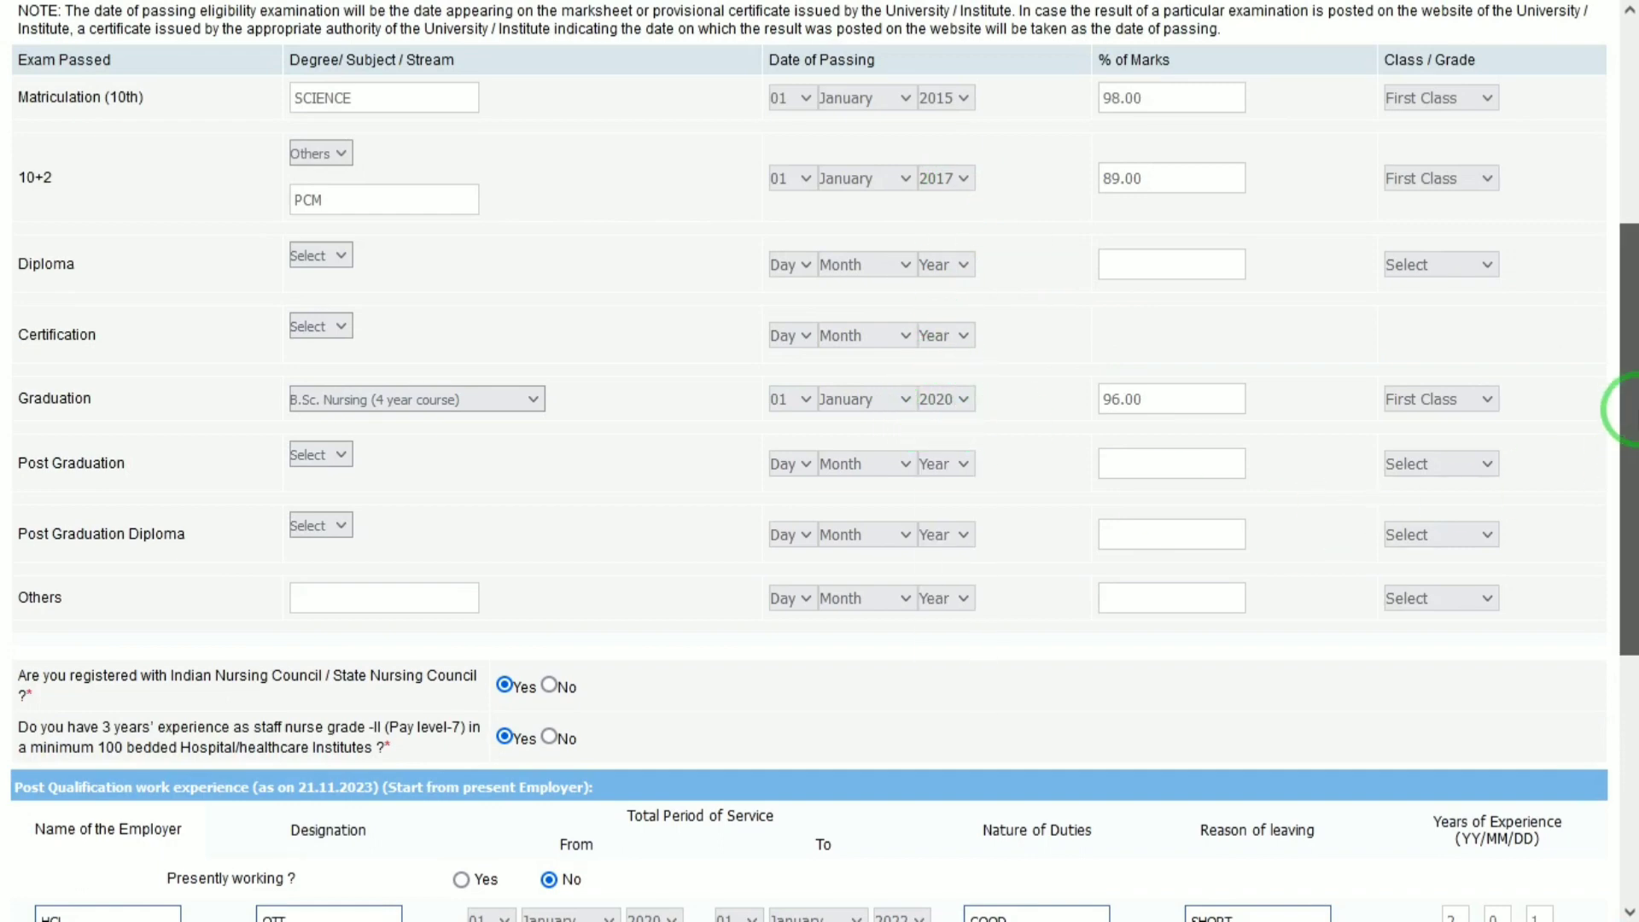
drag(1632, 402, 1632, 779)
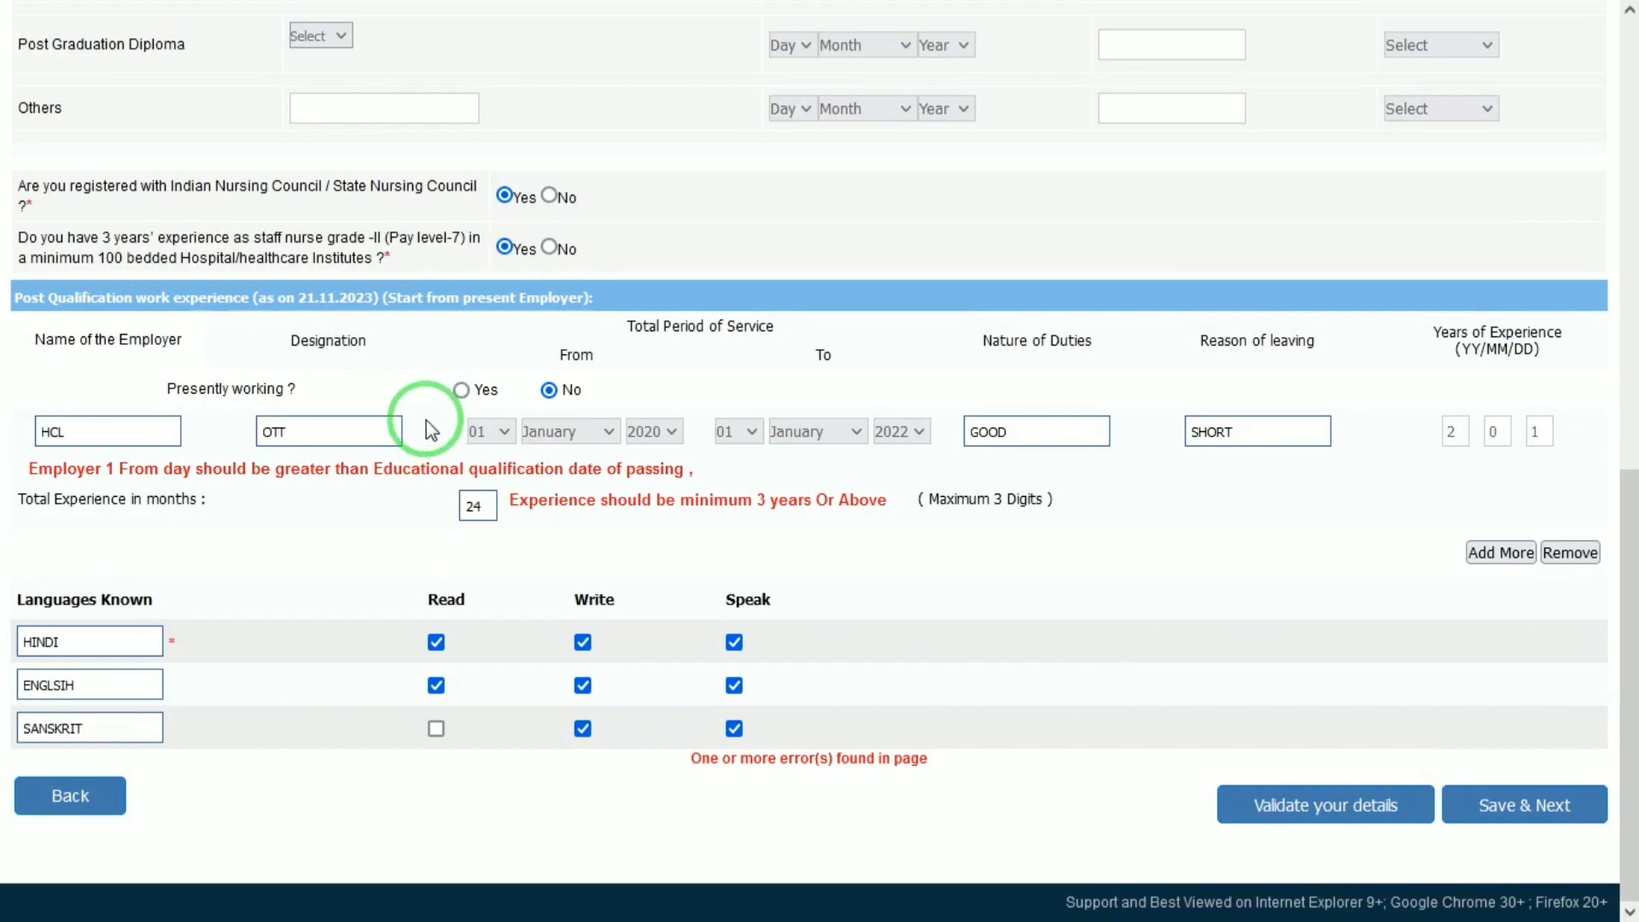
Set the employment start day to 02 and the end year to 2023.
click(499, 433)
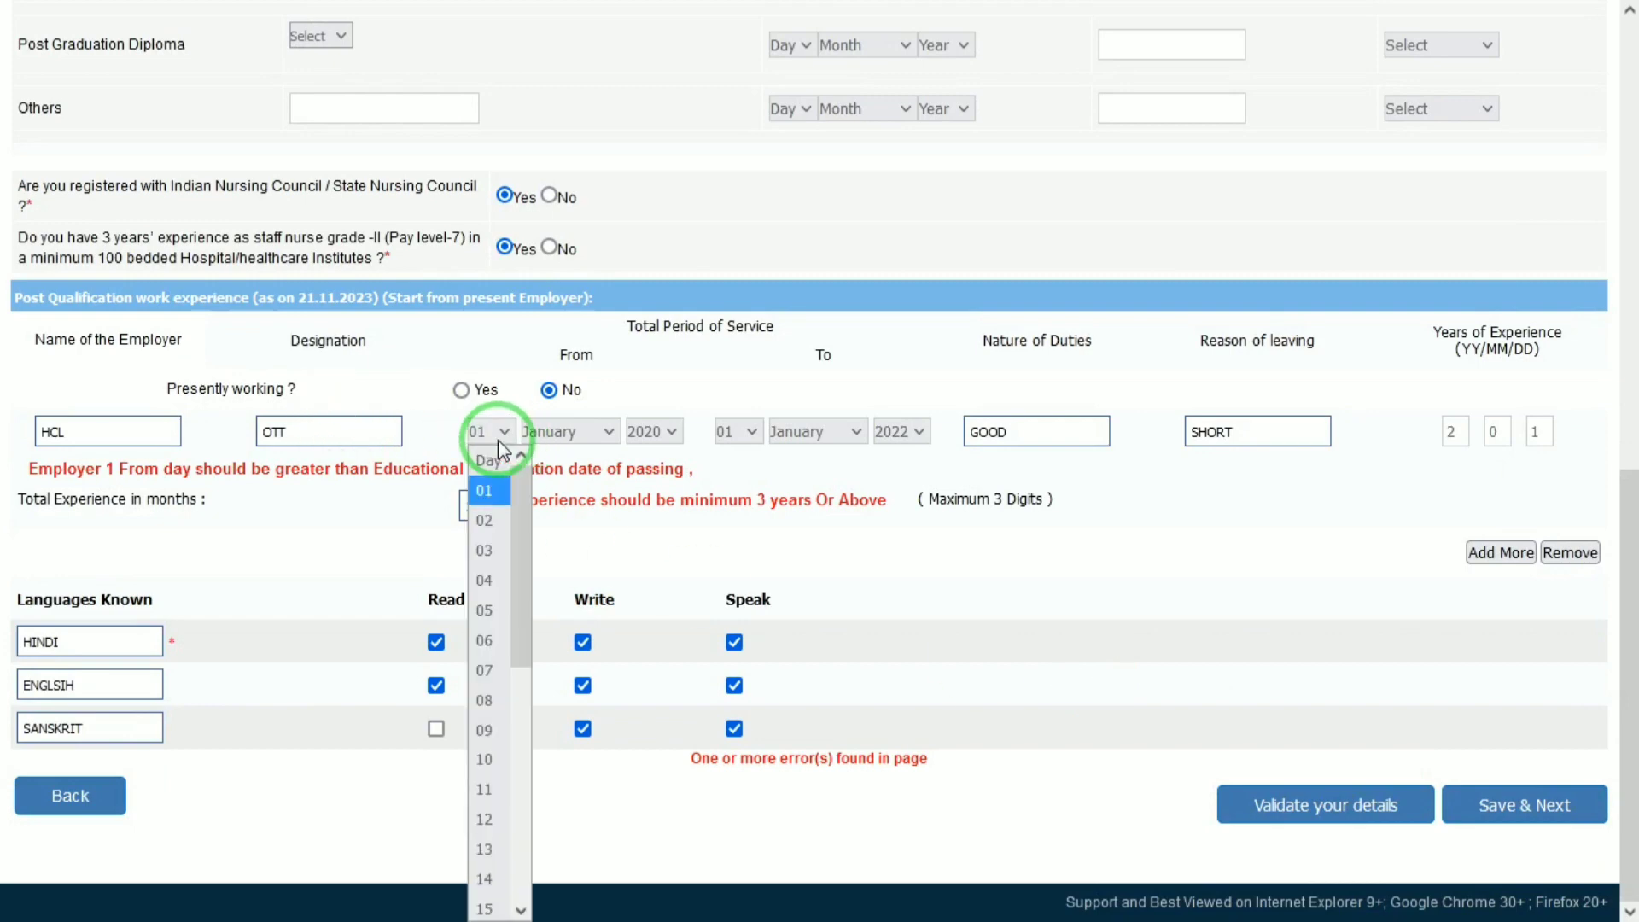
key(Down)
key(Return)
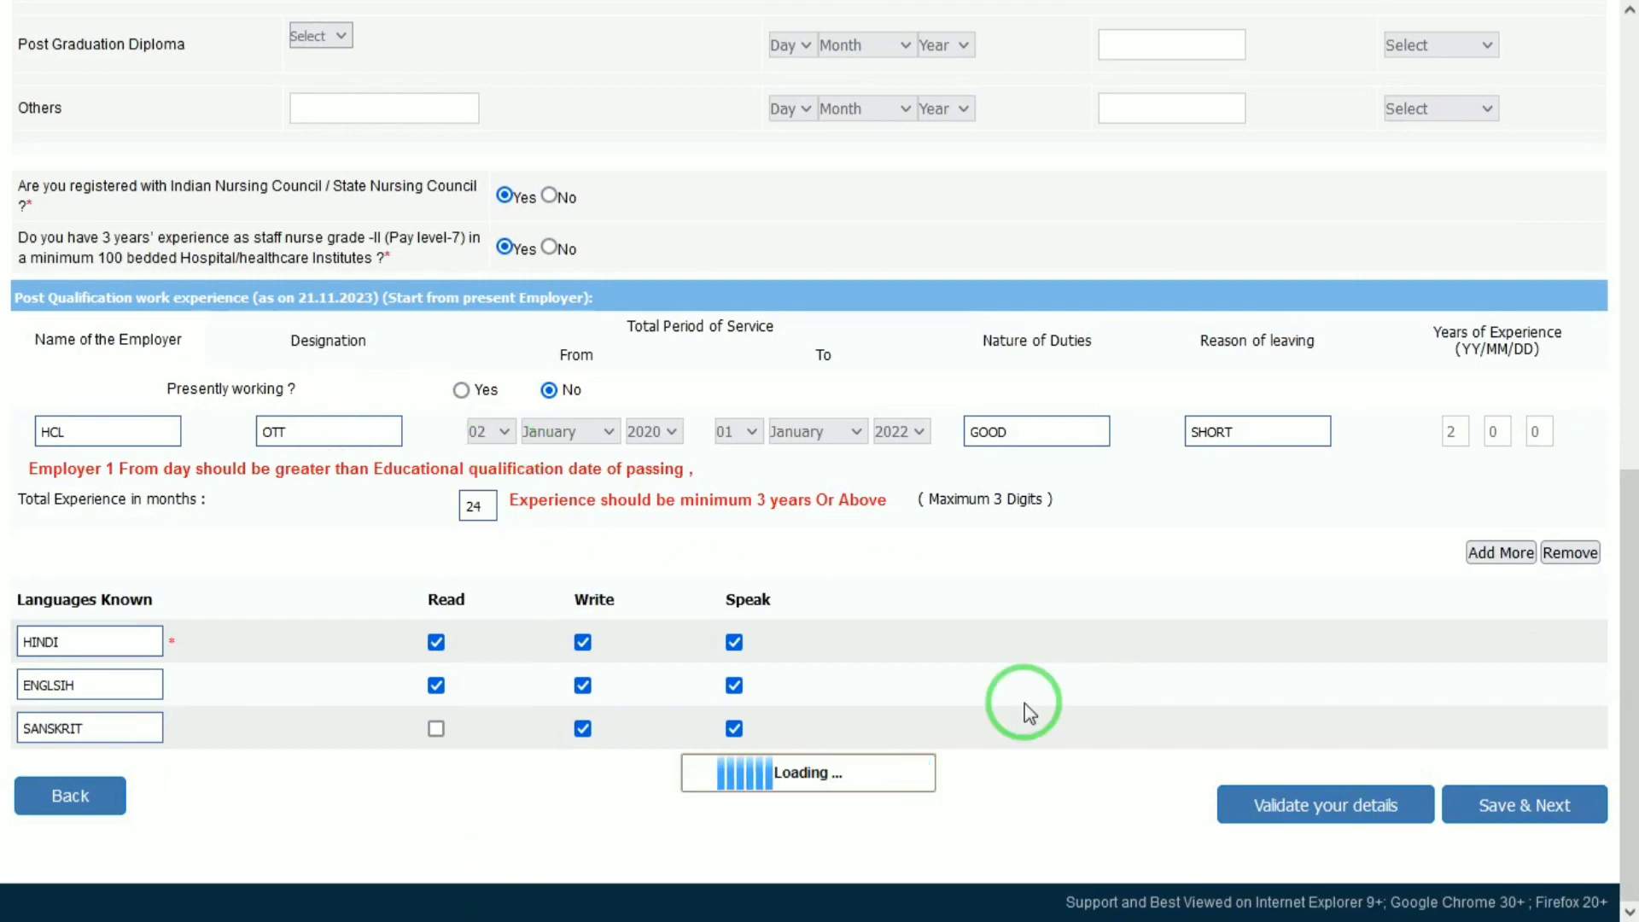
click(1259, 817)
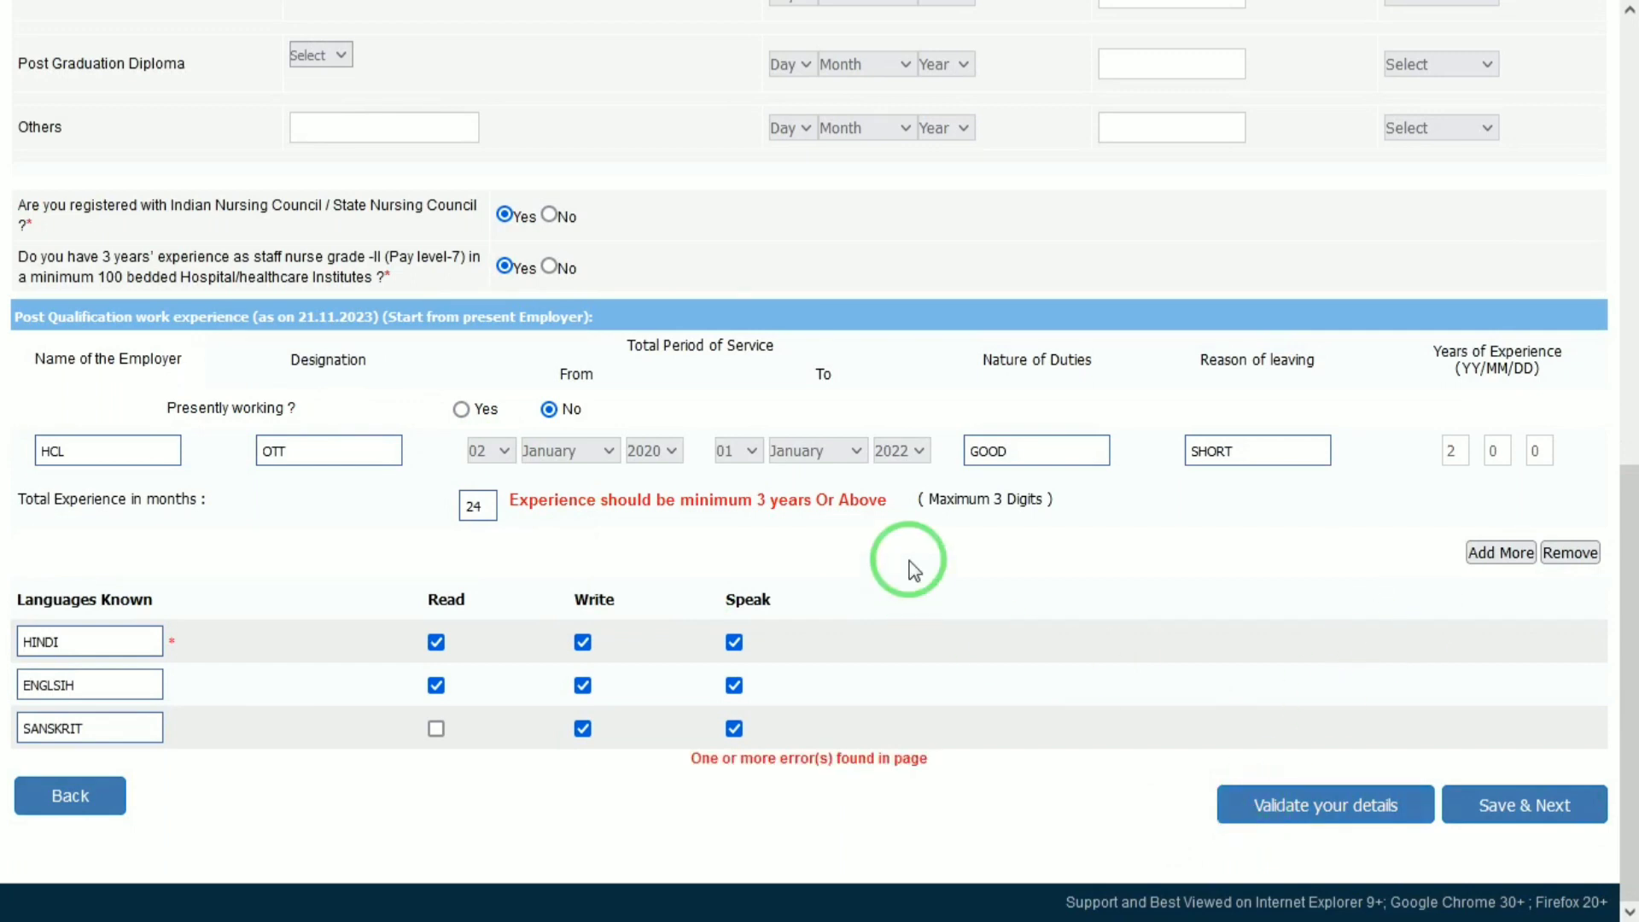
click(895, 453)
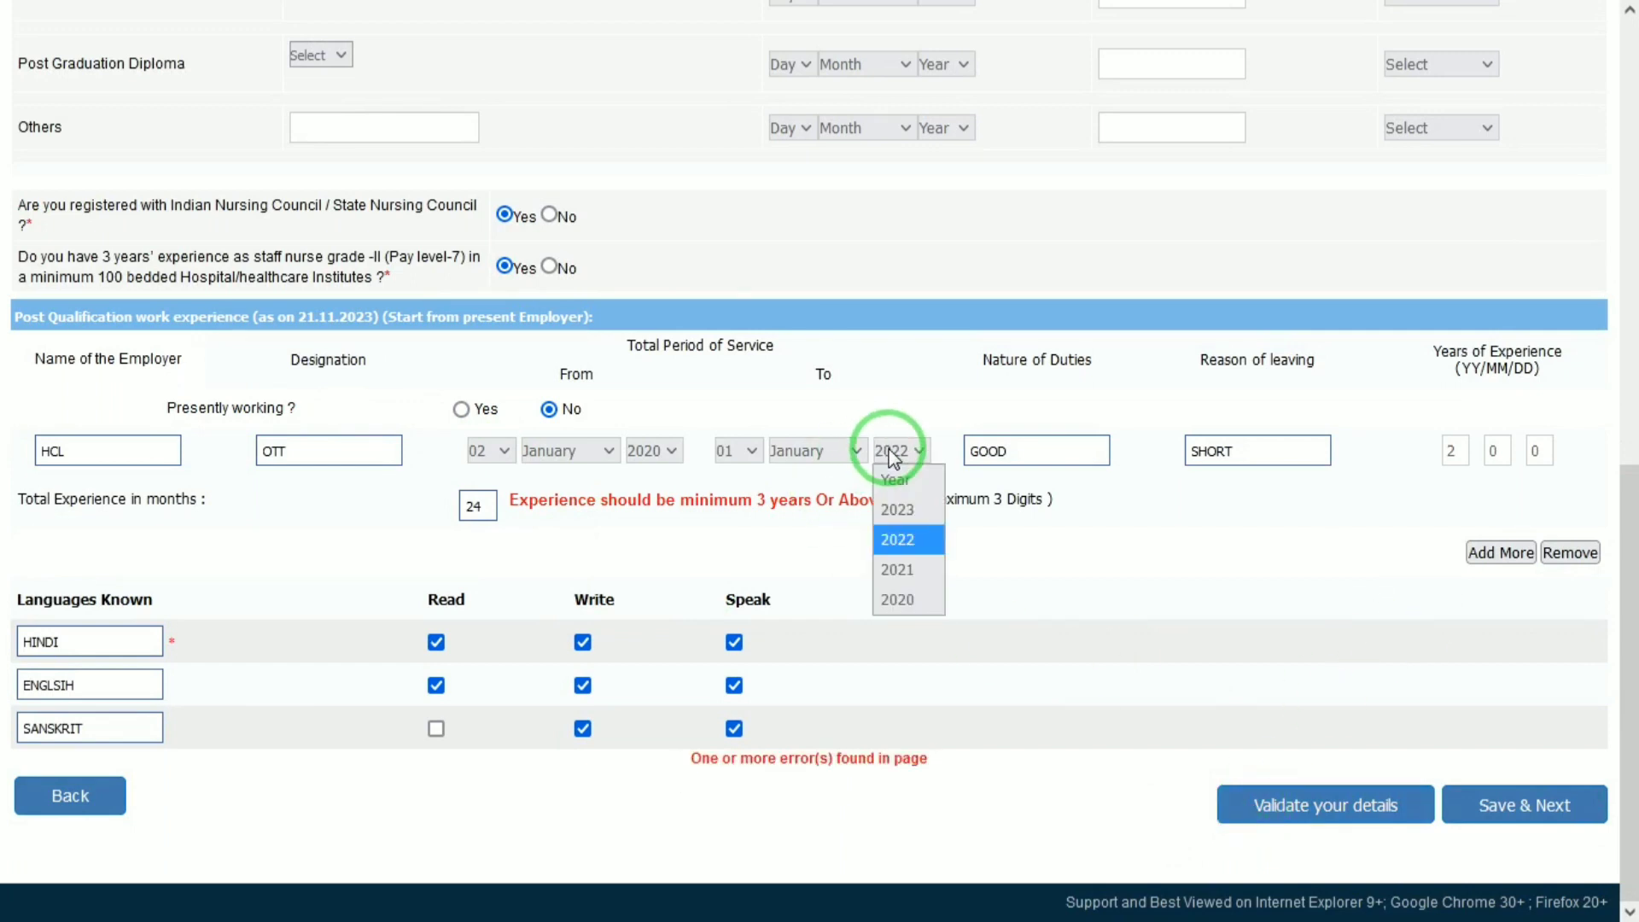
click(897, 510)
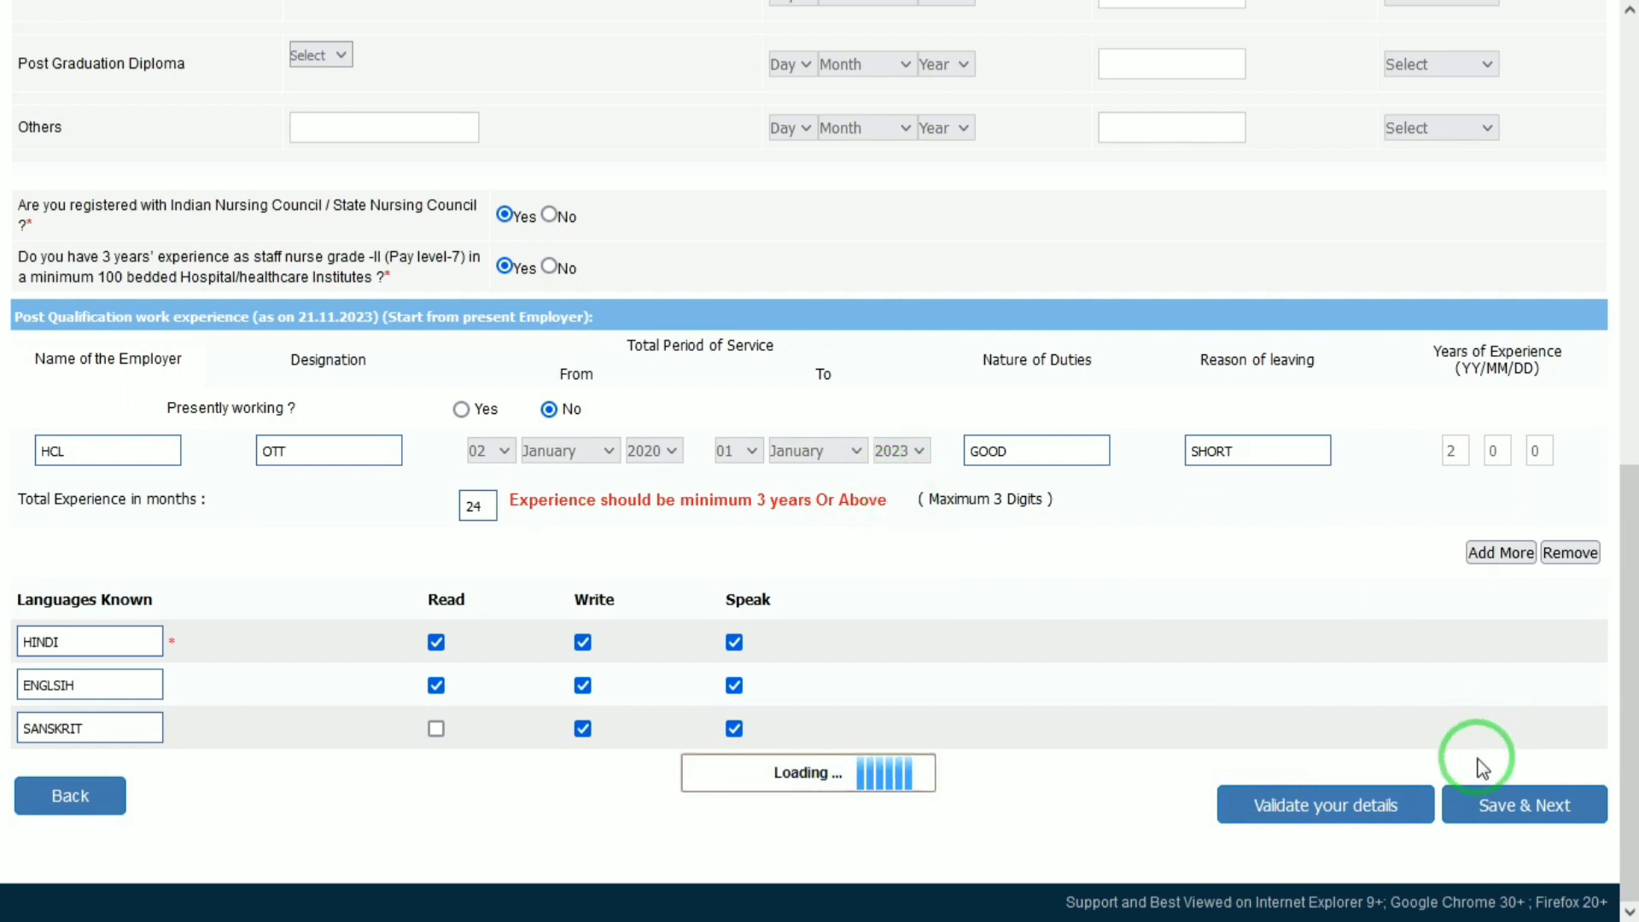
Validate the details, dismiss the success message, and save to reach the preview.
click(1326, 809)
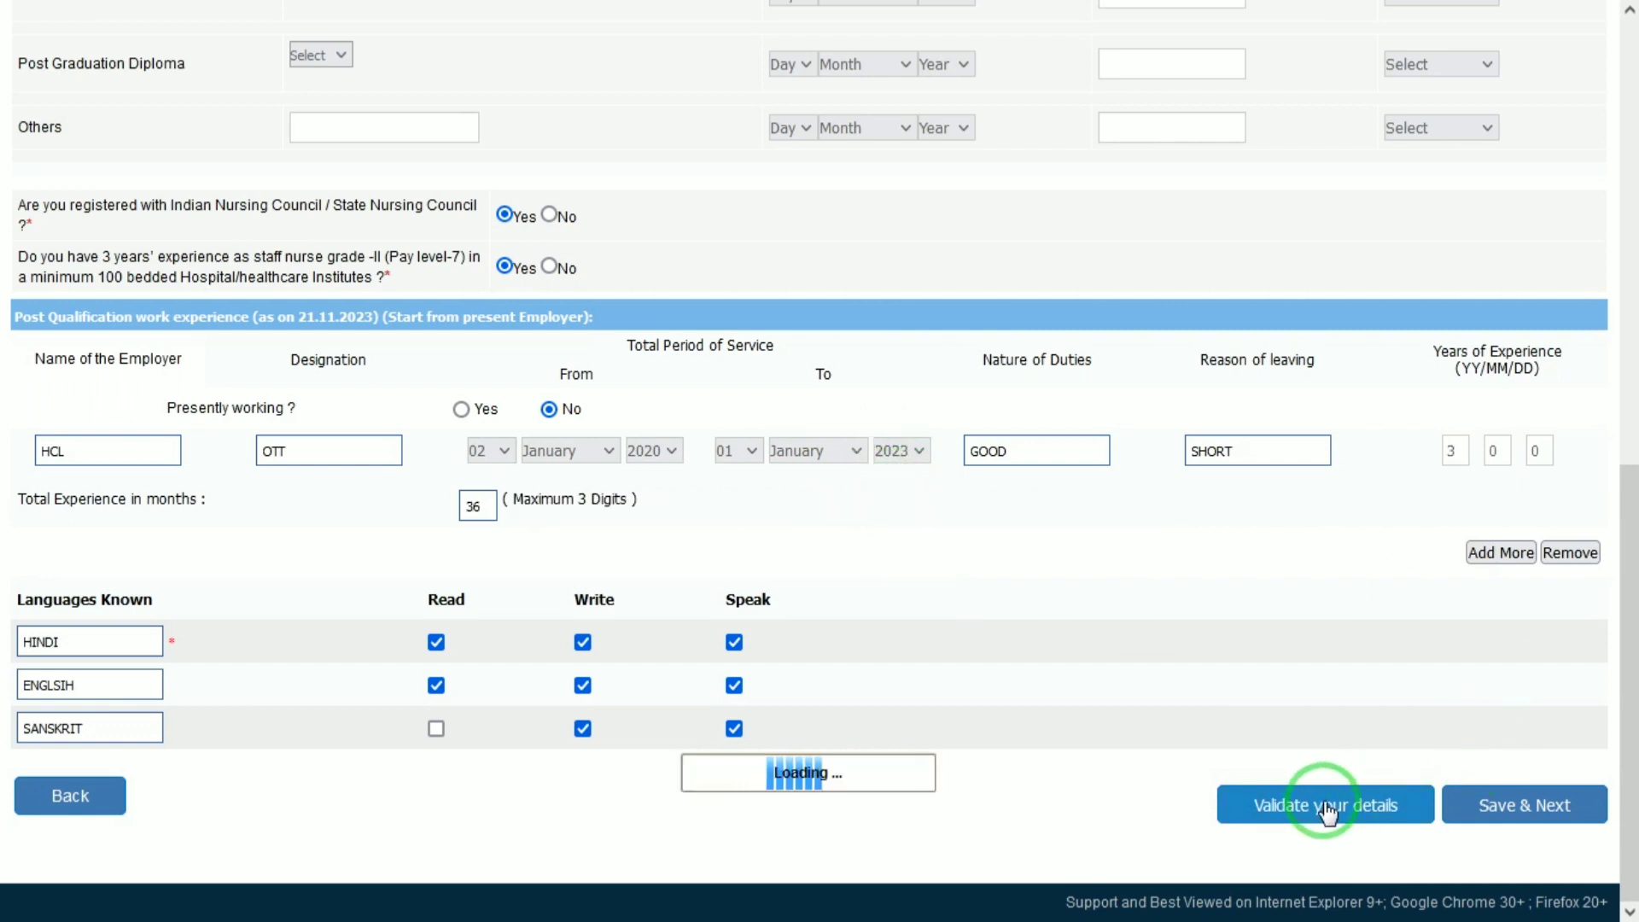
click(1016, 501)
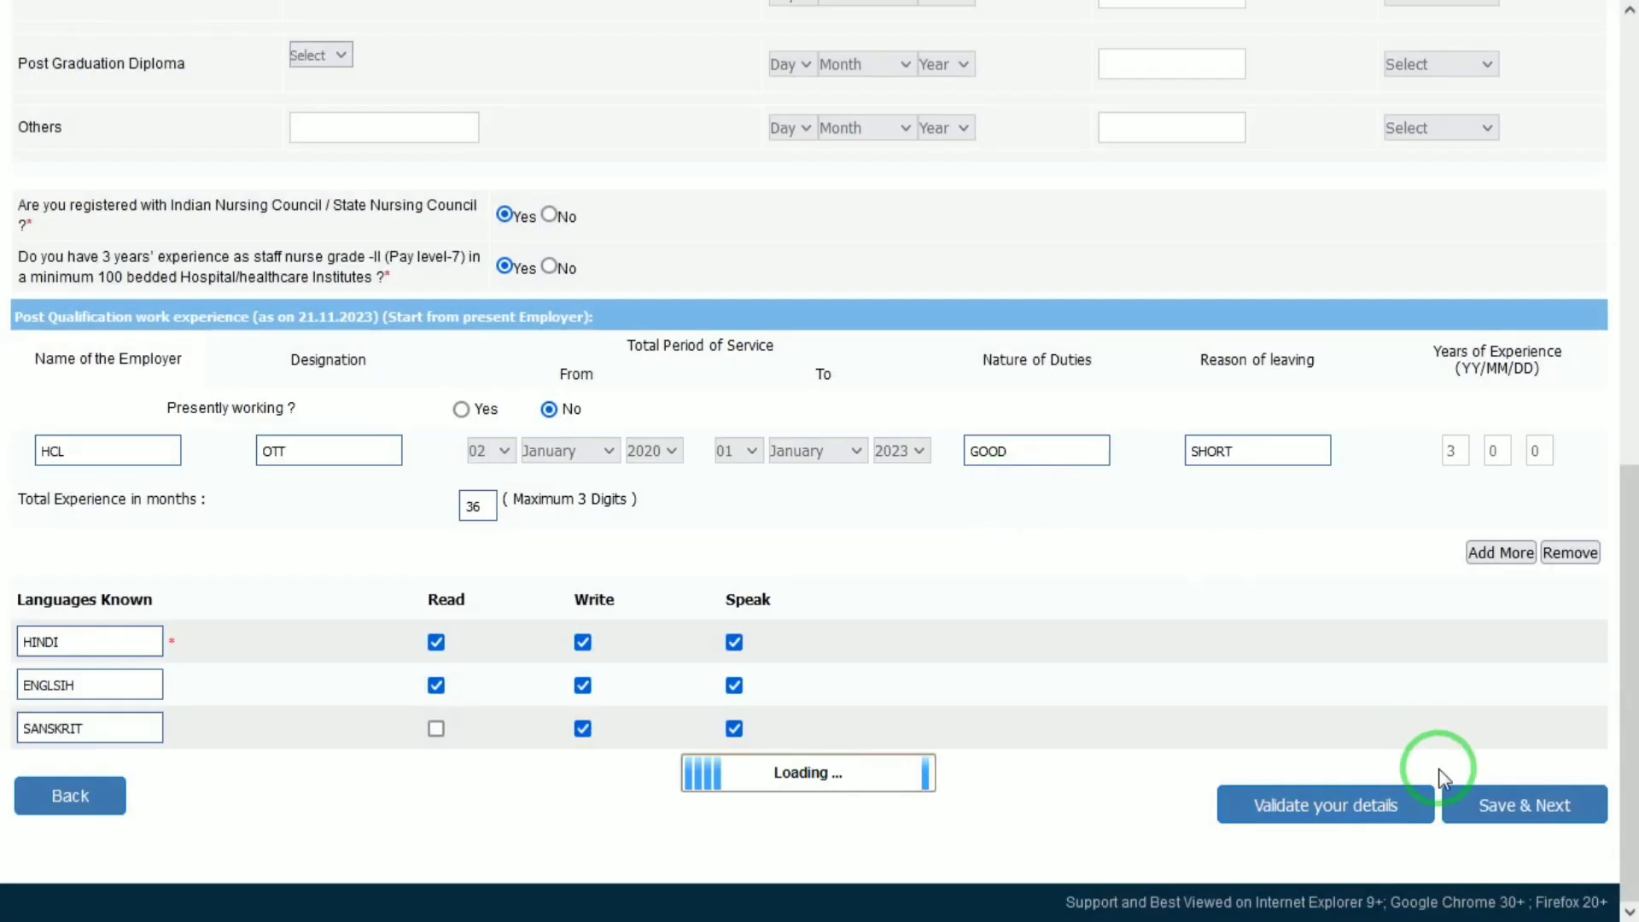
click(1490, 807)
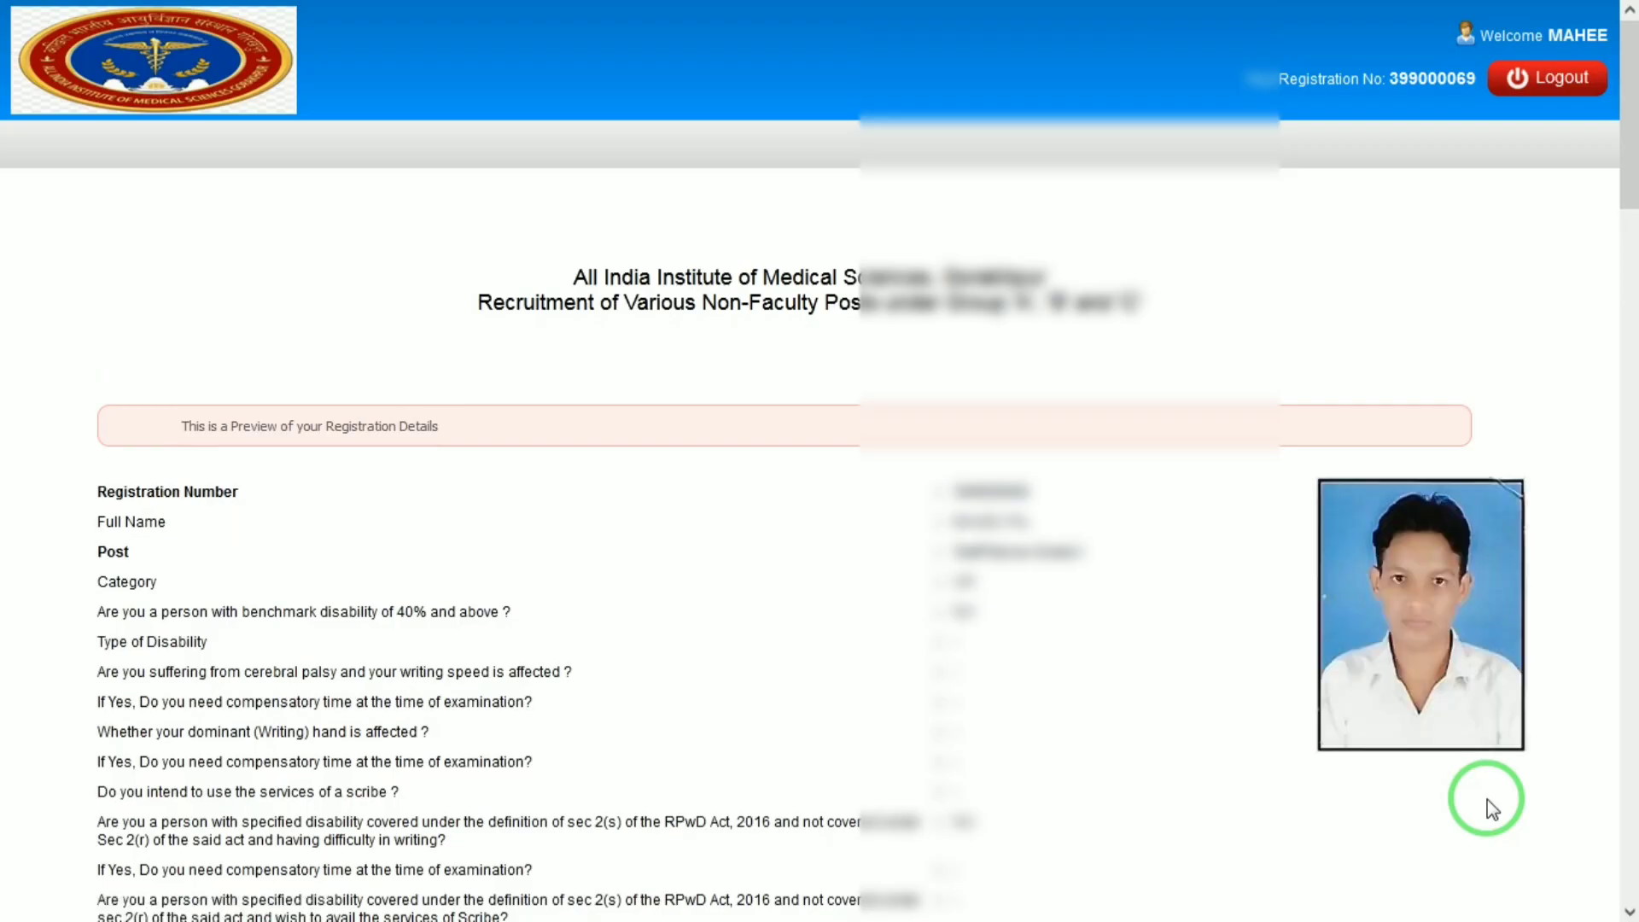
Agree to the declaration, complete registration, and confirm both warning dialogs.
drag(1634, 231, 1630, 875)
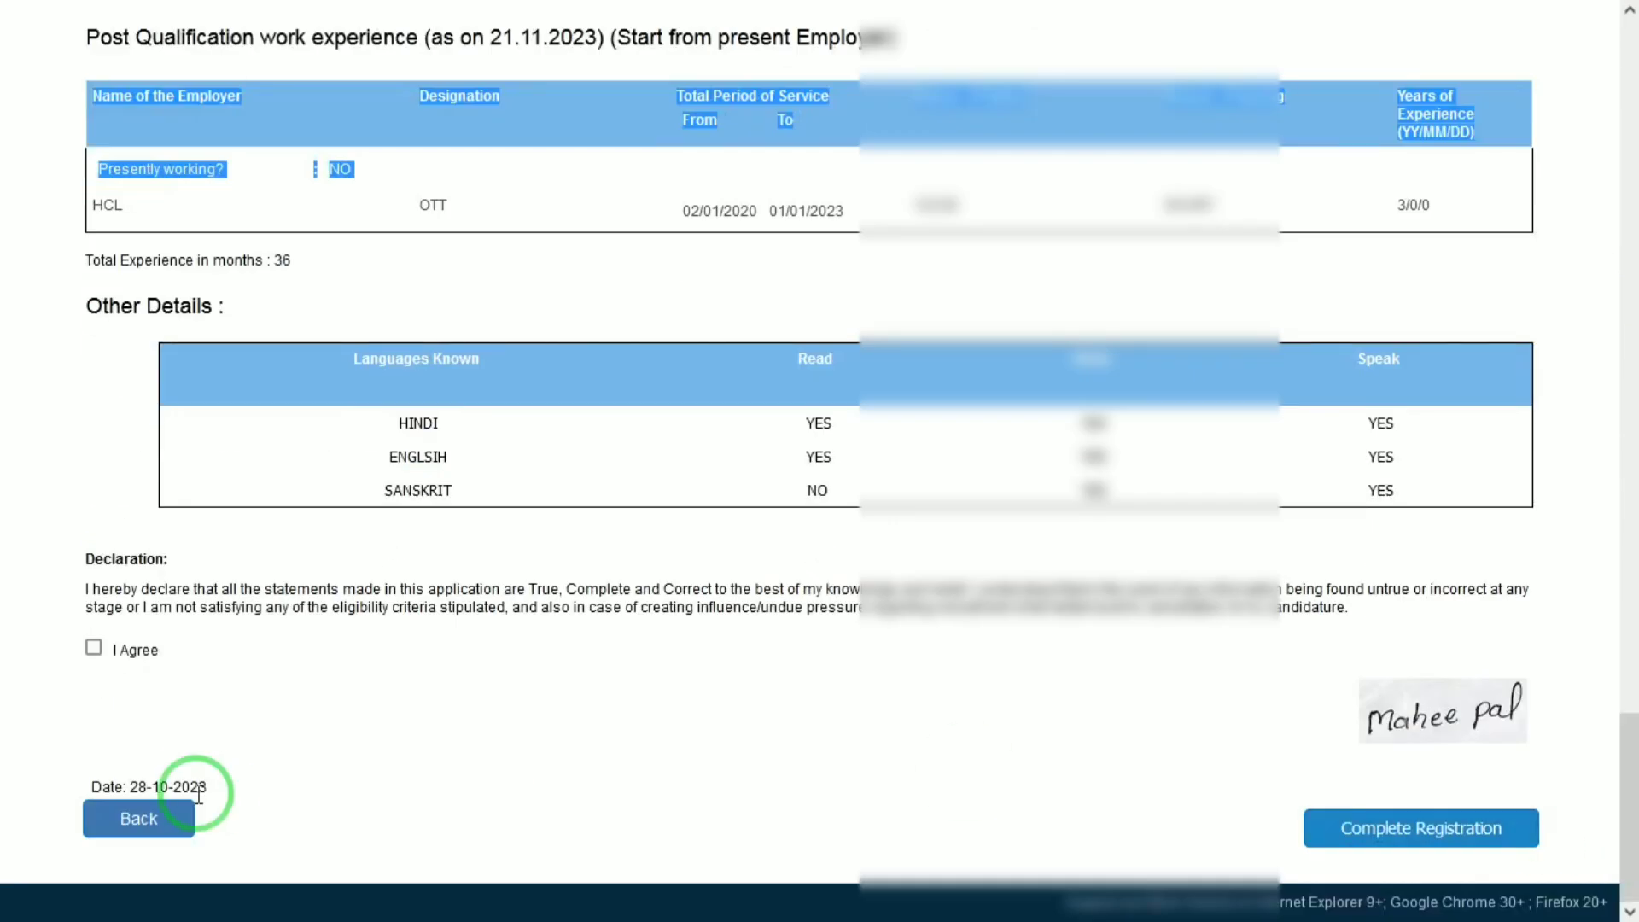
click(94, 648)
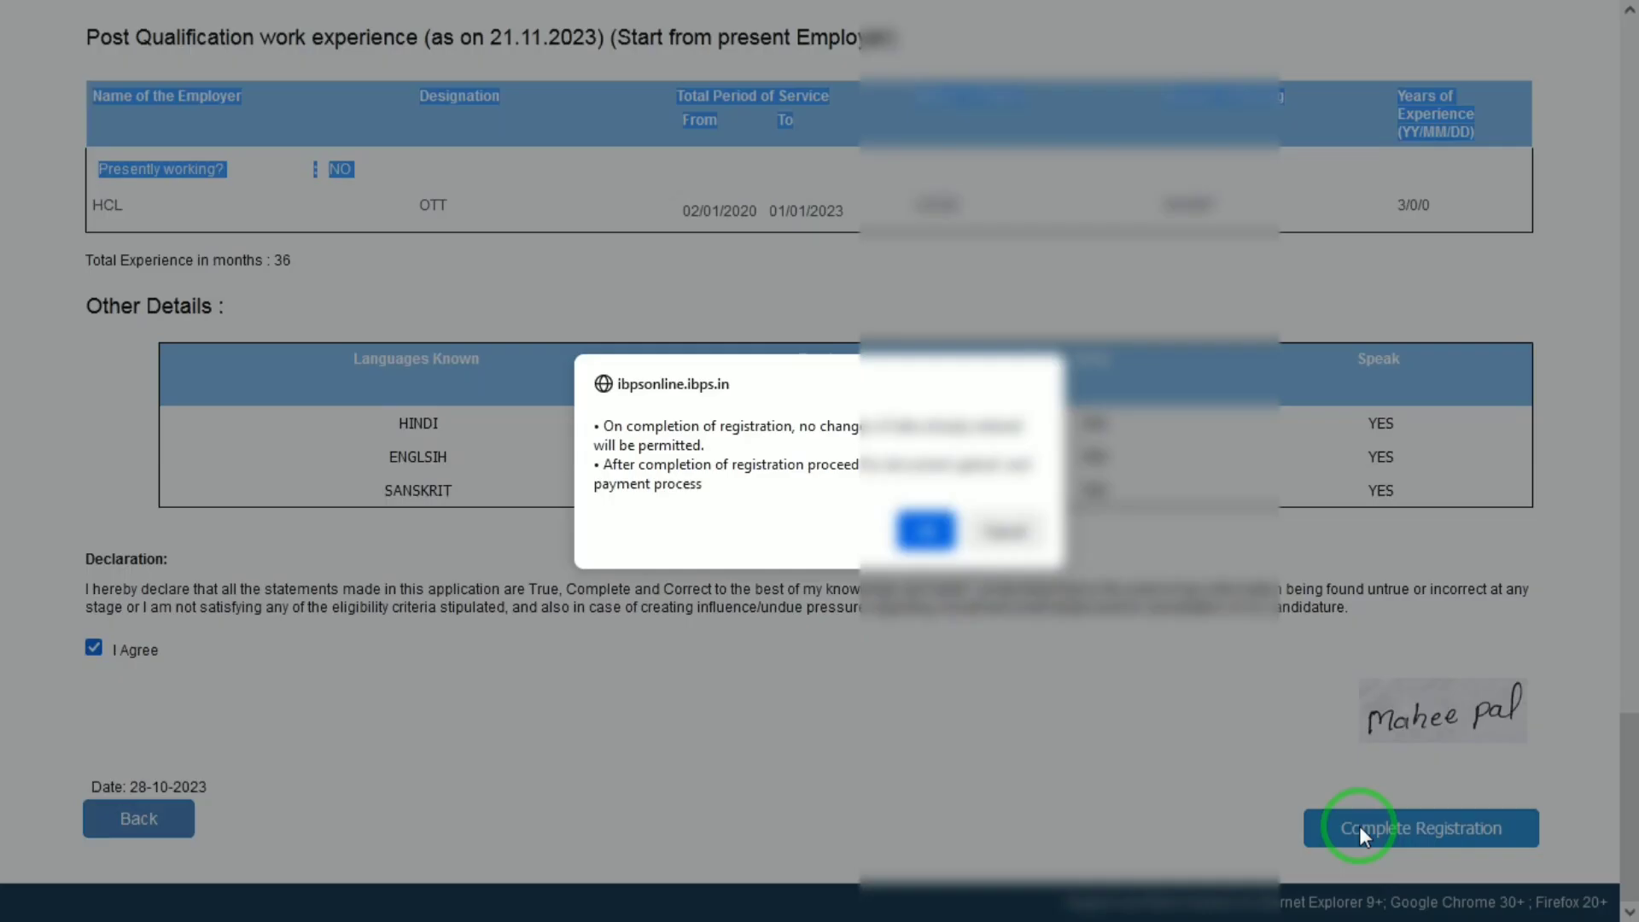
click(1361, 828)
click(929, 529)
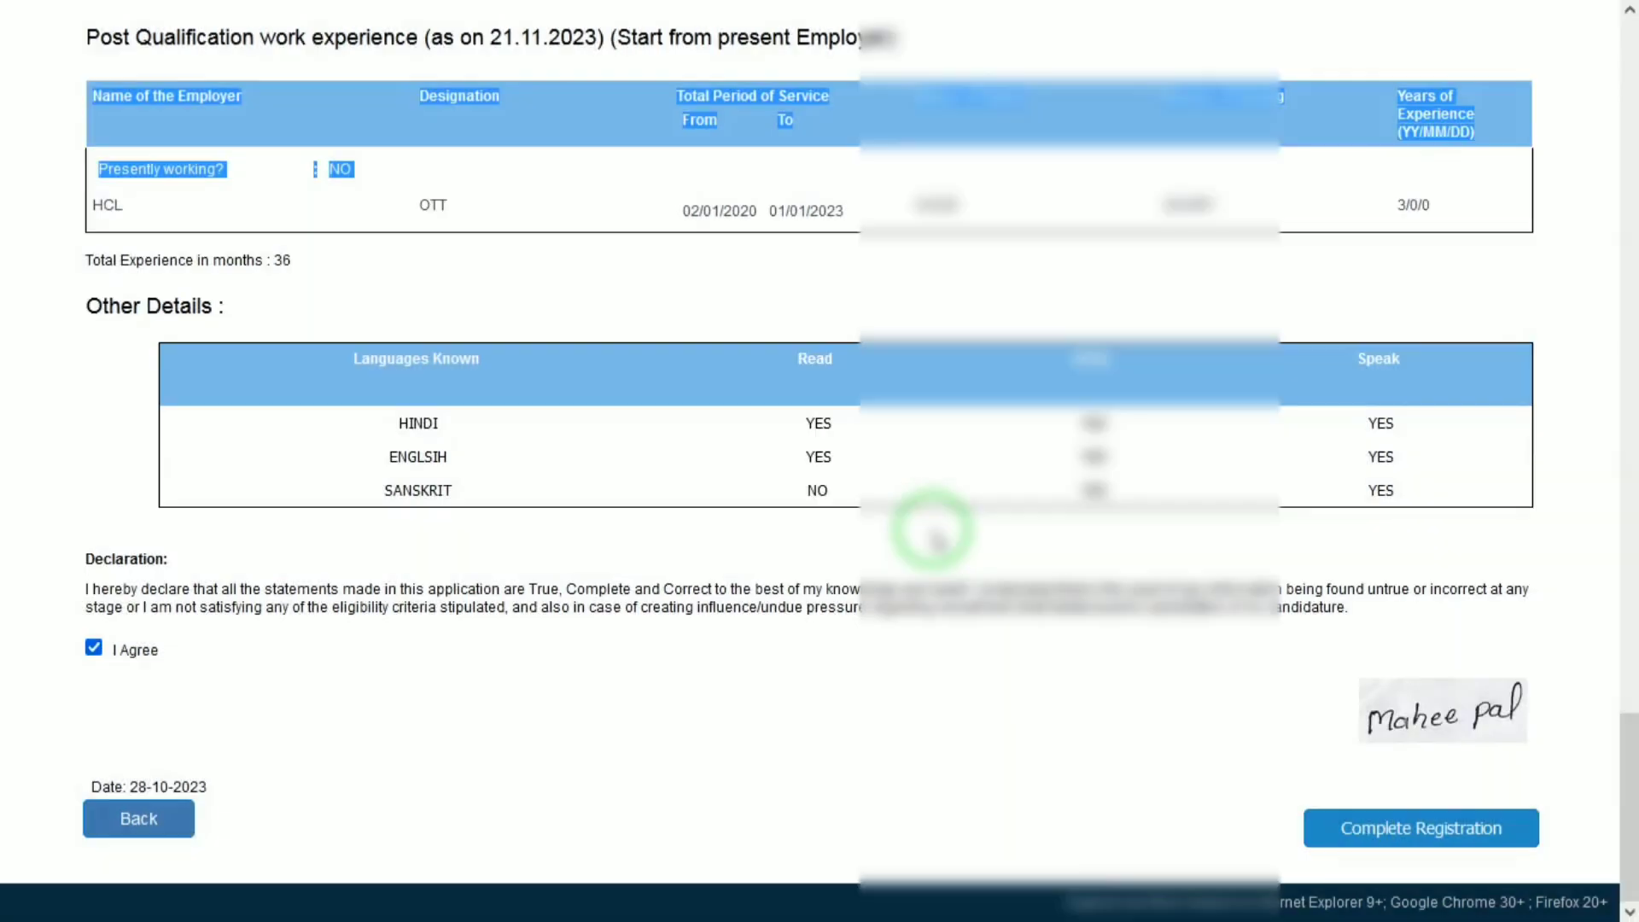
click(929, 524)
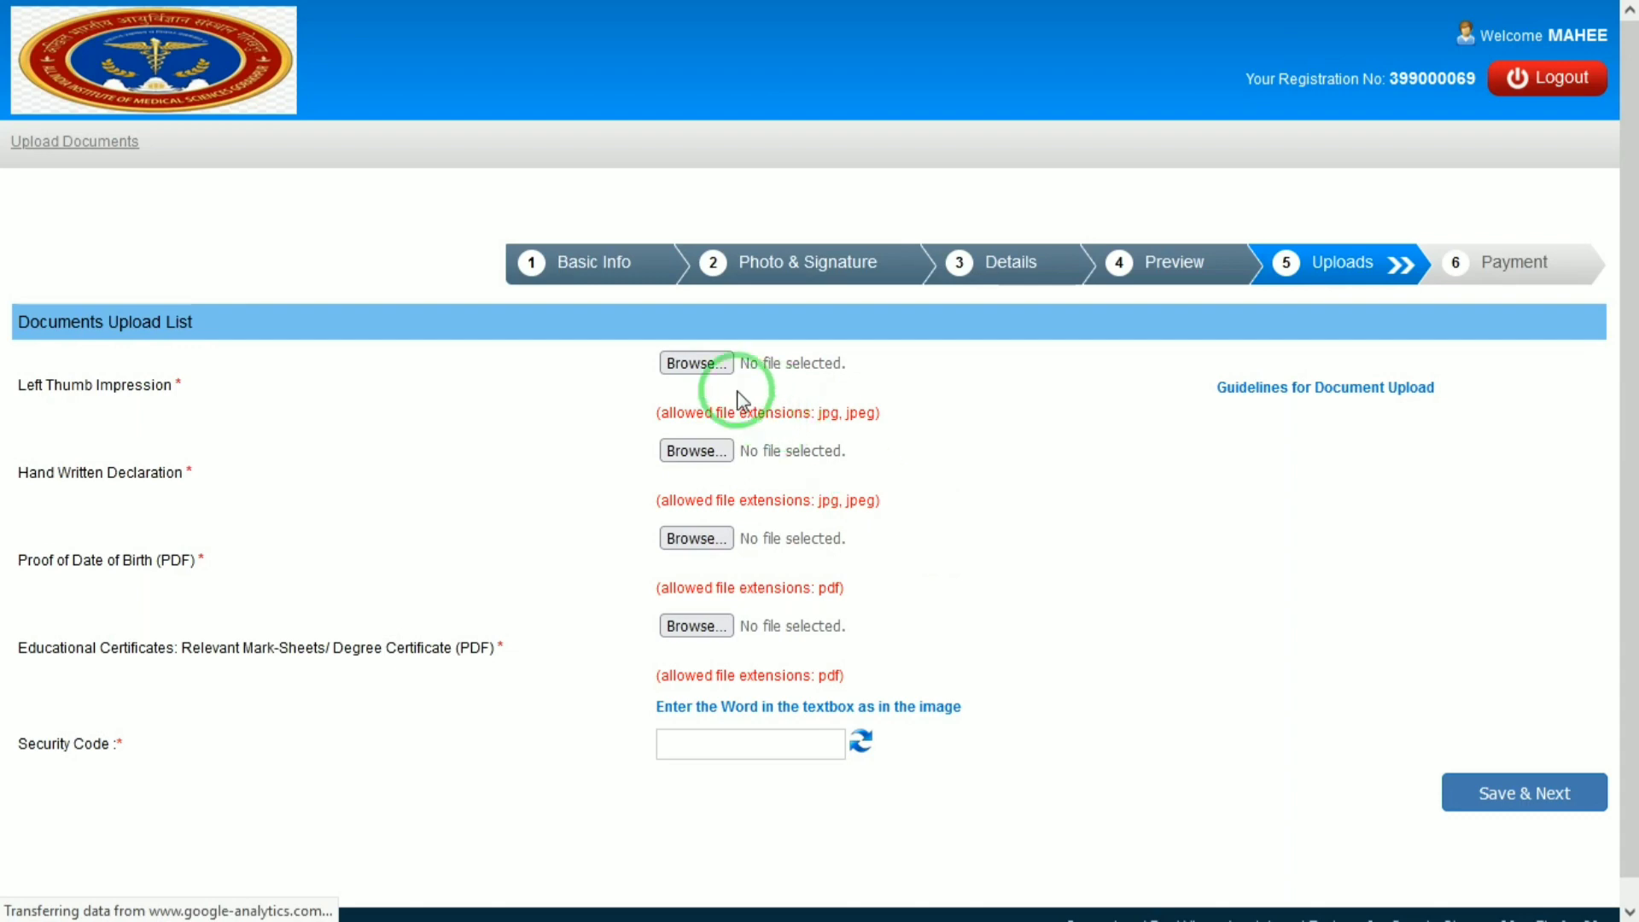
Attach Right_Thumb_Impression.jpg as the Left Thumb Impression document.
click(718, 366)
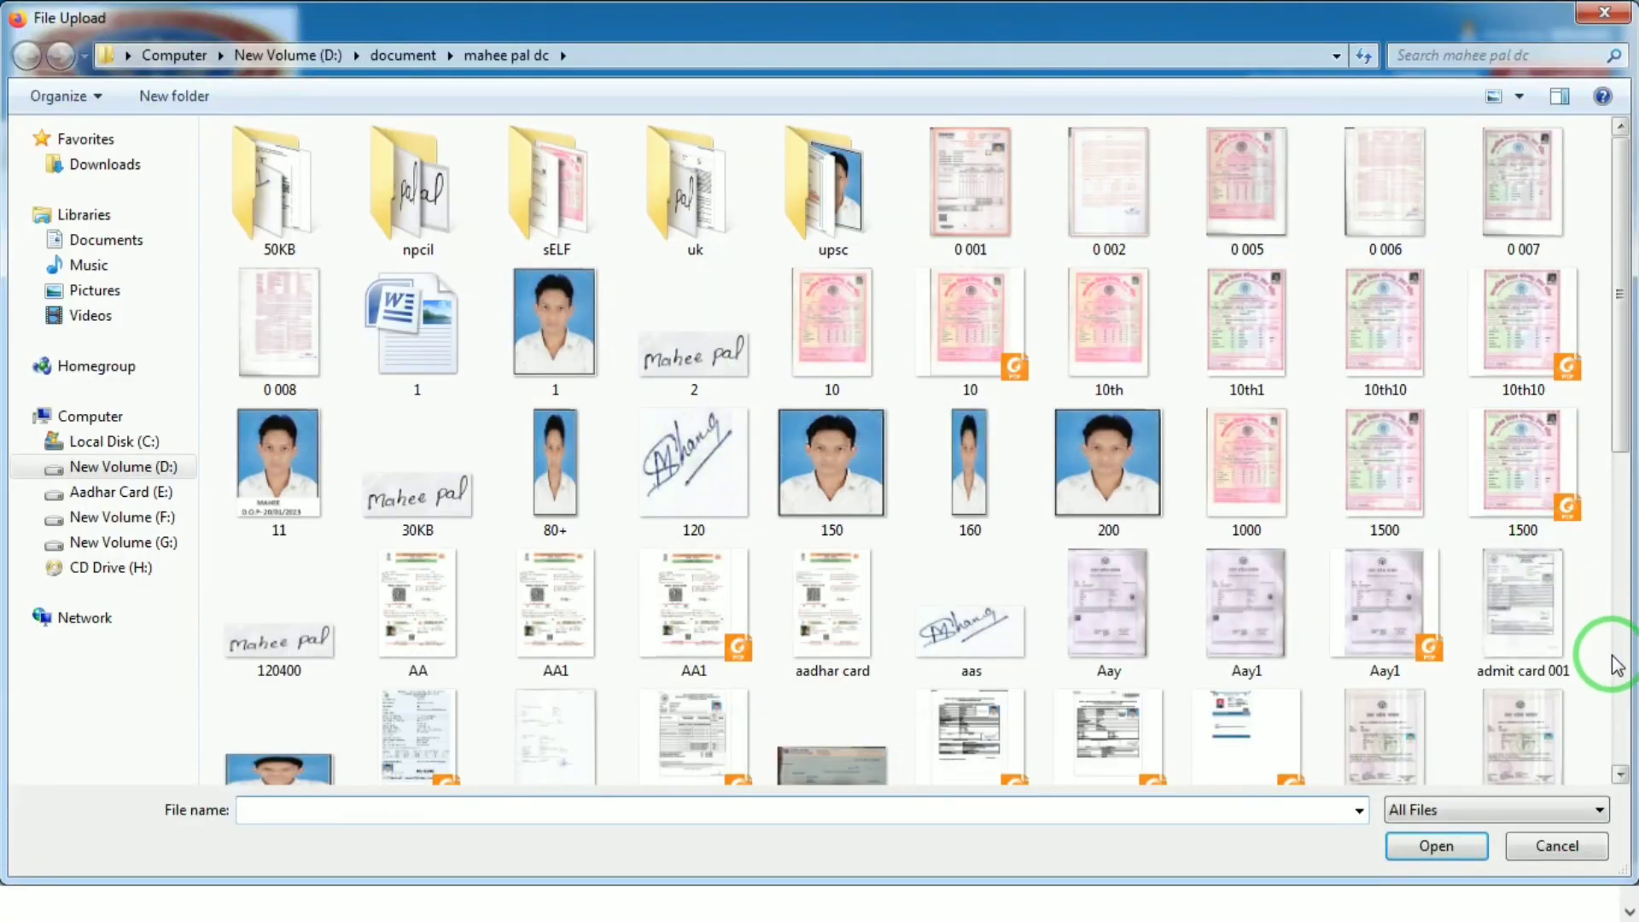
click(1614, 655)
double_click(1114, 734)
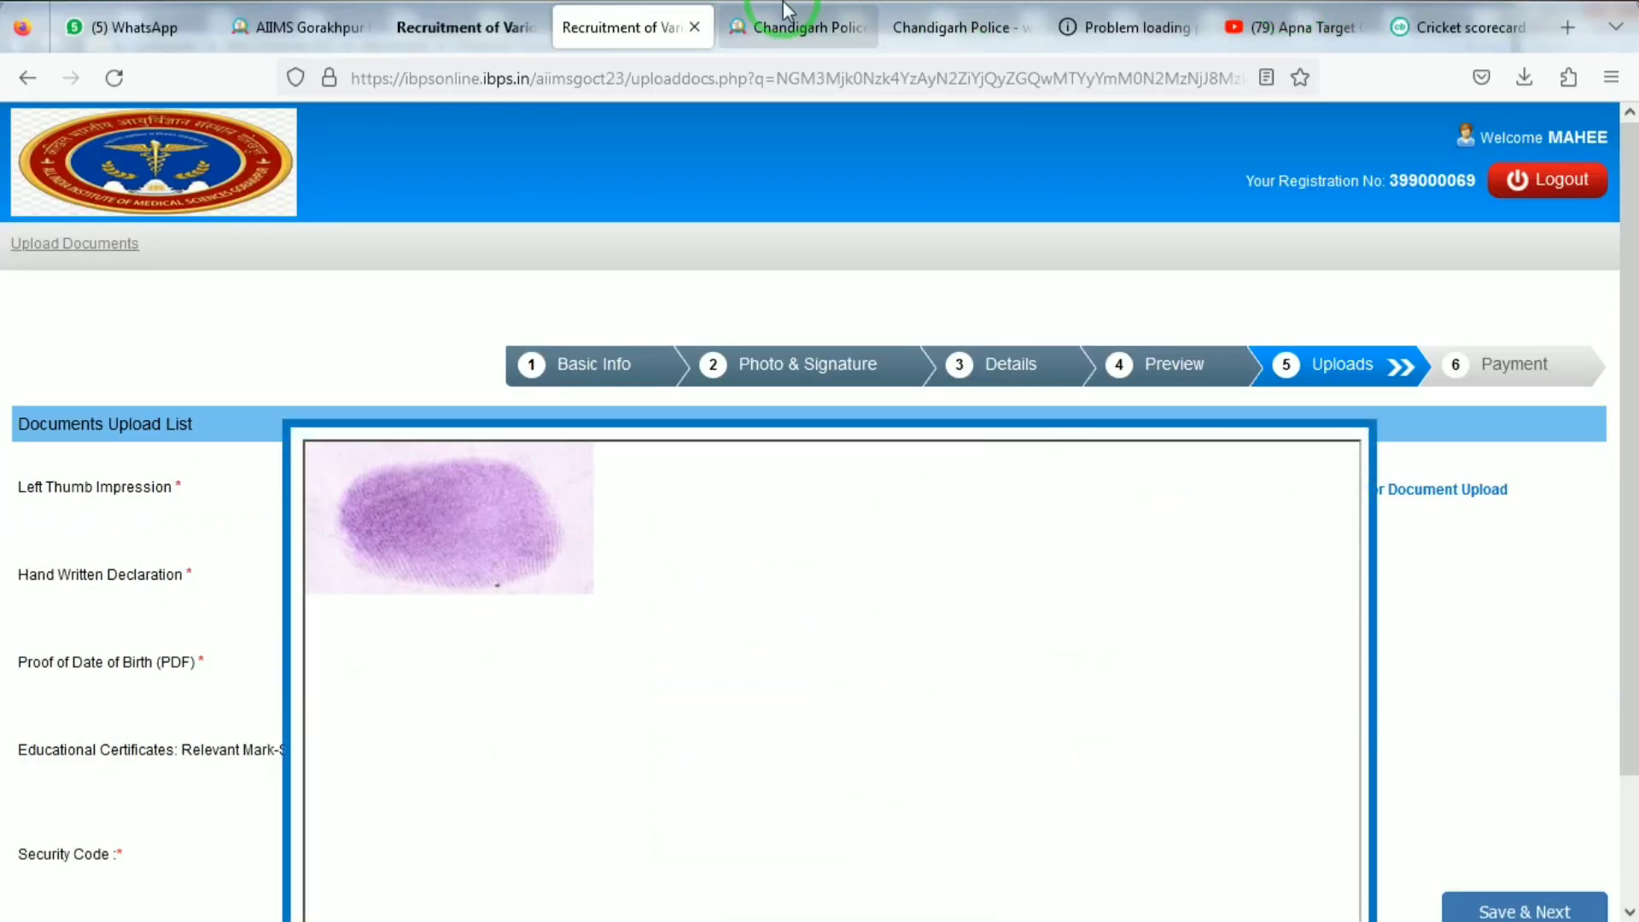
Search Google for 'ibps hand written declaration' and select the sample declaration wording.
click(1108, 22)
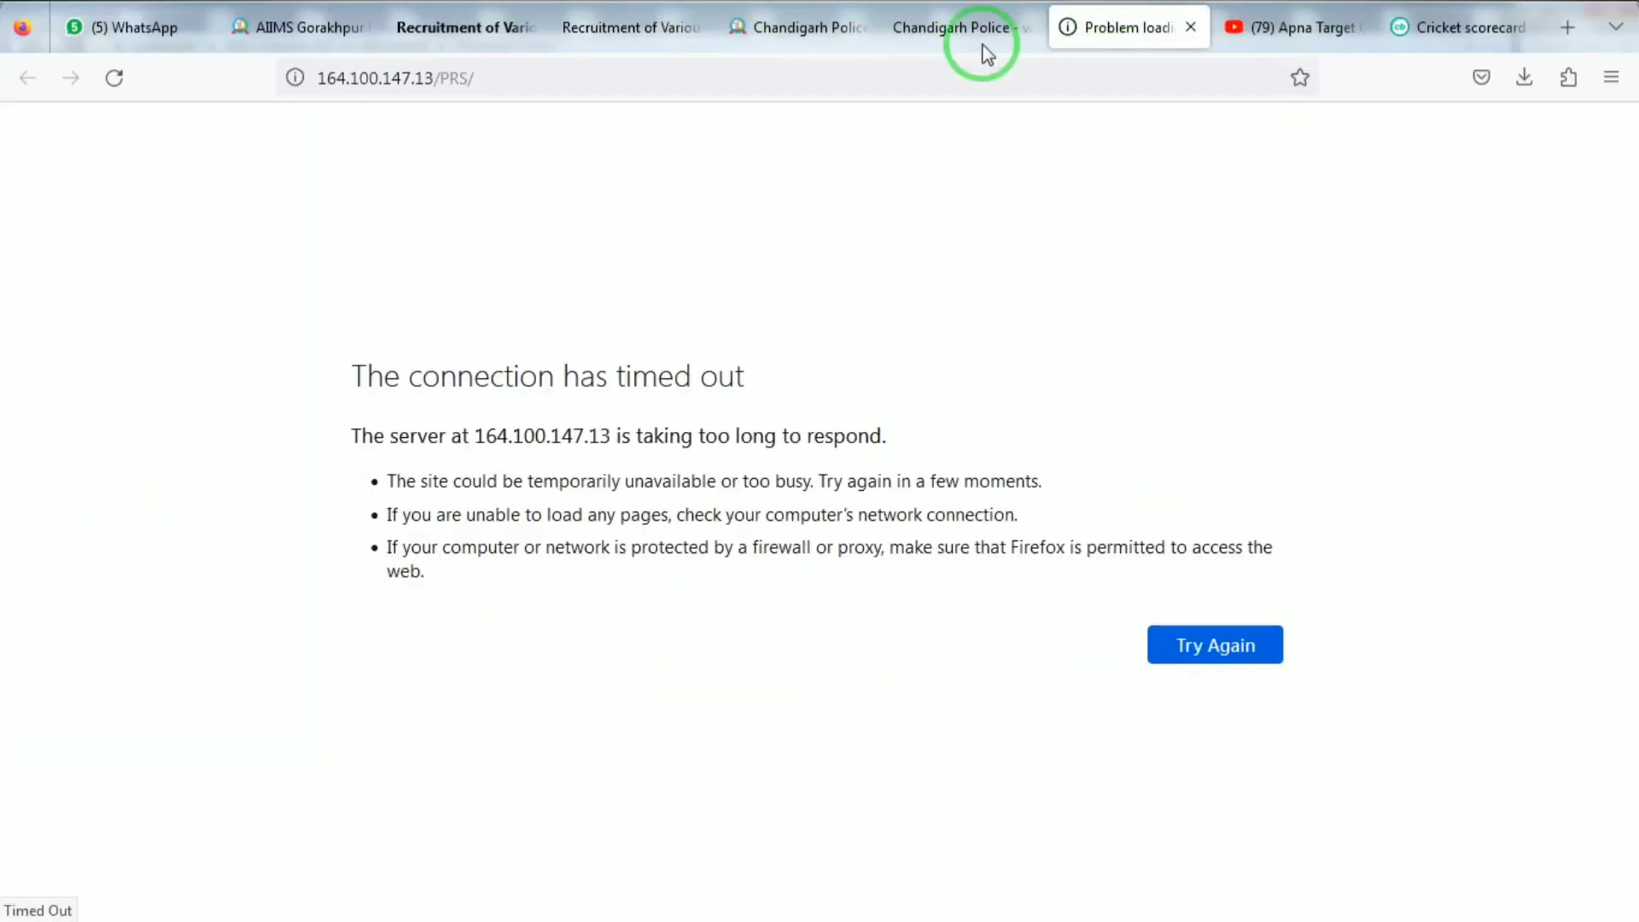
click(938, 75)
text(Ib)
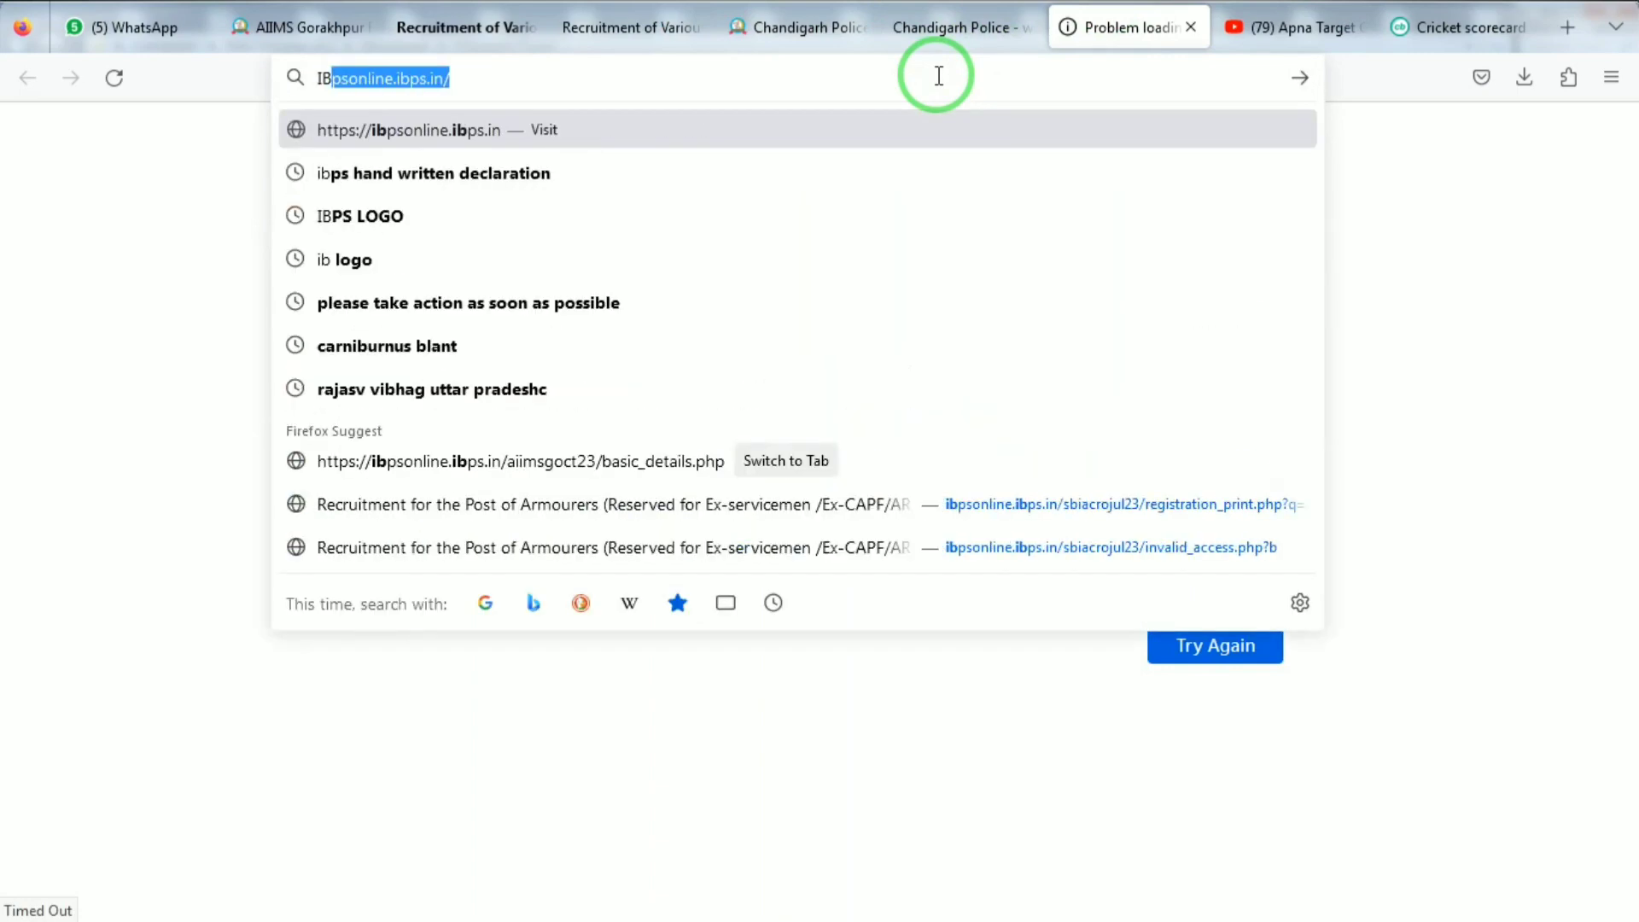
key(Down)
key(Return)
key(F11)
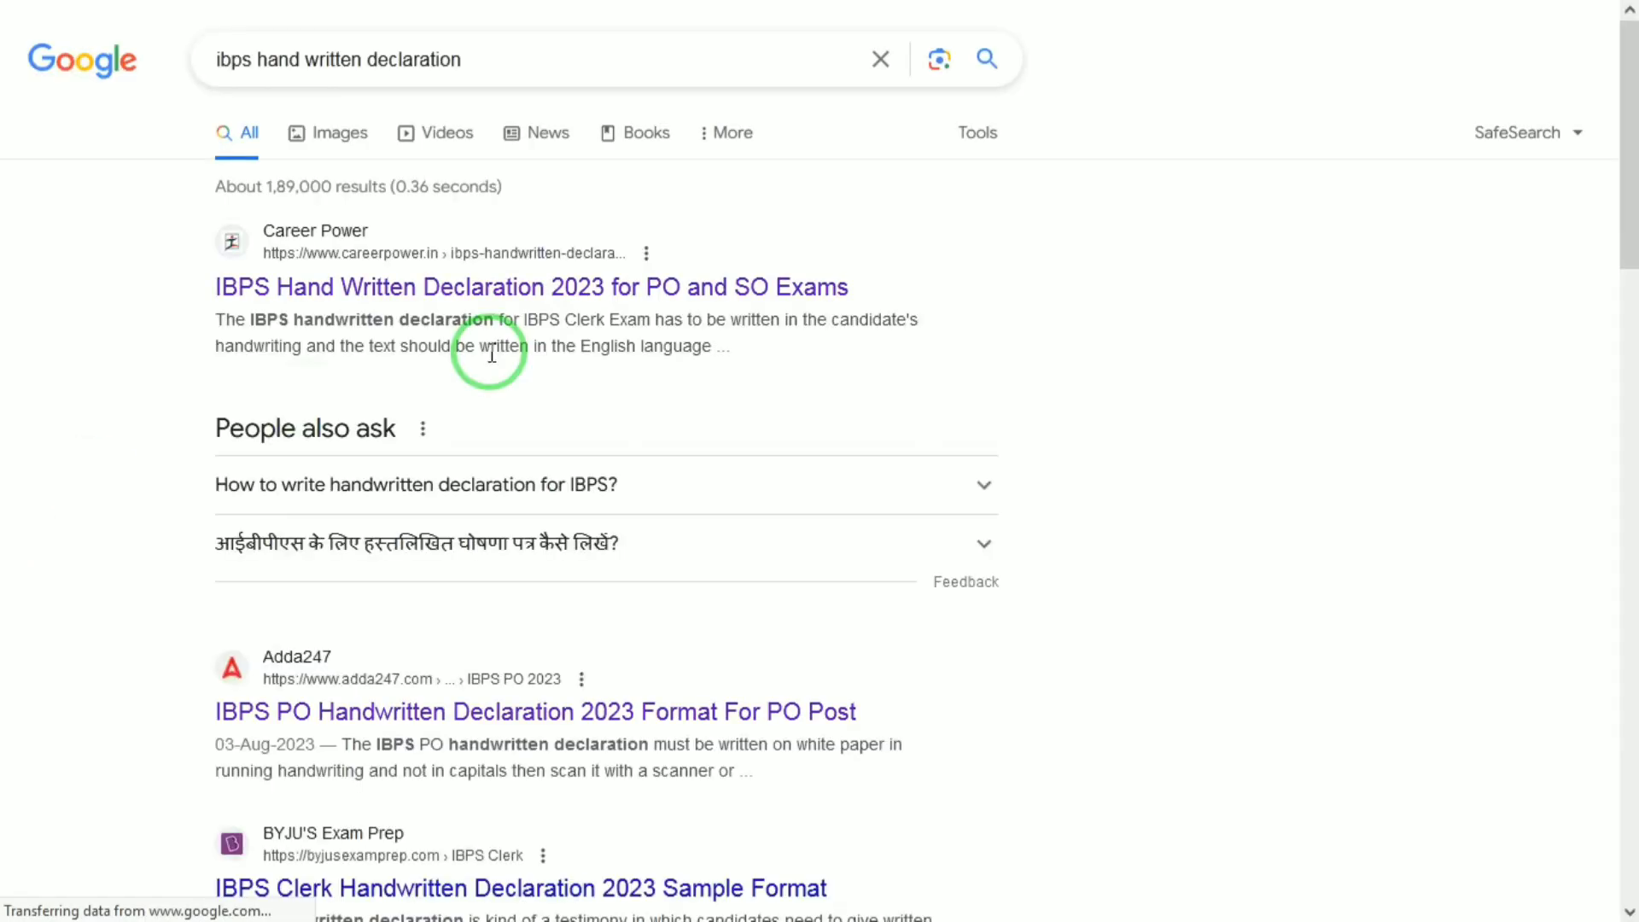
click(460, 508)
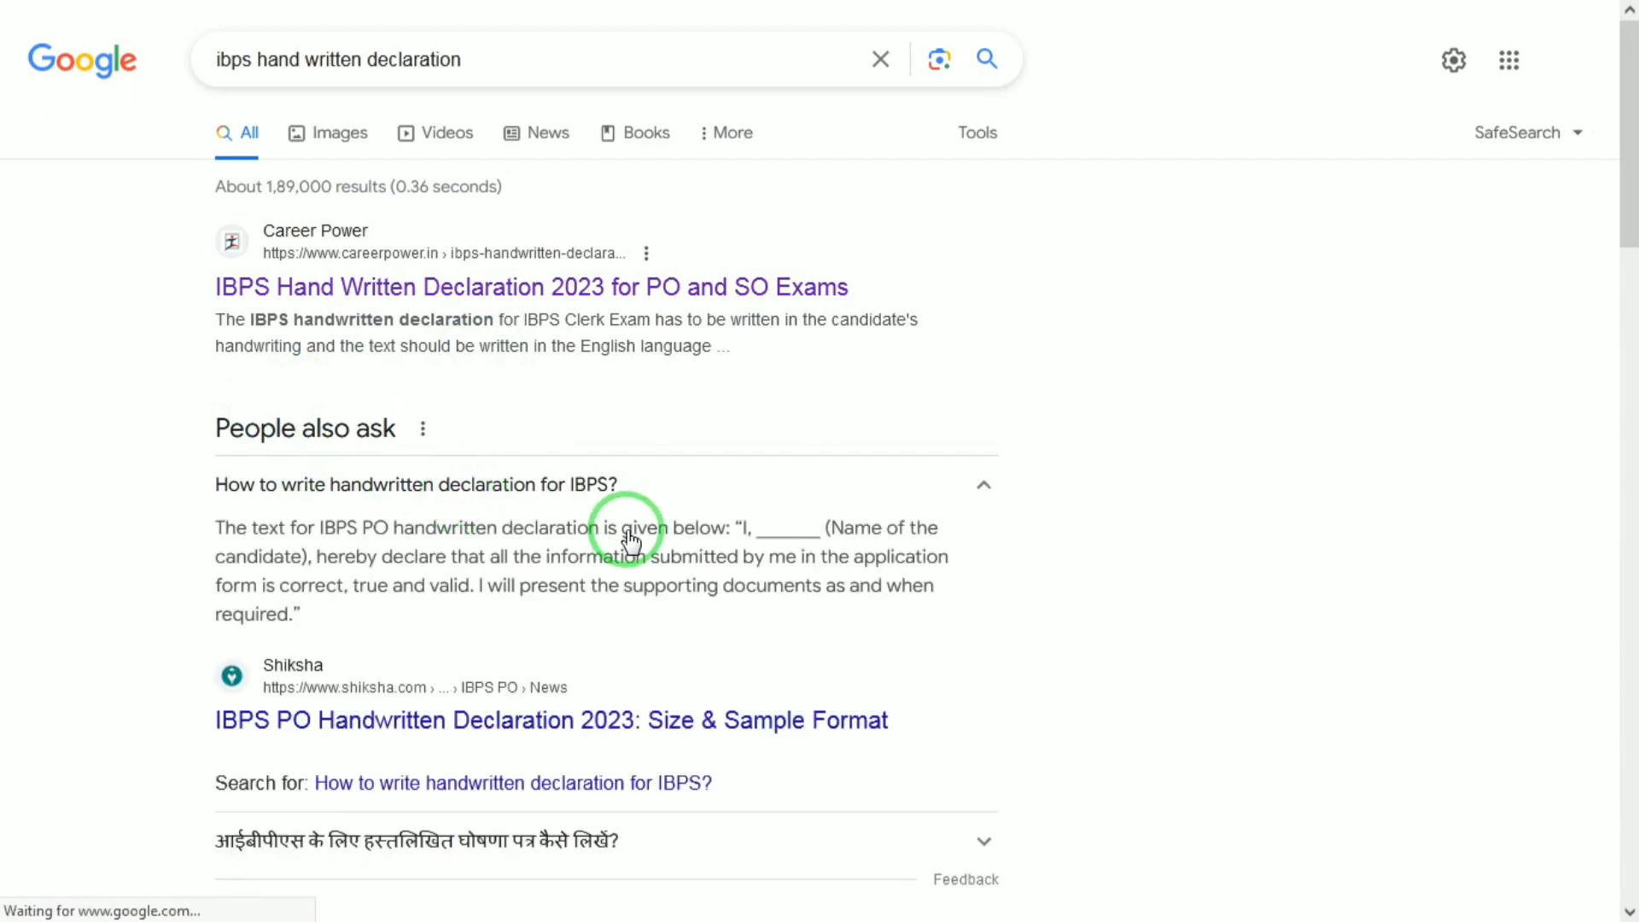
drag(740, 531, 323, 623)
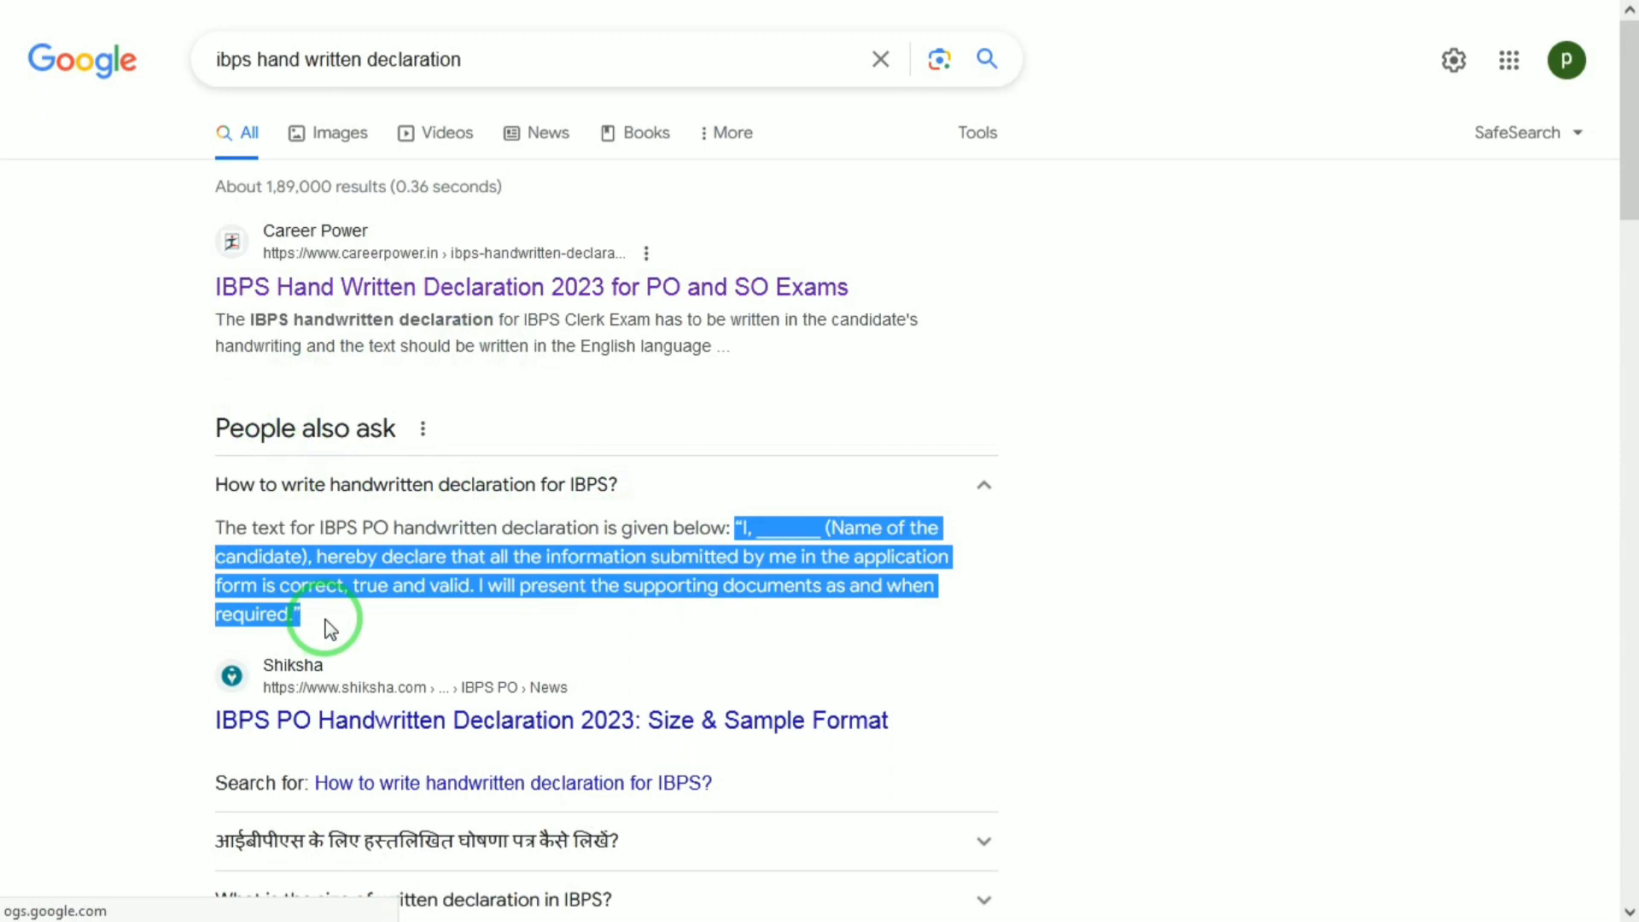
Switch back to the AIIMS Gorakhpur recruitment tabs.
click(959, 12)
click(622, 12)
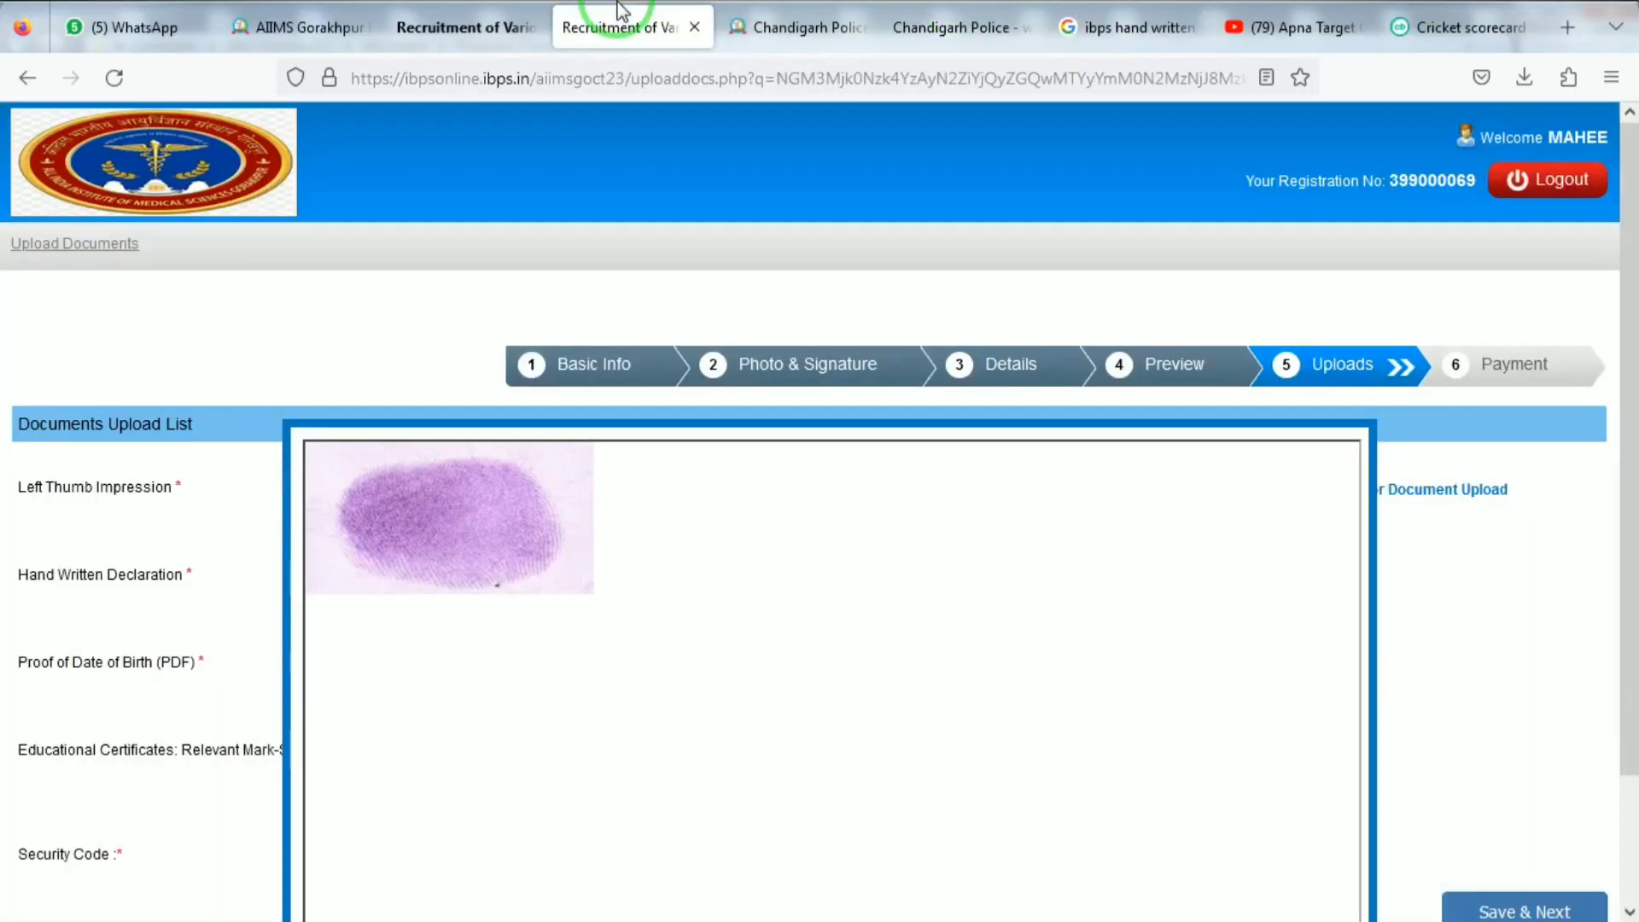
click(464, 7)
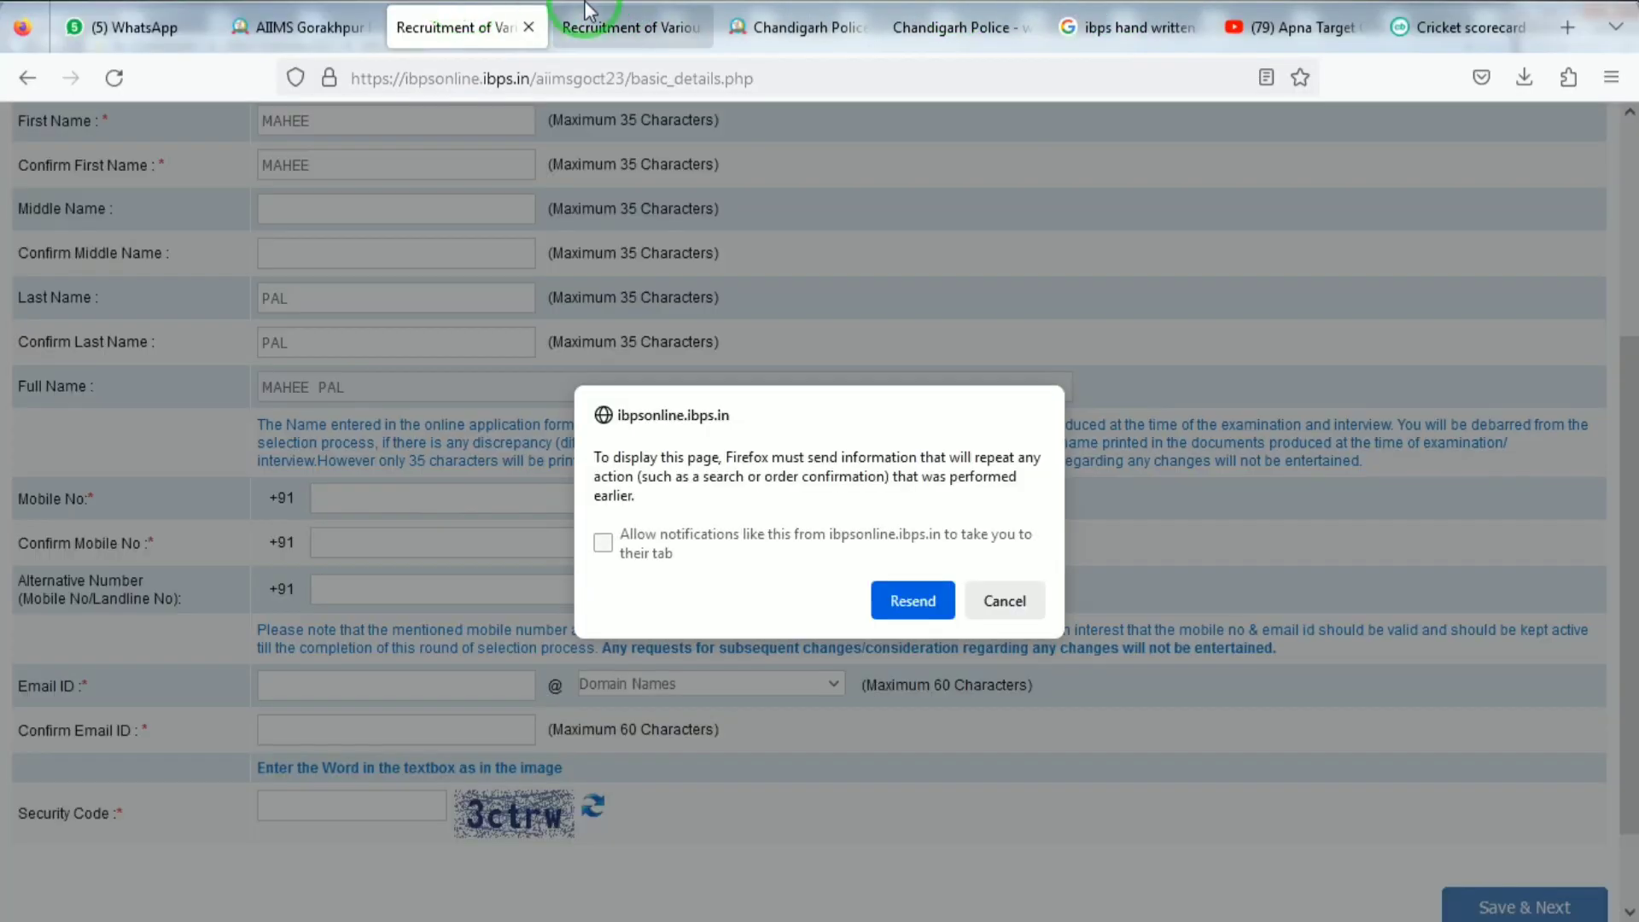
Accept the thumb impression preview and pick 1500.pdf as the Hand Written Declaration.
click(586, 7)
click(771, 912)
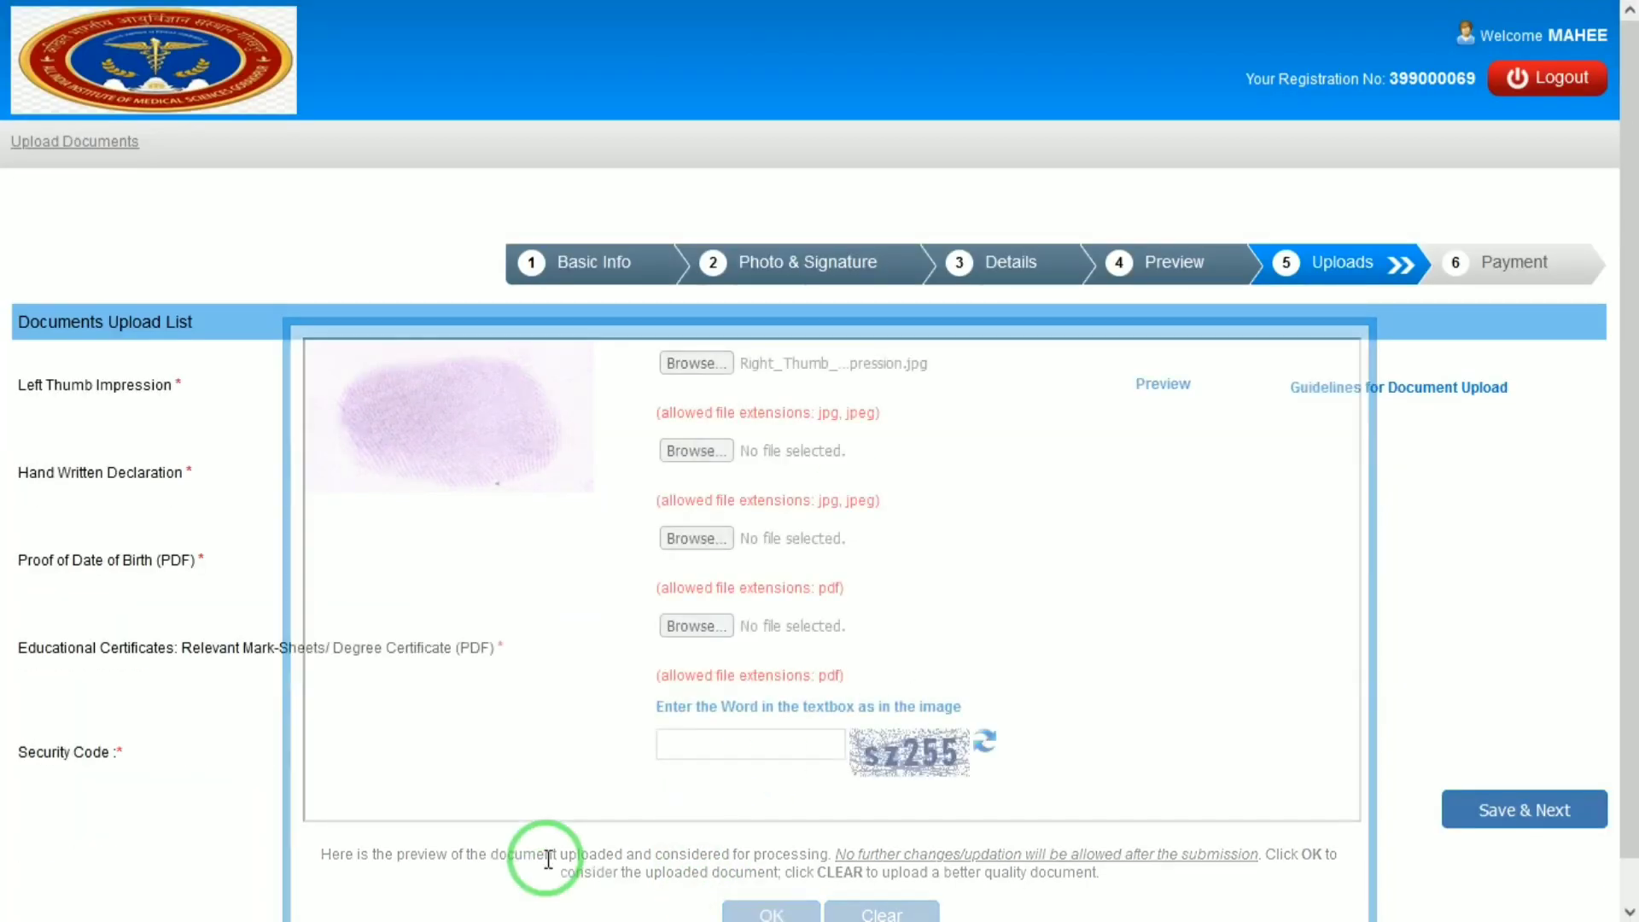
click(689, 457)
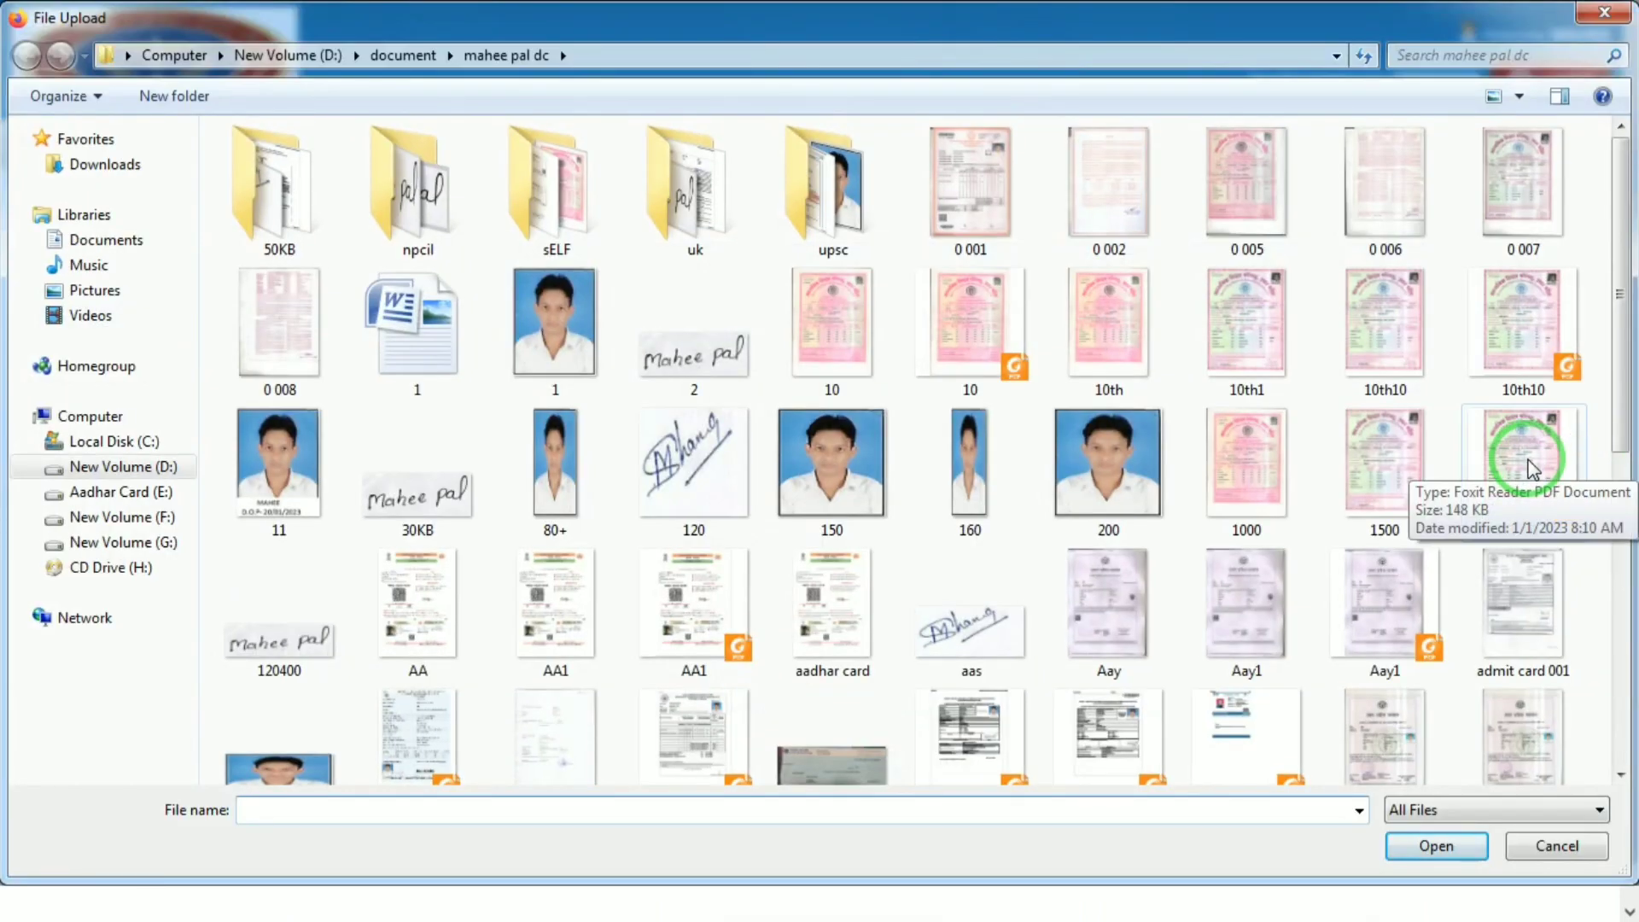
double_click(1533, 468)
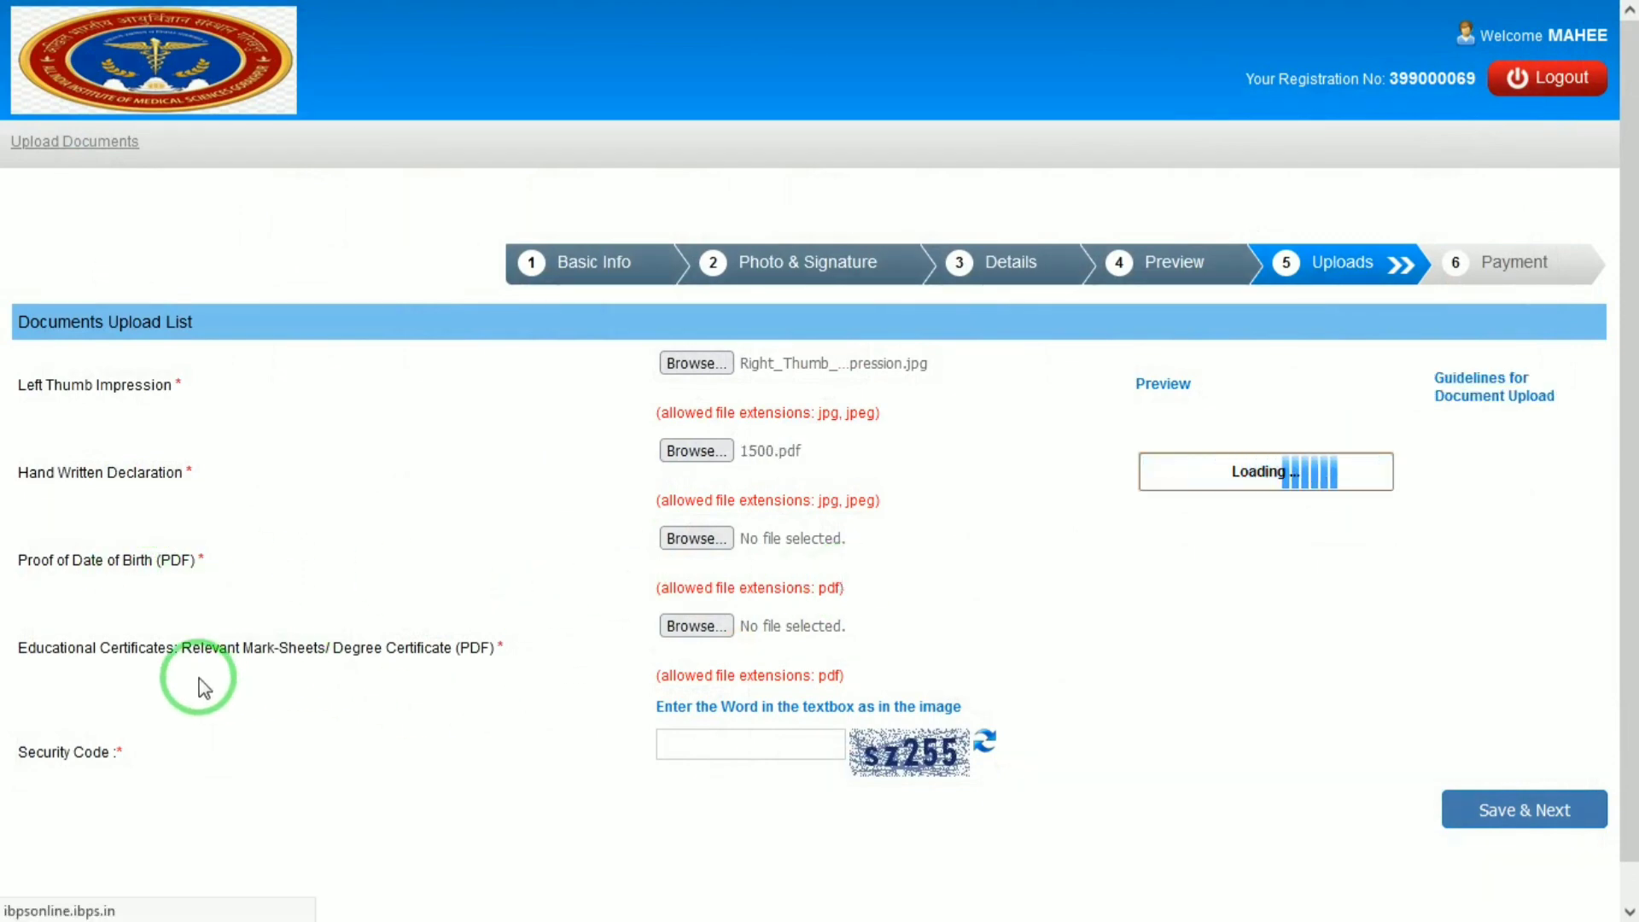
drag(194, 672, 246, 674)
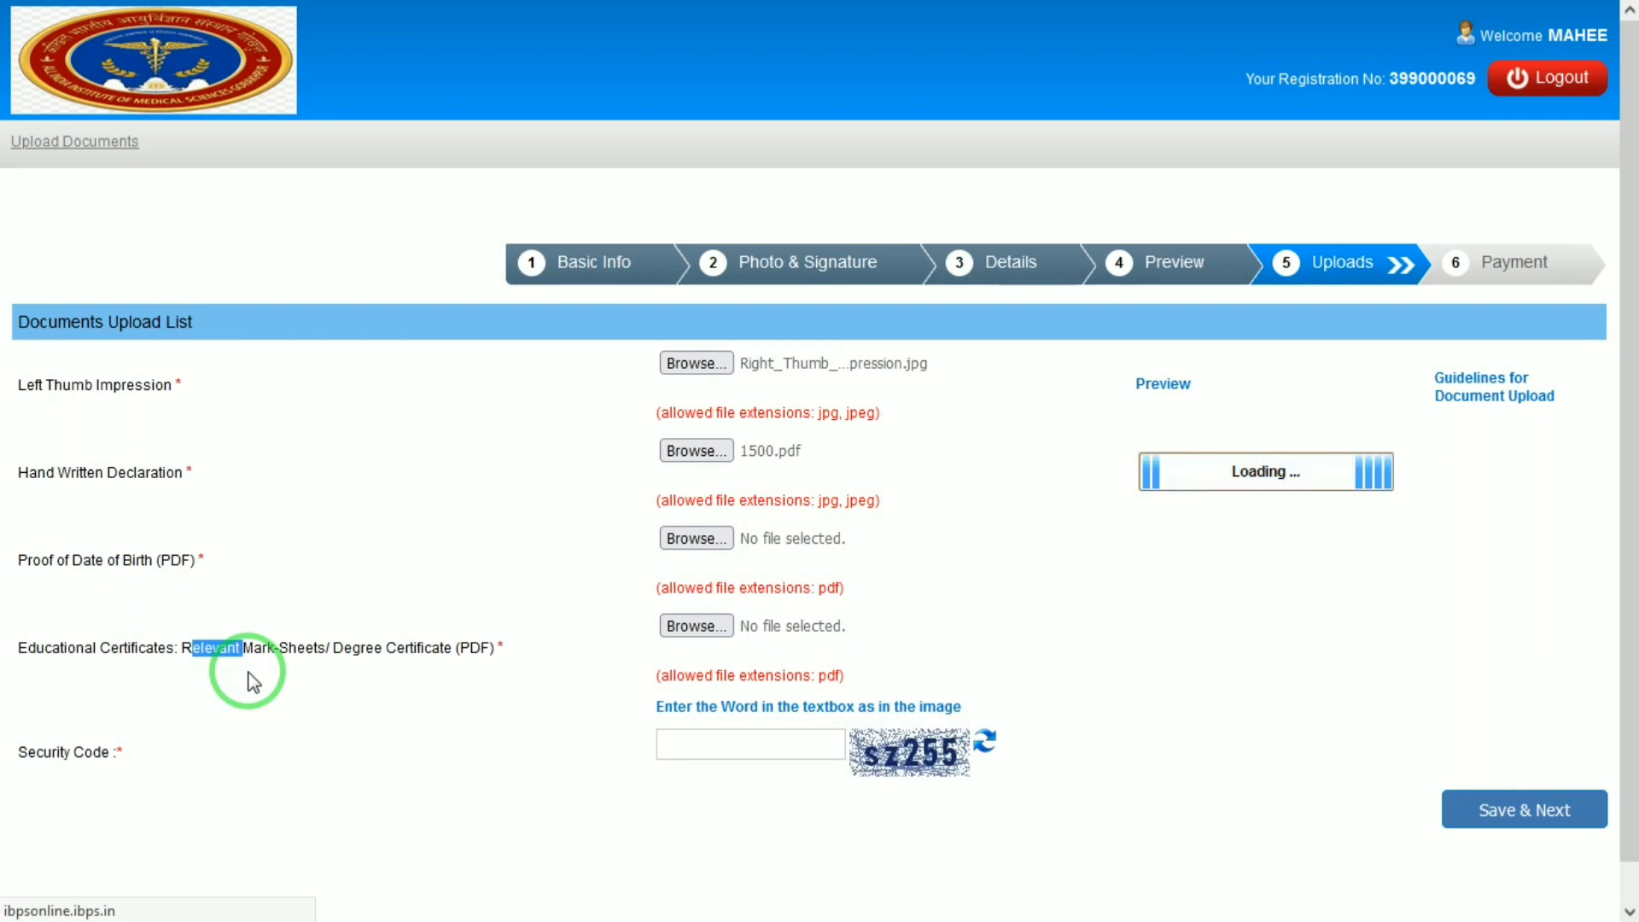
Try 1500.jpg for the Hand Written Declaration, then attach 10th10.jpg after the size error.
click(722, 454)
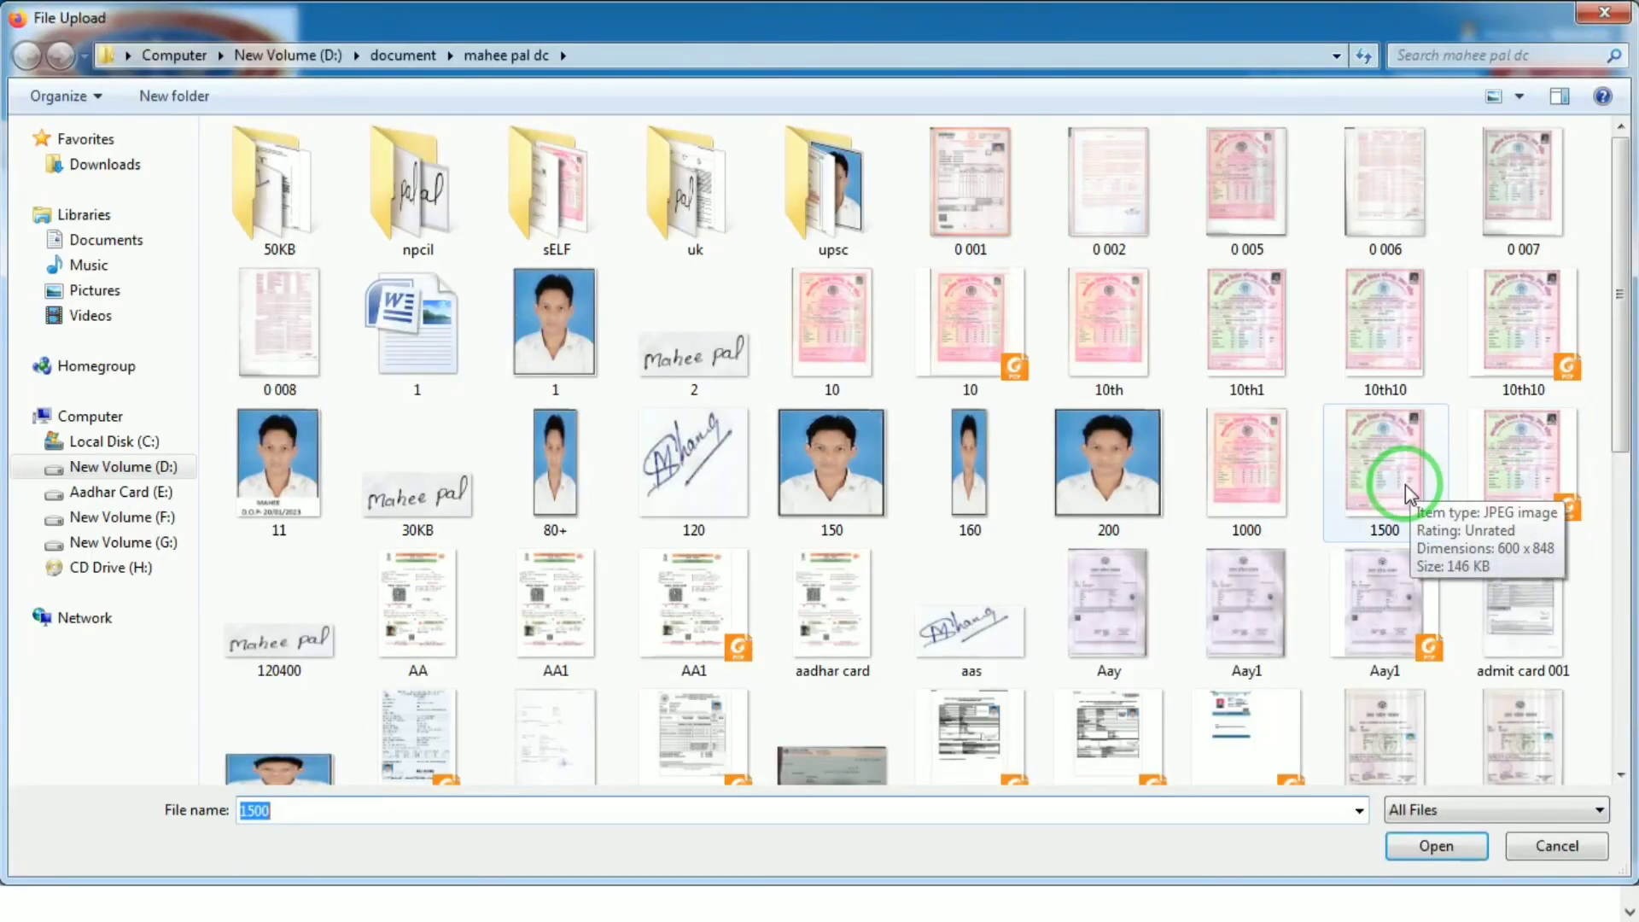
double_click(1405, 485)
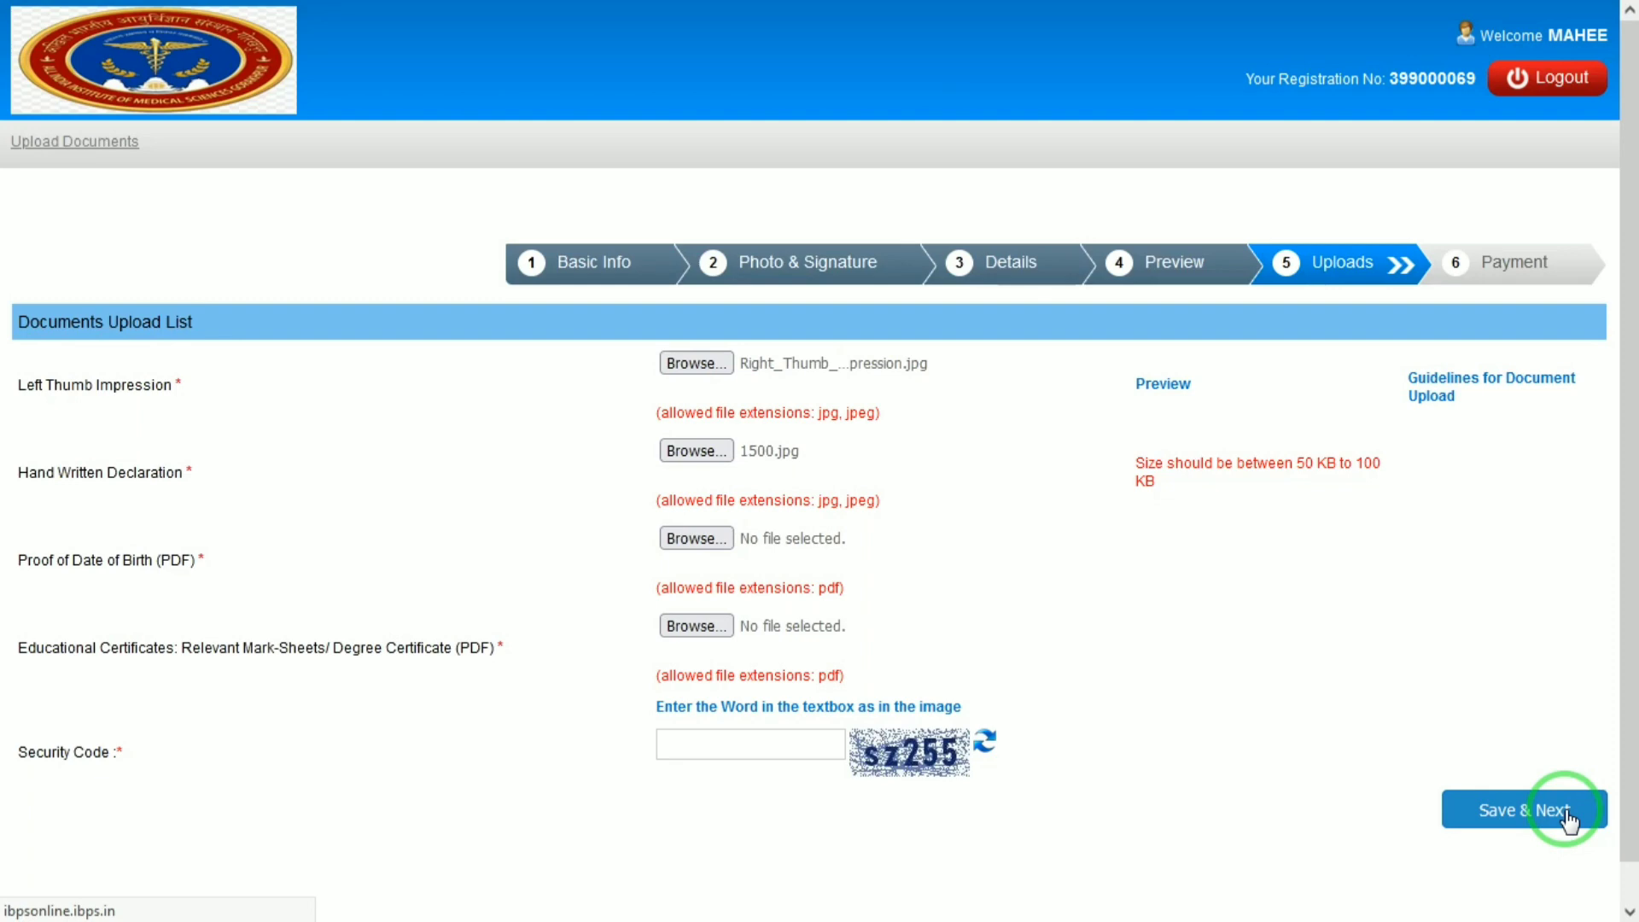
click(696, 451)
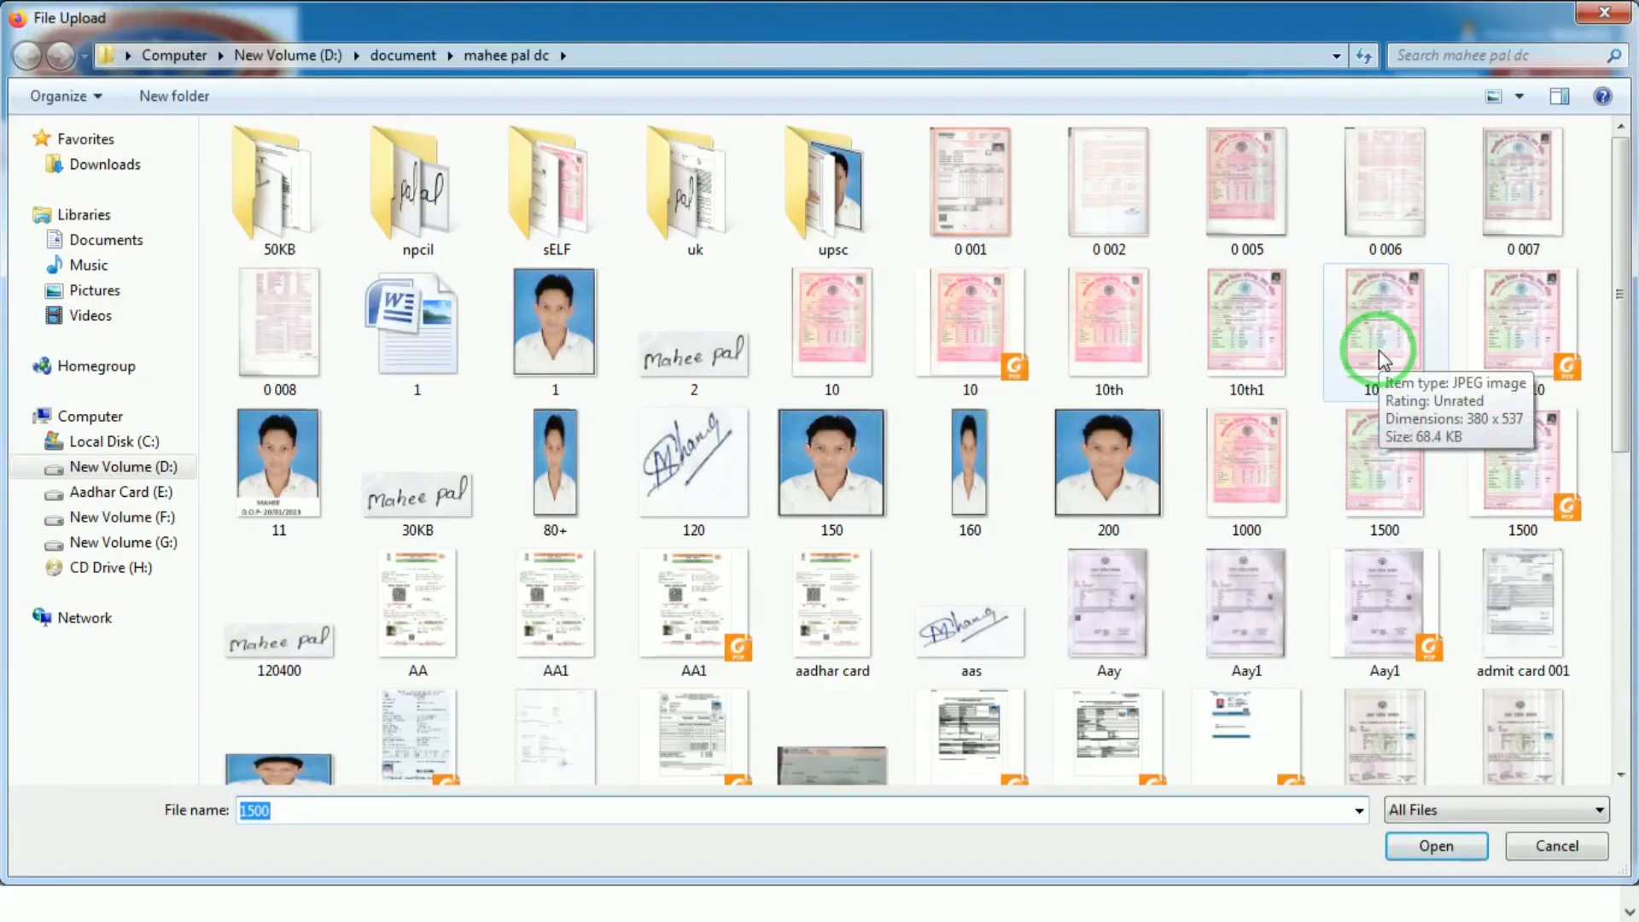
double_click(1380, 350)
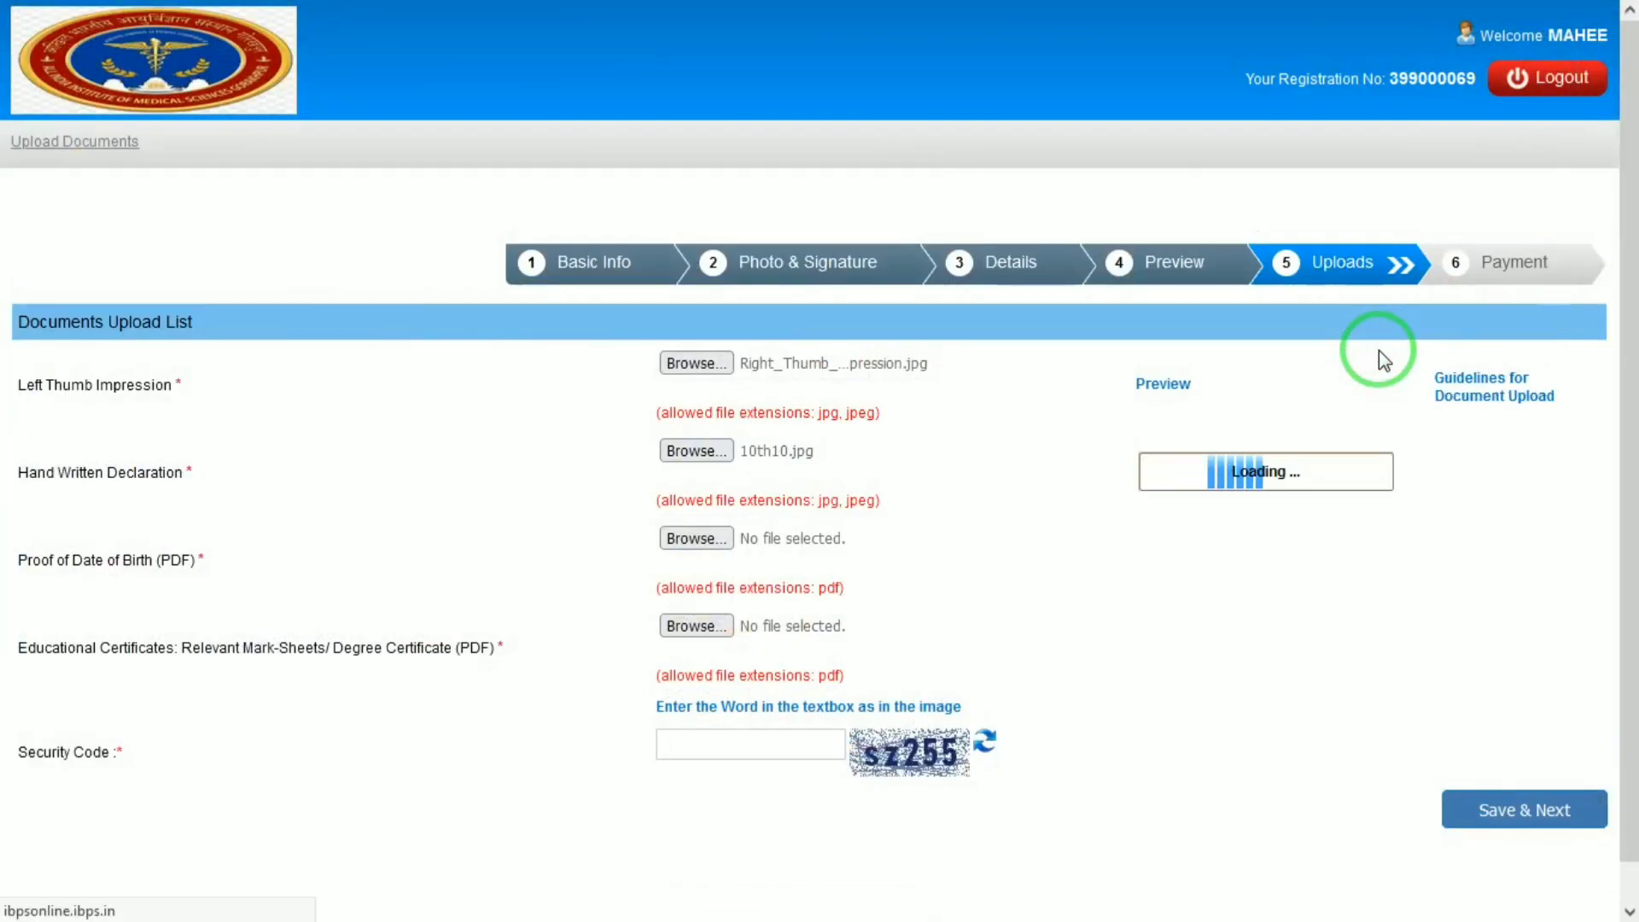